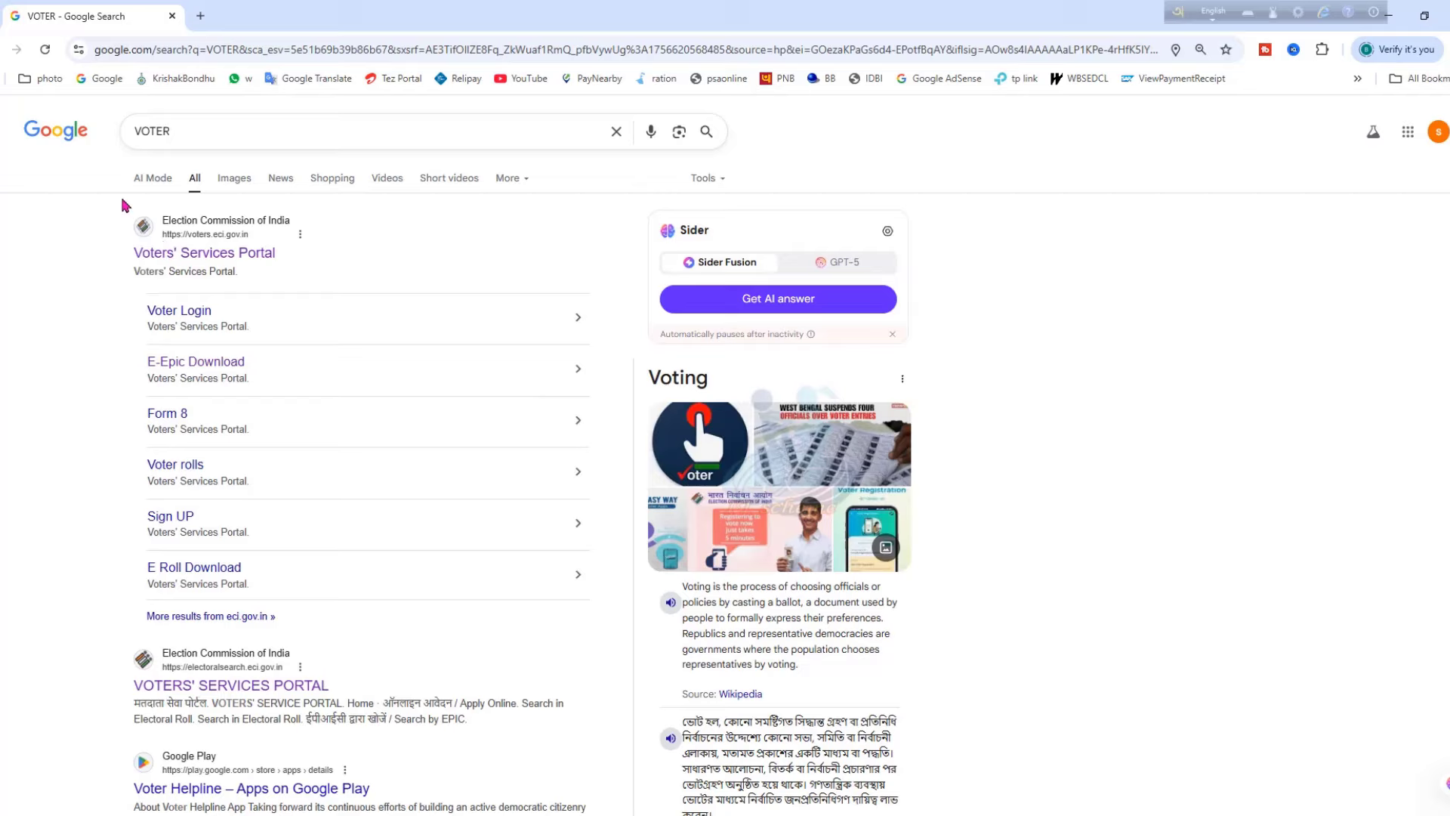
Step: Open the Voters' Services Portal result from Google Search to reach the login page
click(205, 235)
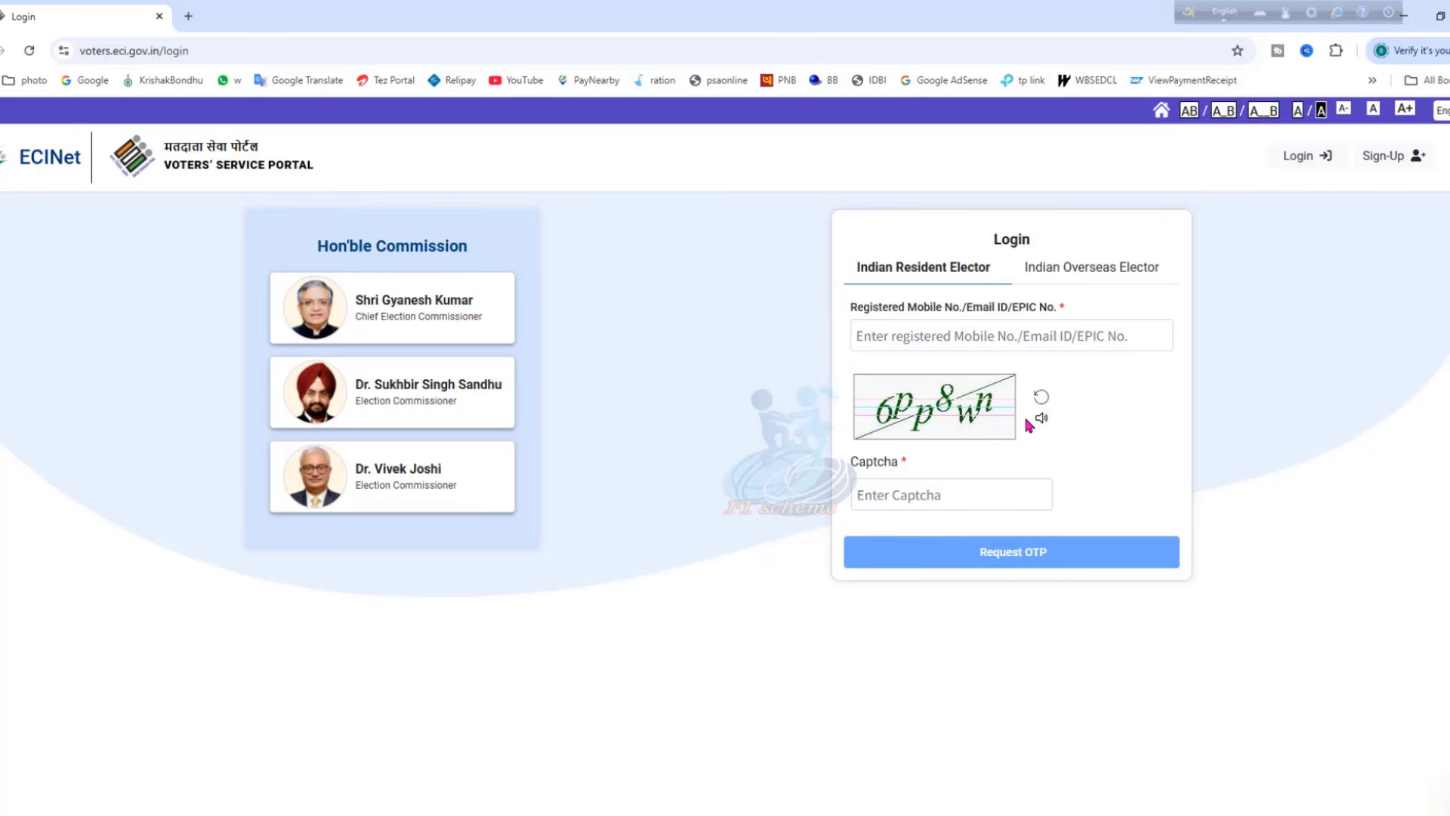
Step: Start a portal sign-up with the mobile number and the captcha
click(1379, 158)
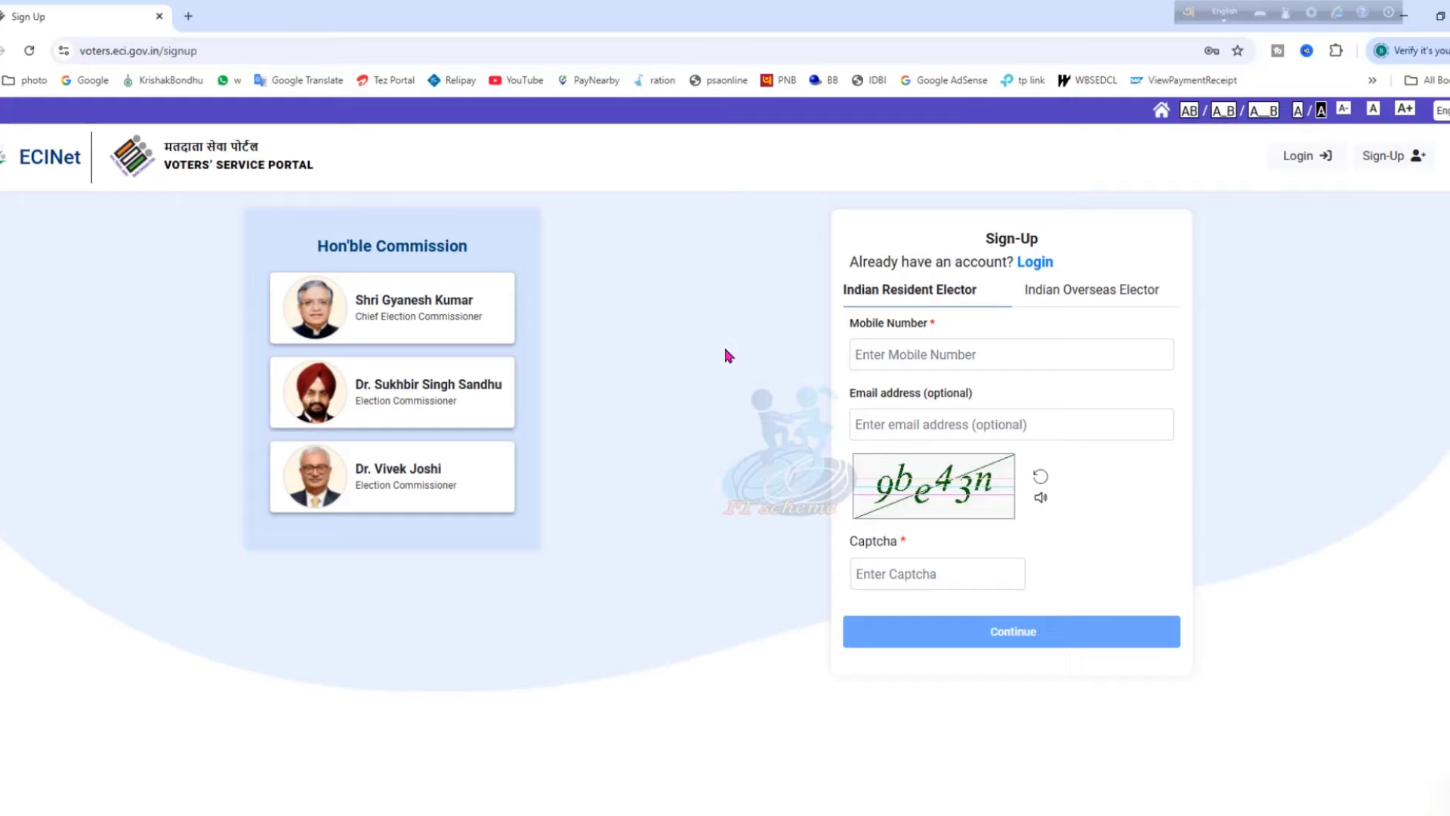
click(965, 353)
text(***)
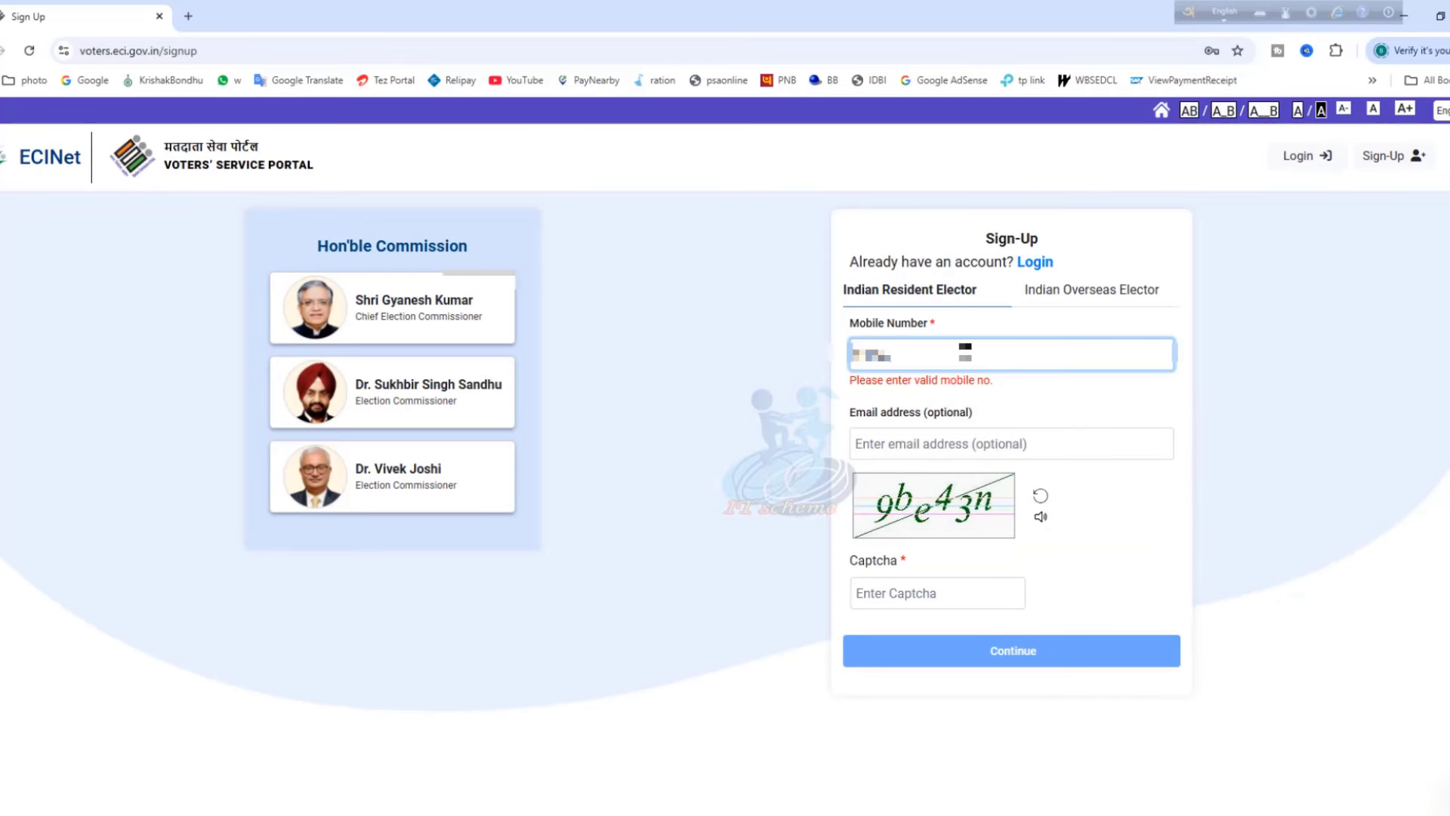
text(***)
click(971, 585)
text(9be43)
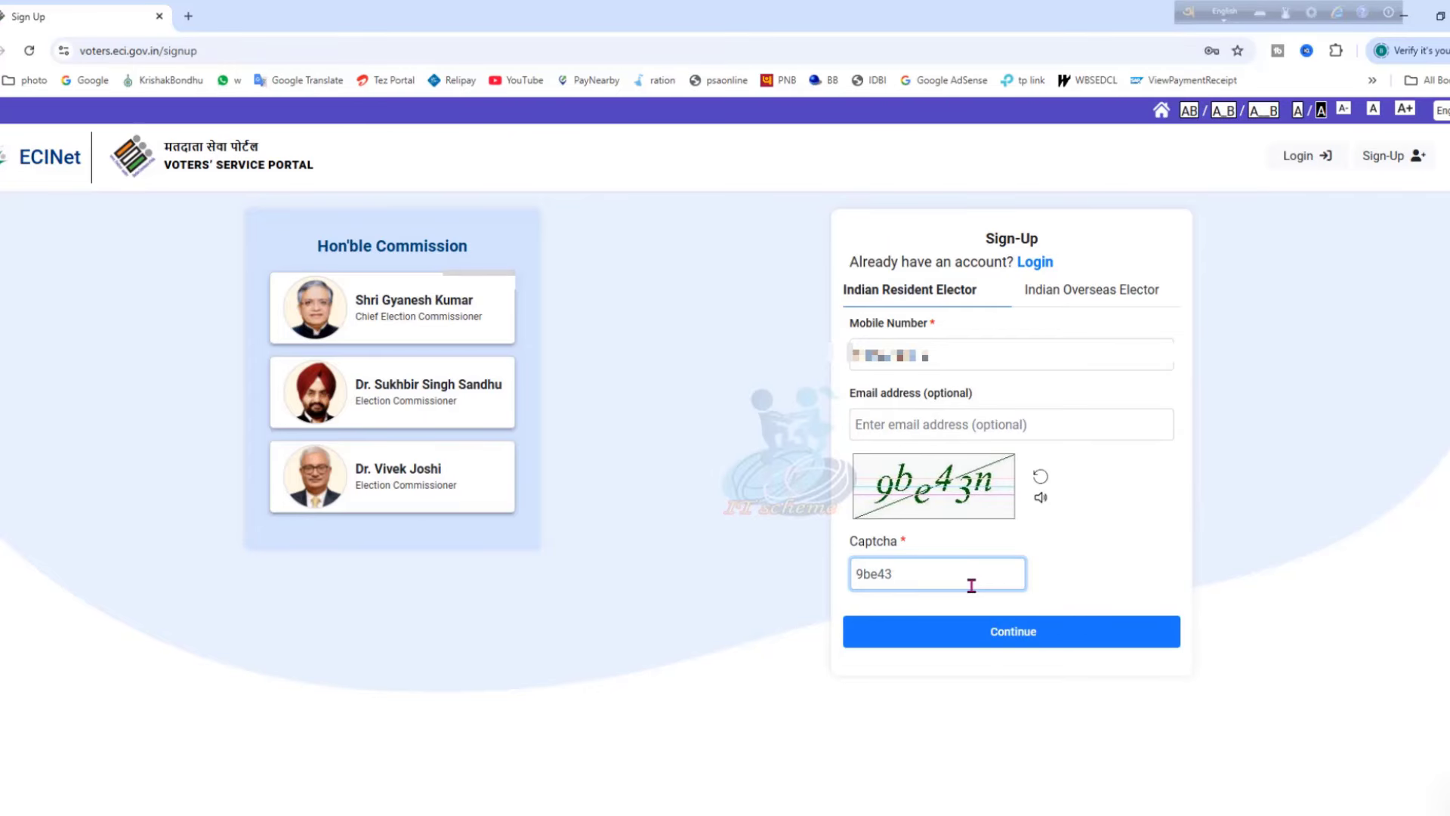
text(n)
click(971, 631)
Step: Enter the applicant's first and last name, verify the account with the received OTP, and return to login
click(1072, 281)
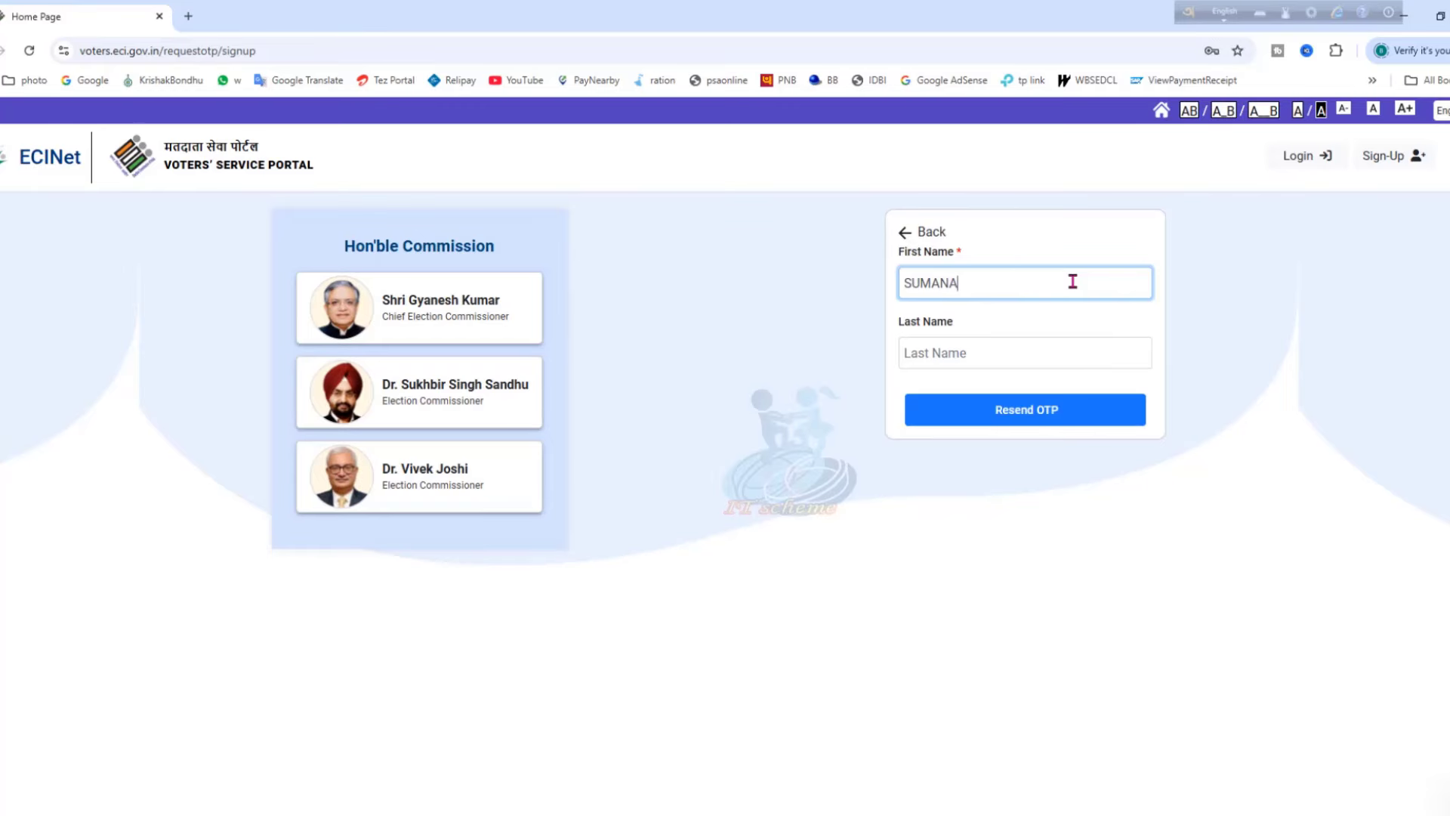
key(Tab)
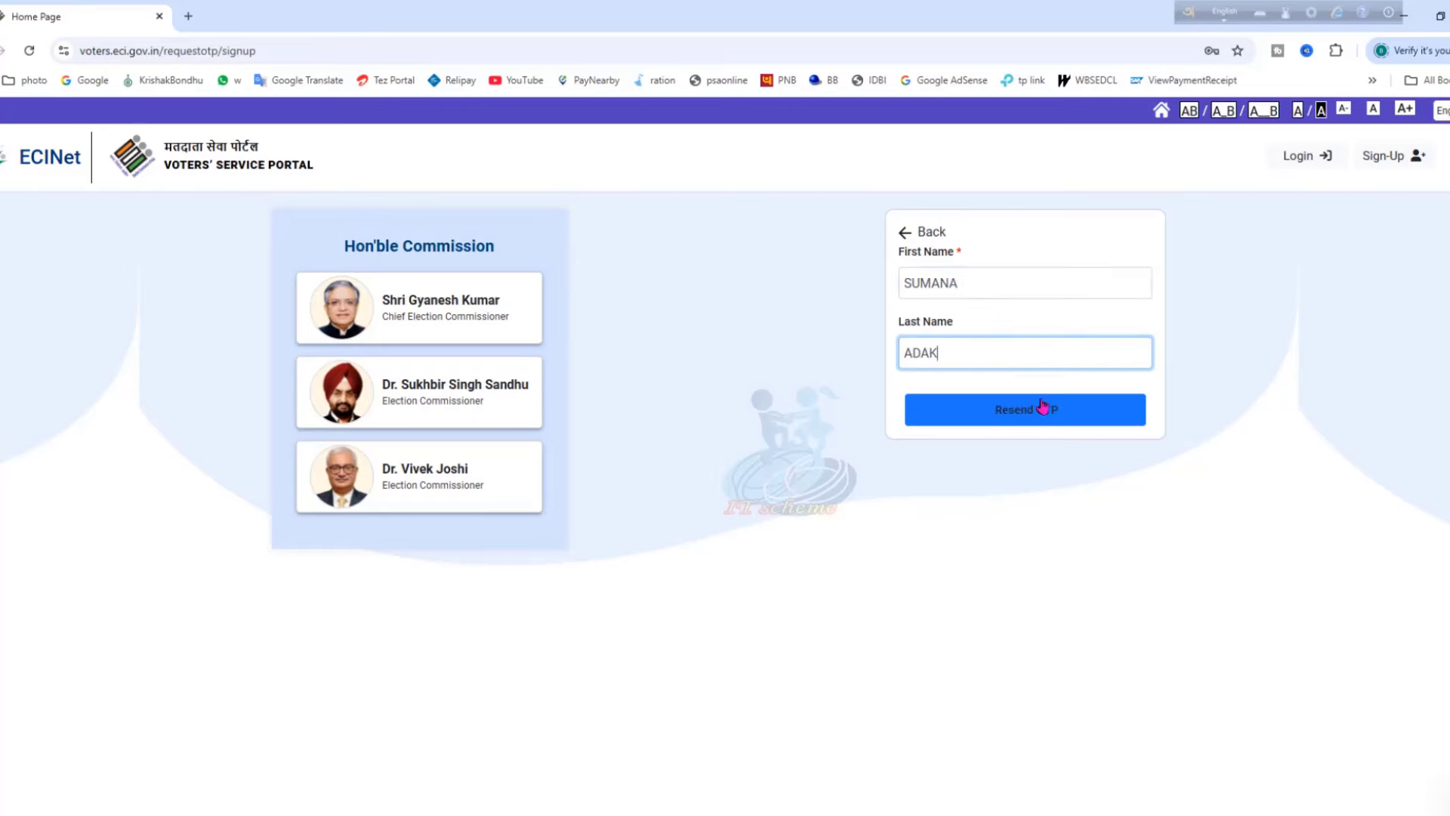
click(1045, 411)
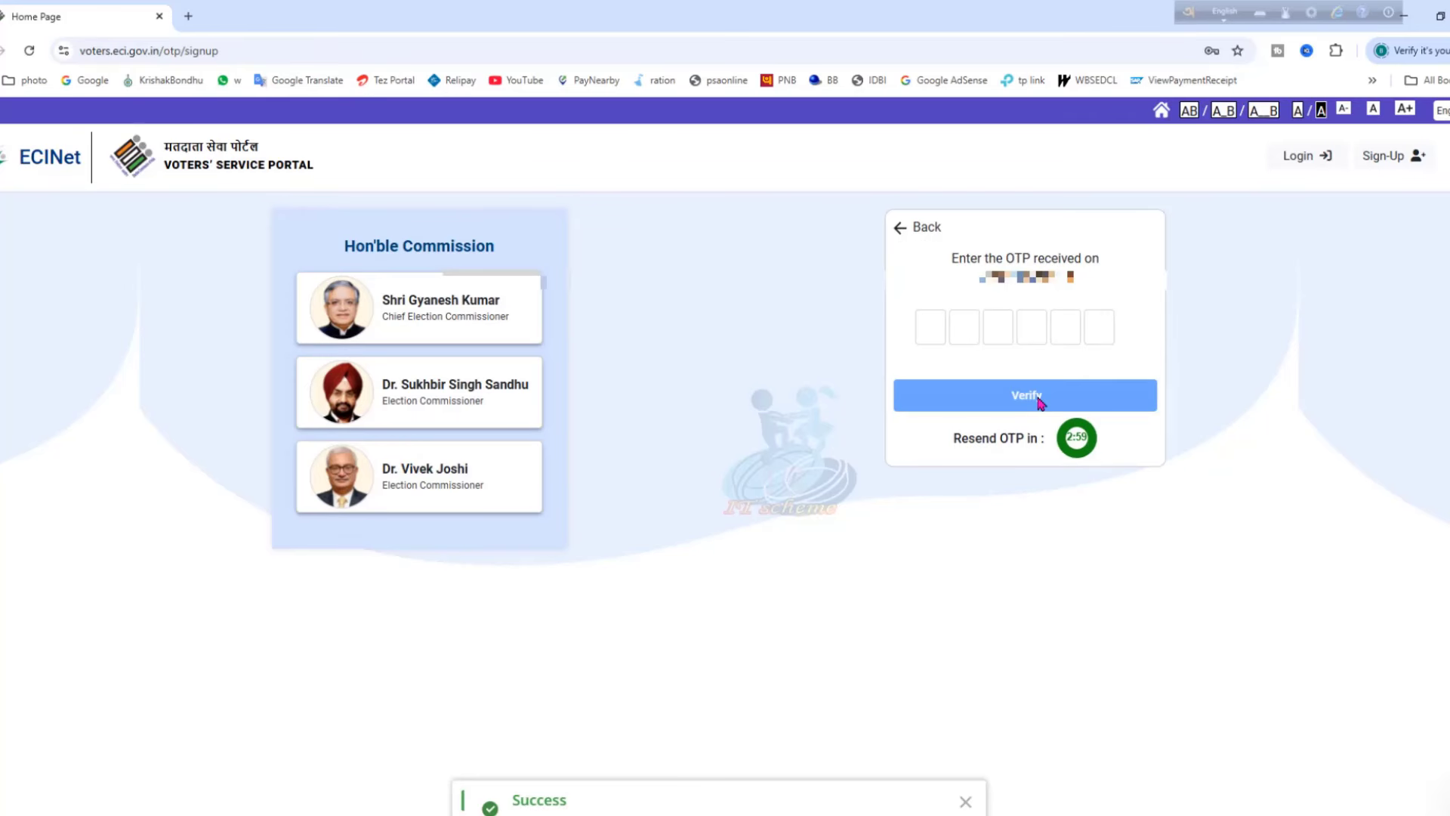
click(922, 325)
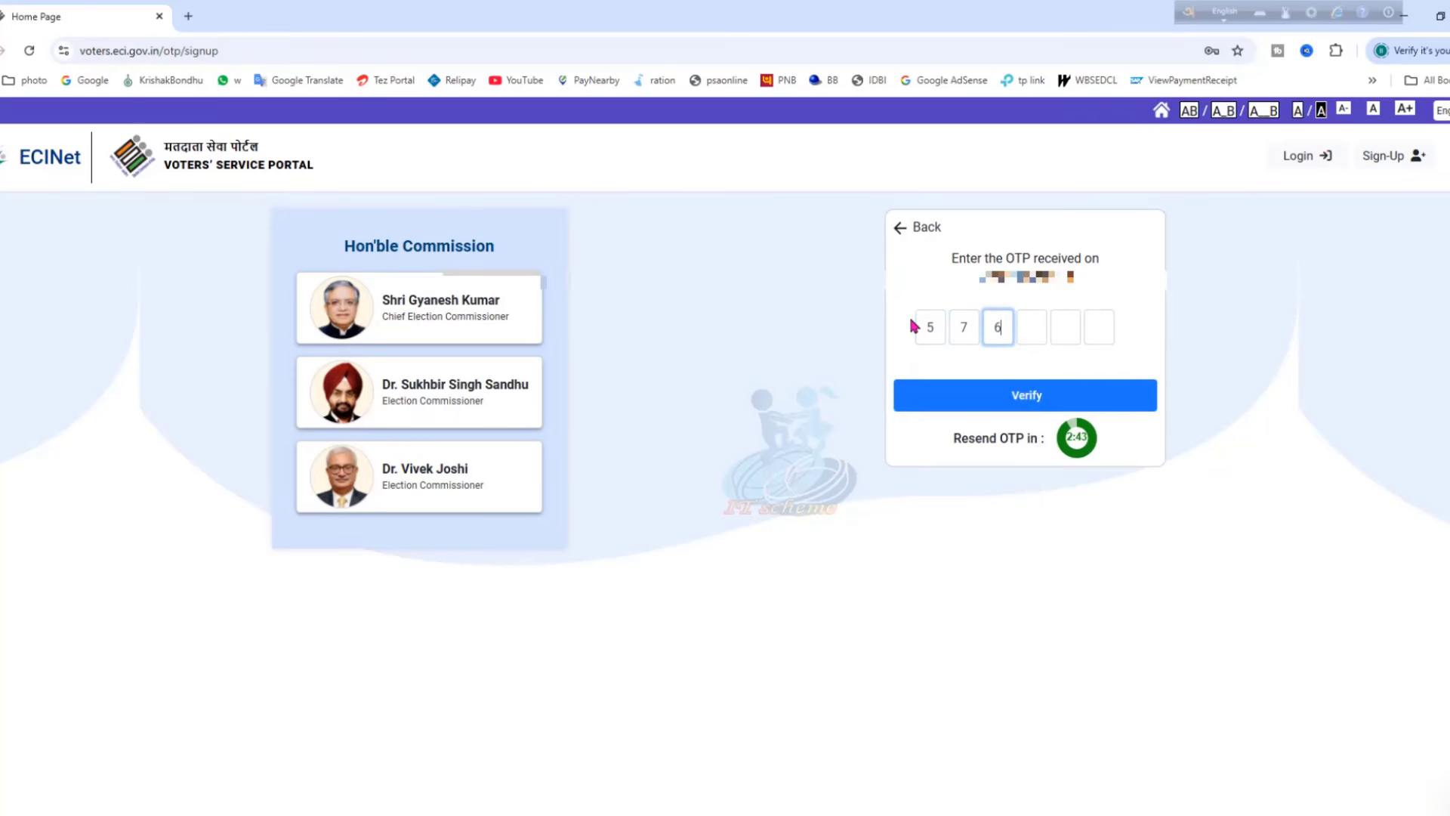
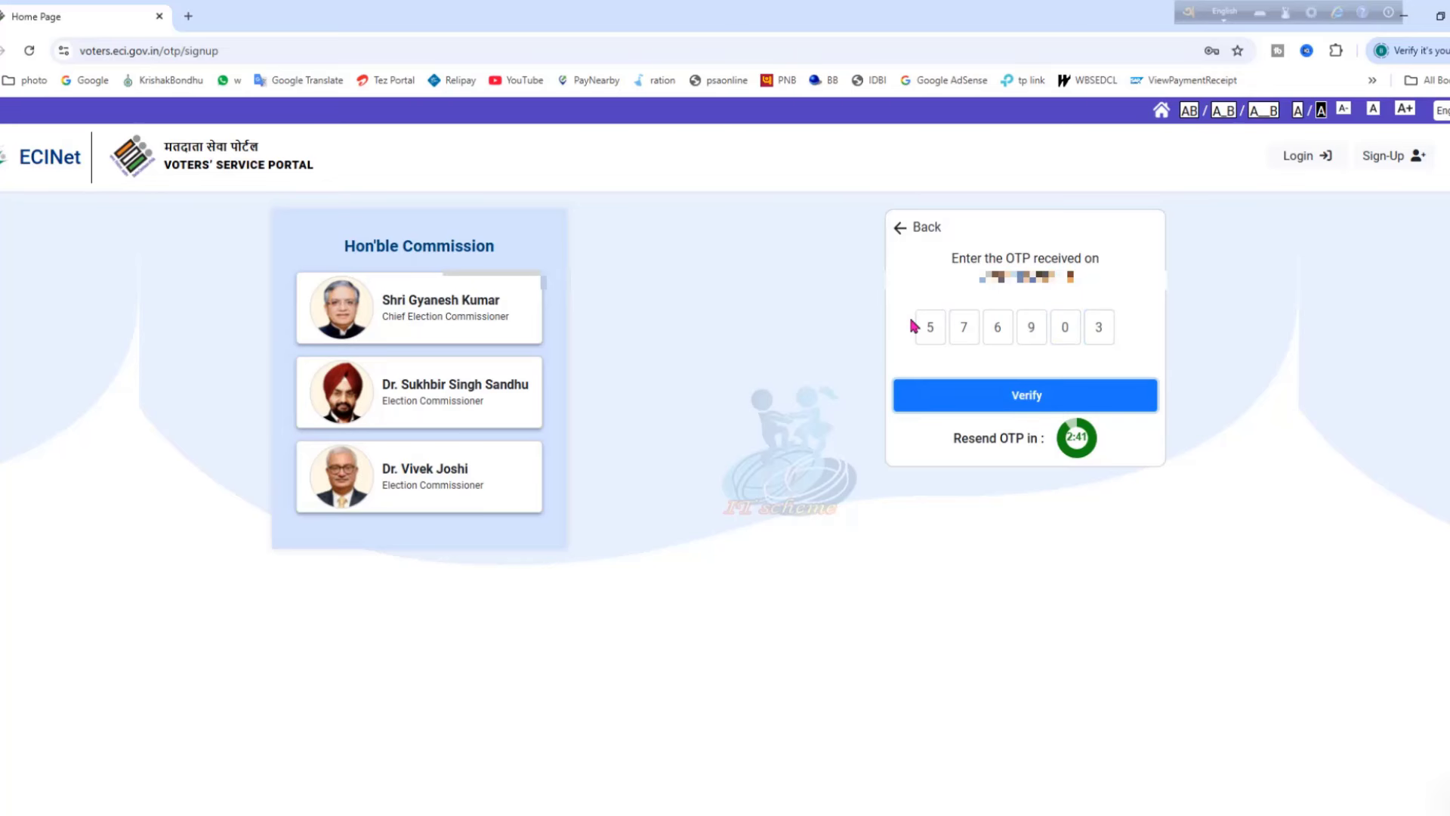
click(1027, 396)
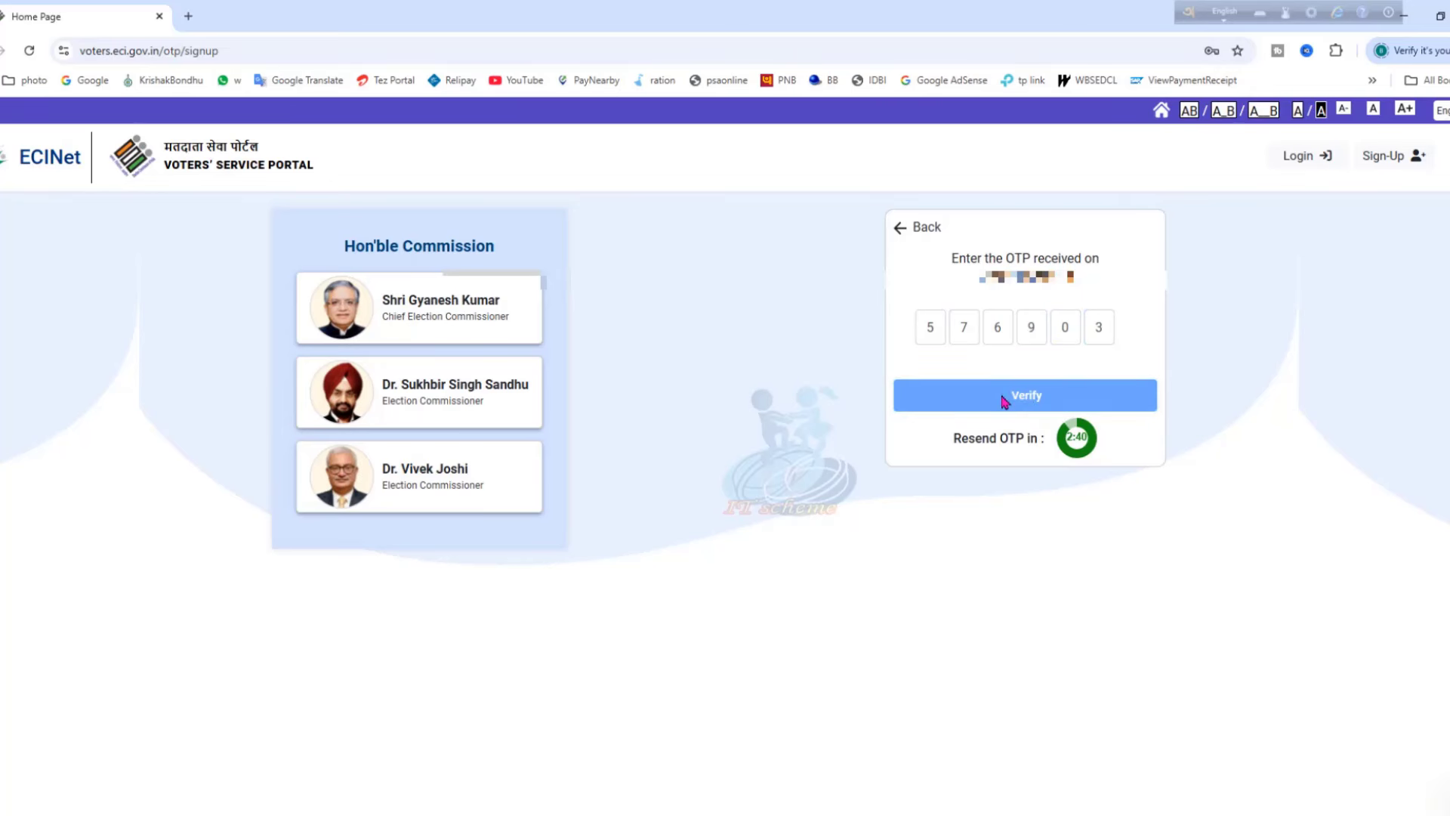
click(973, 505)
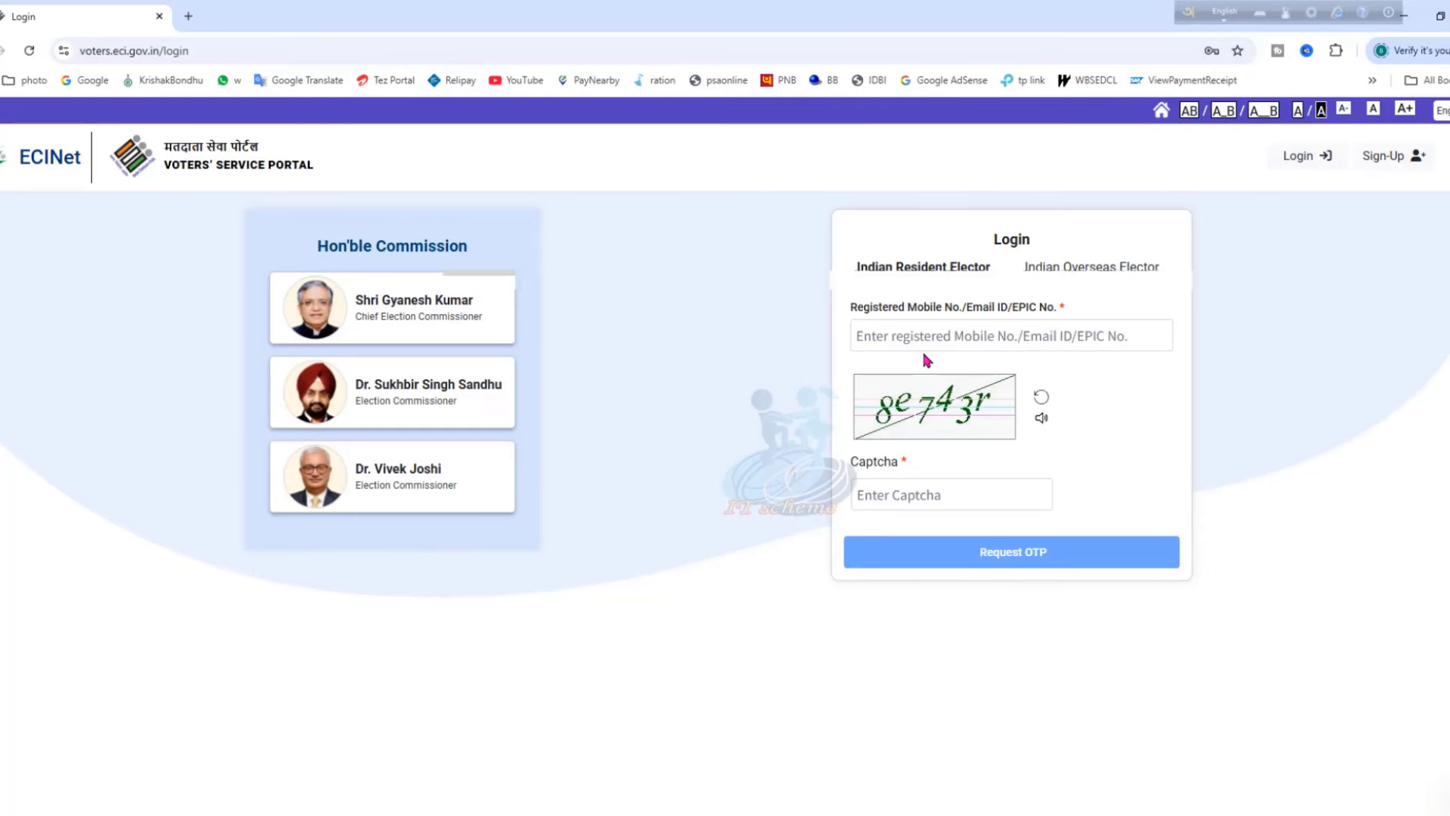
Step: Log in with the registered mobile number and captcha, requesting a login OTP
click(963, 335)
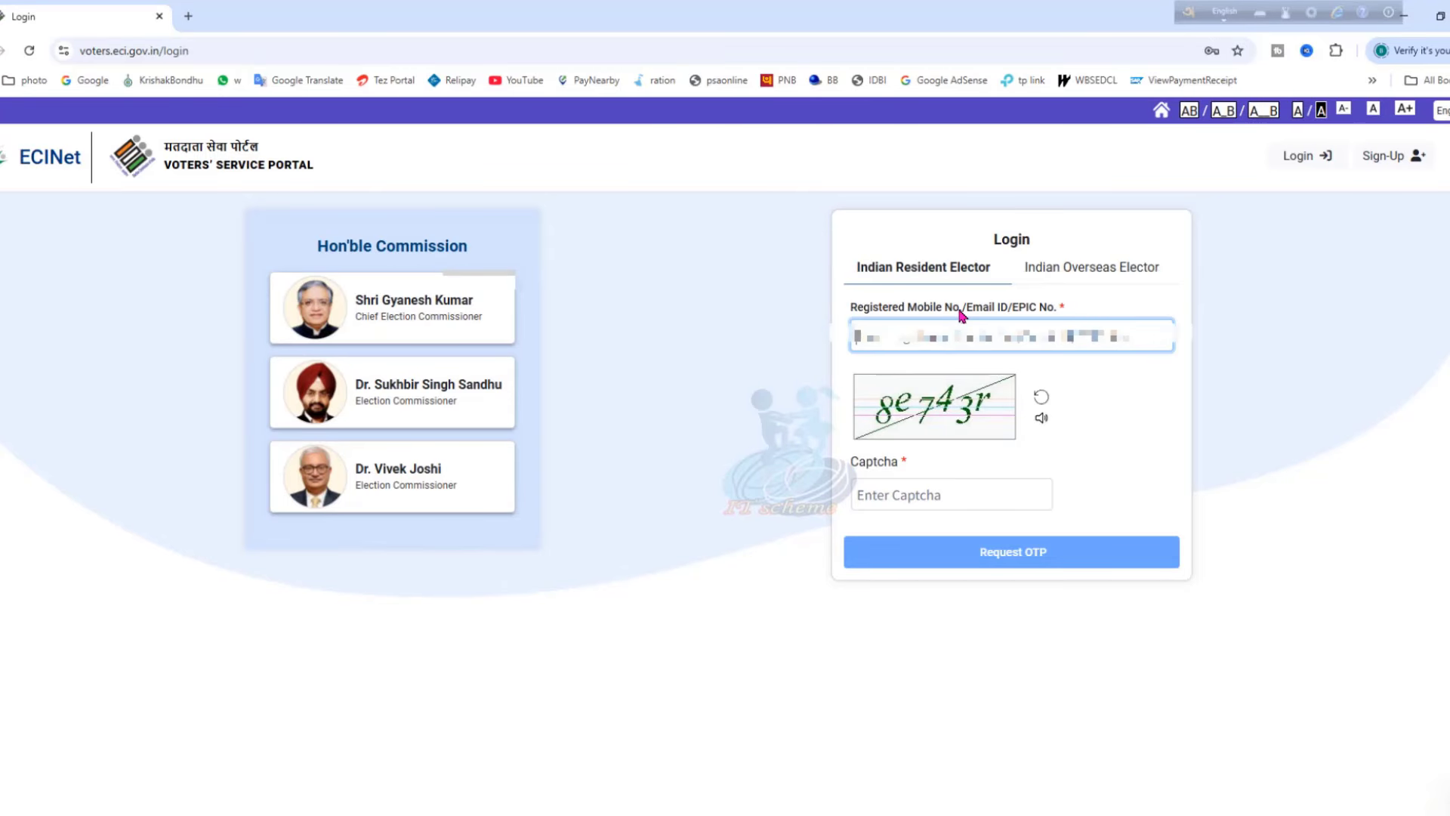
text(******)
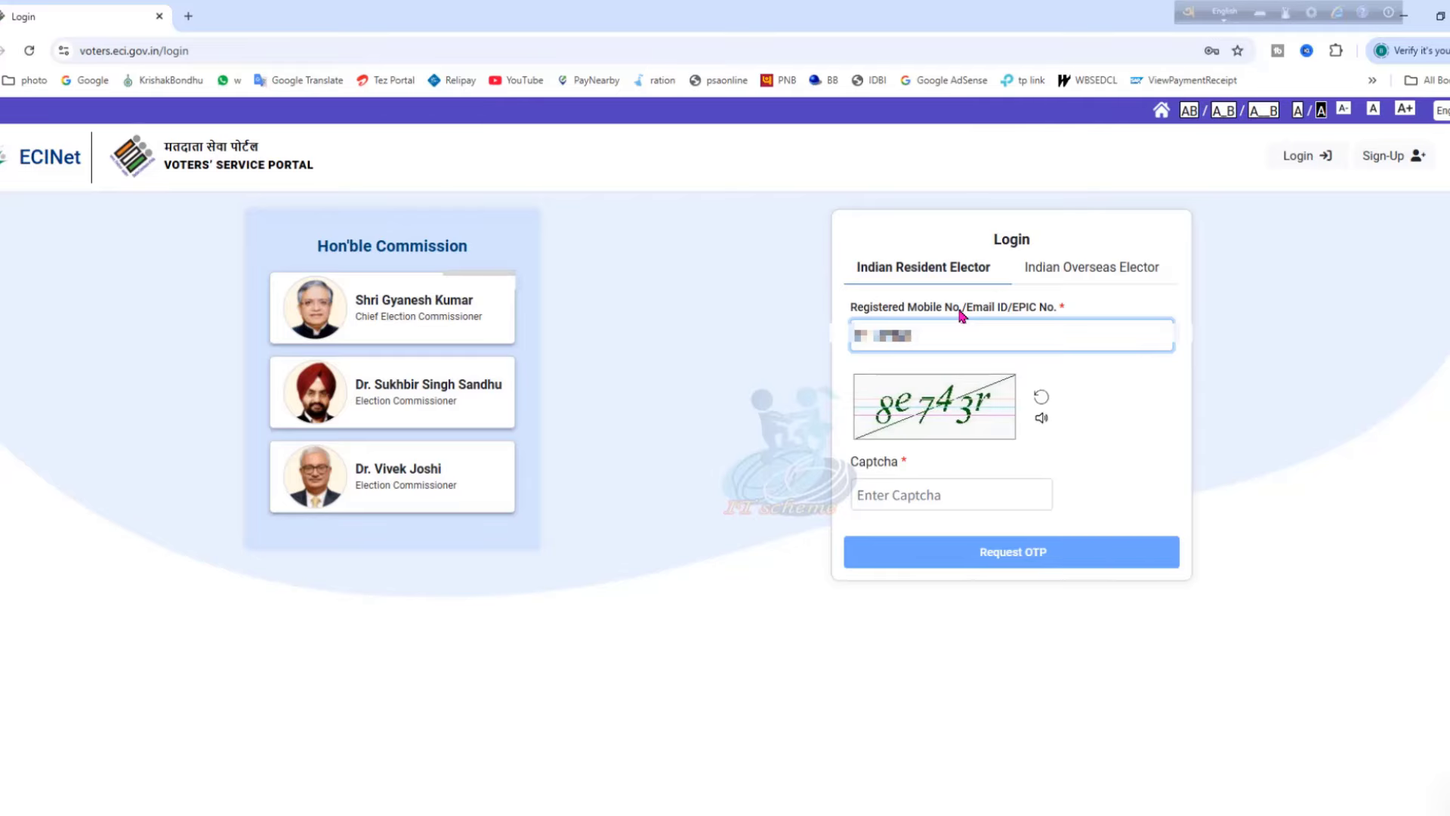
click(931, 495)
text(8e)
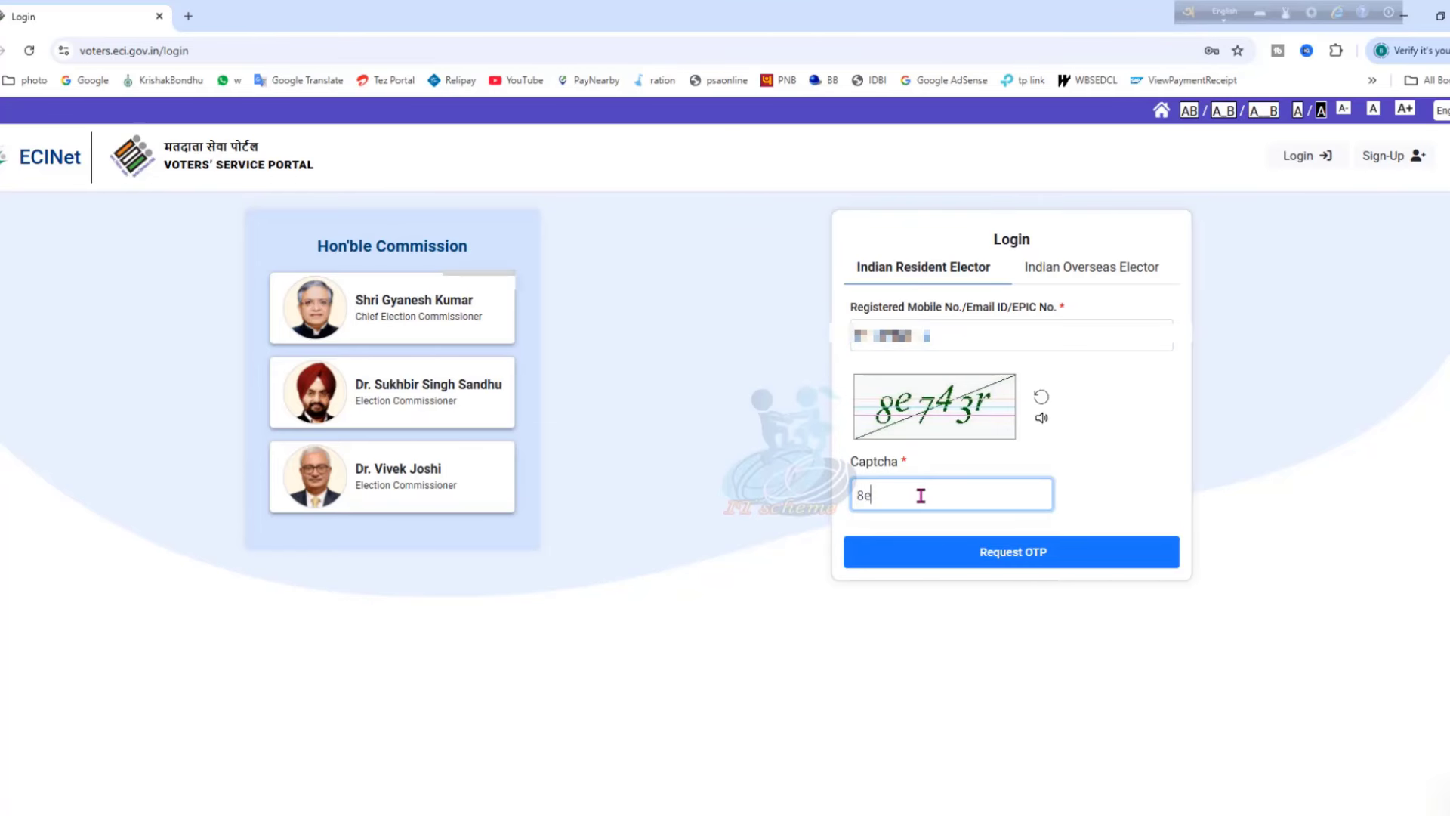
text(743r)
click(1030, 559)
text(******)
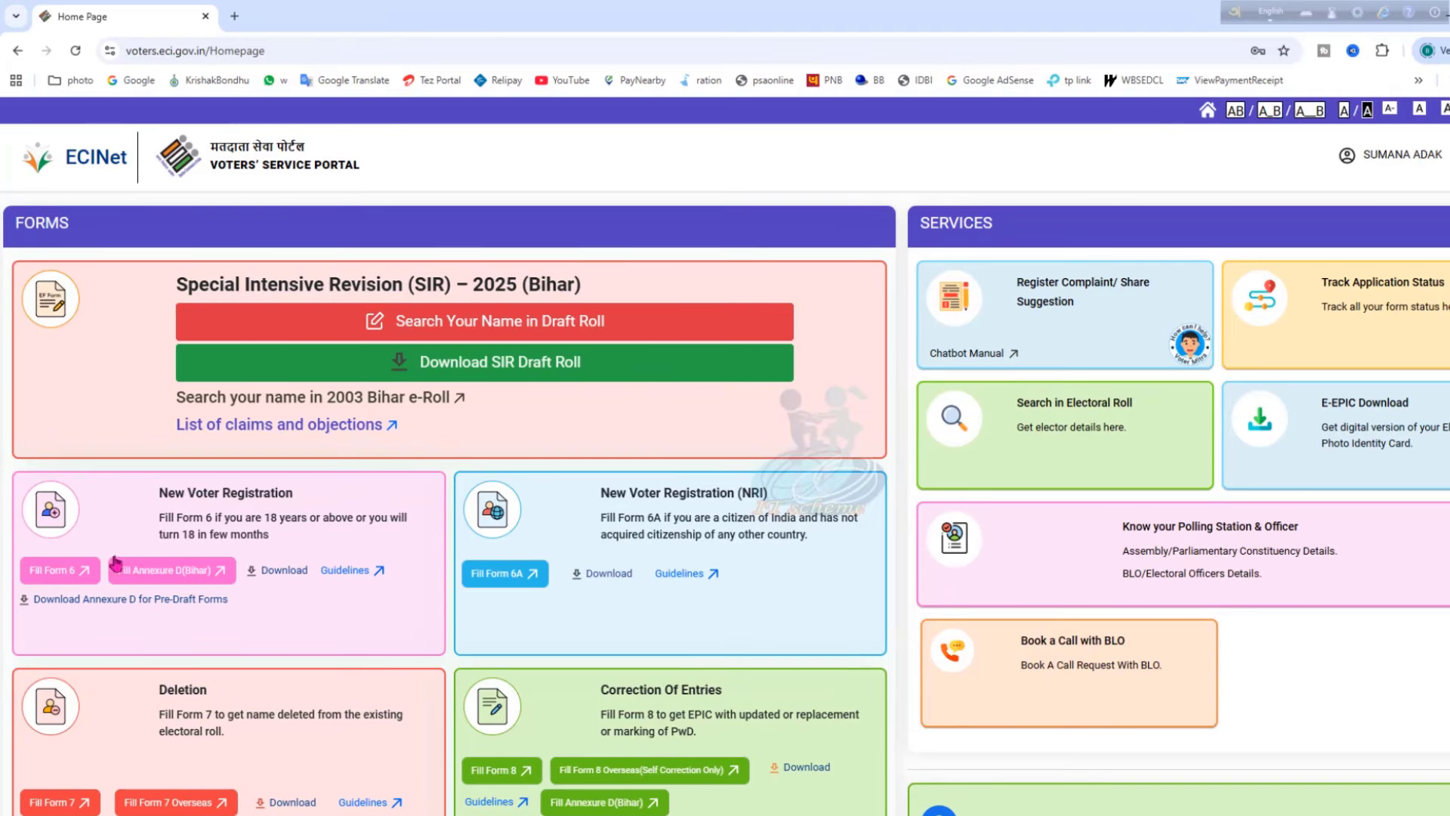
Step: Start Form 6 with state West Bengal, district PURBO MEDINIPUR and constituency 204 Panskura Purba
click(56, 572)
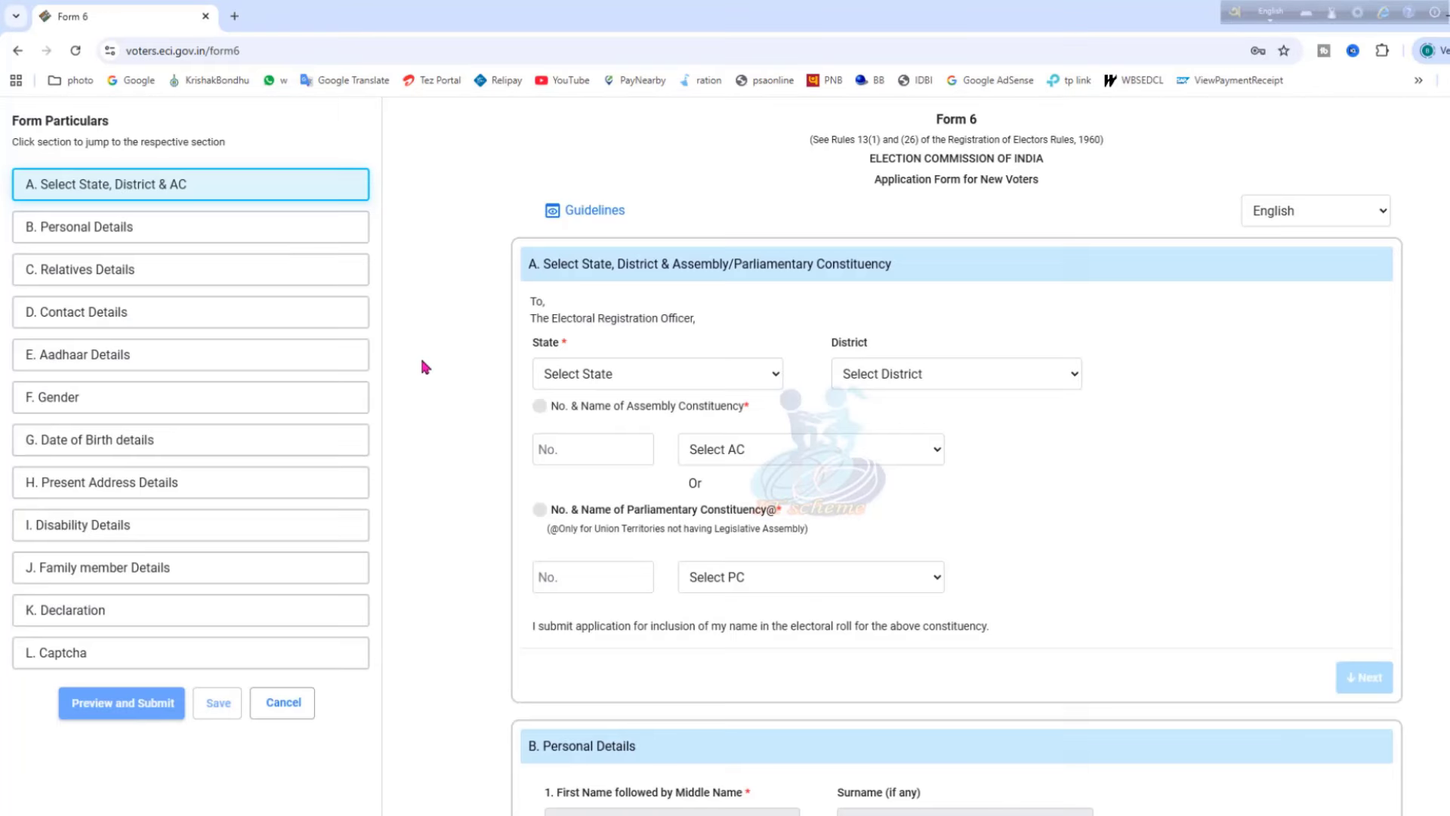
click(634, 374)
scroll(647, 680, down, 5)
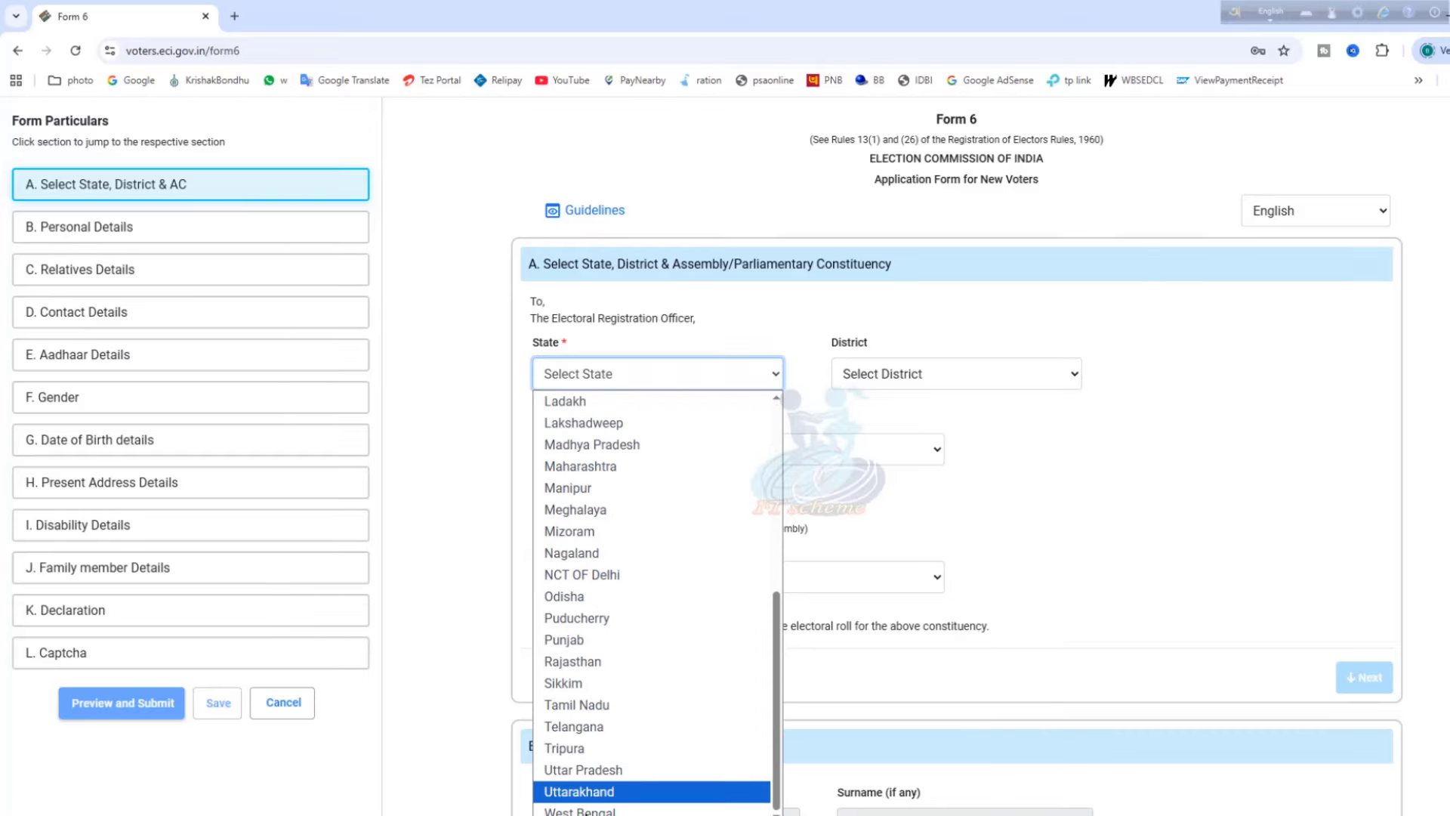
click(649, 808)
click(958, 360)
scroll(933, 559, down, 1)
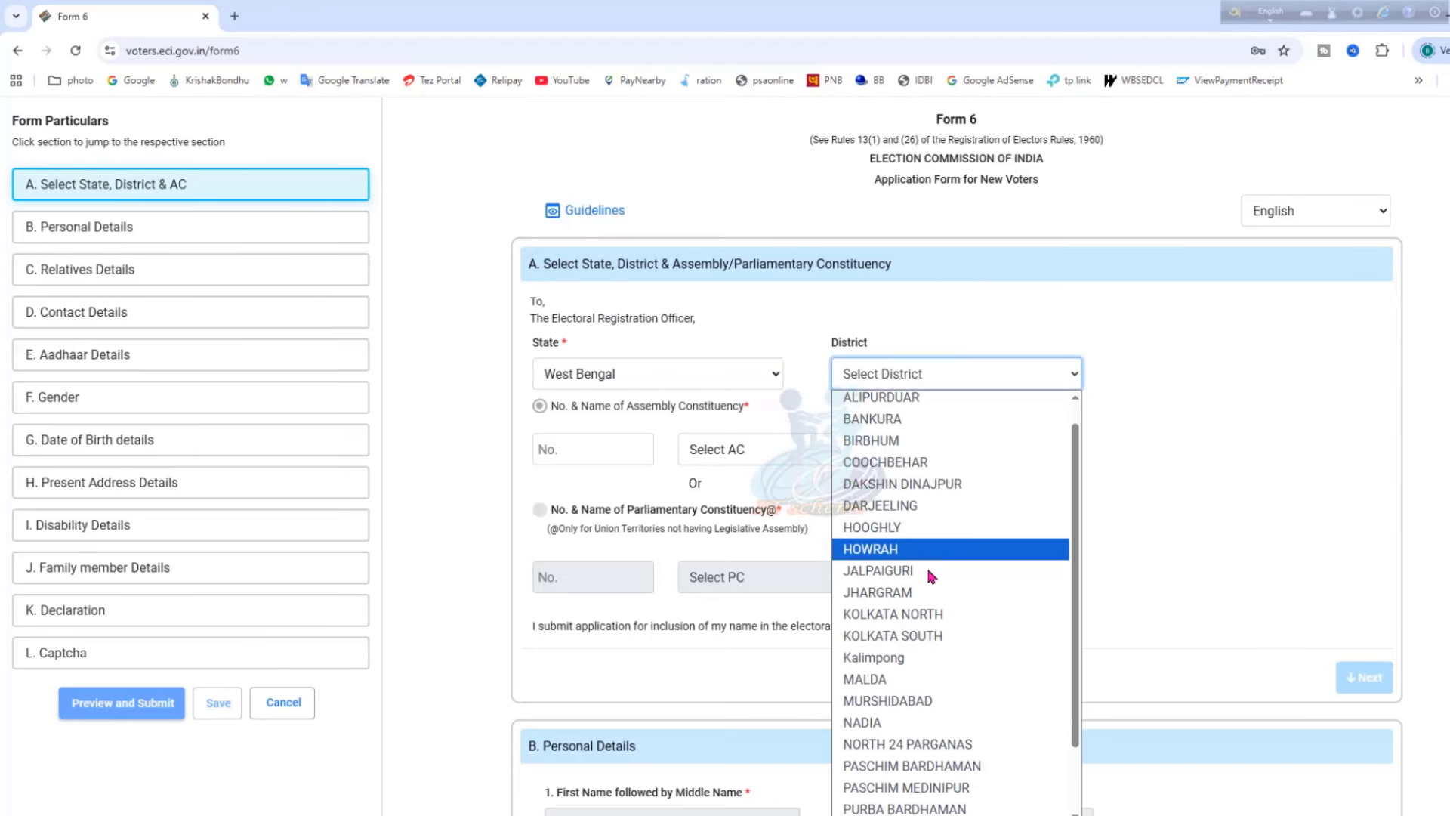
click(935, 747)
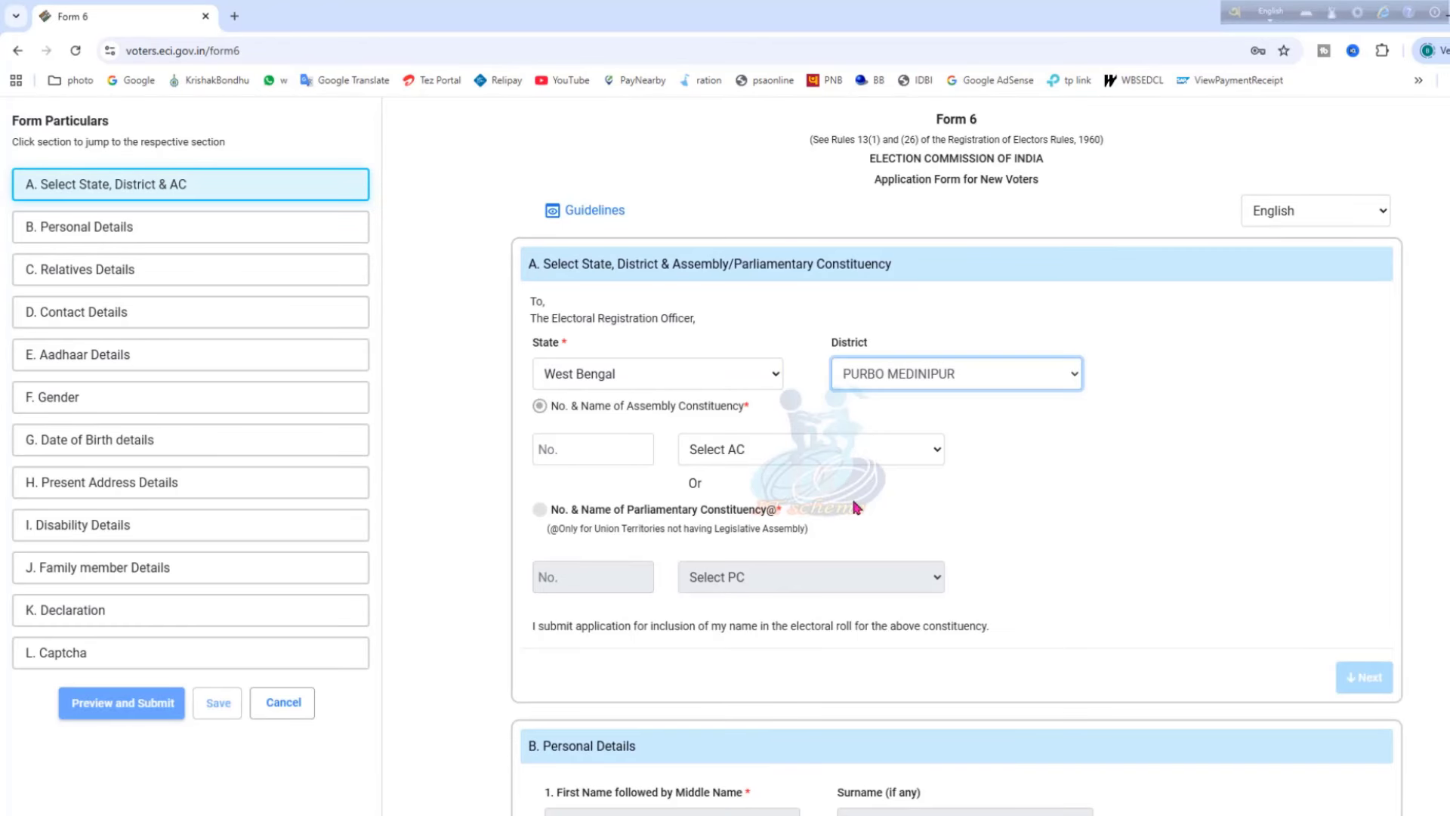
click(642, 445)
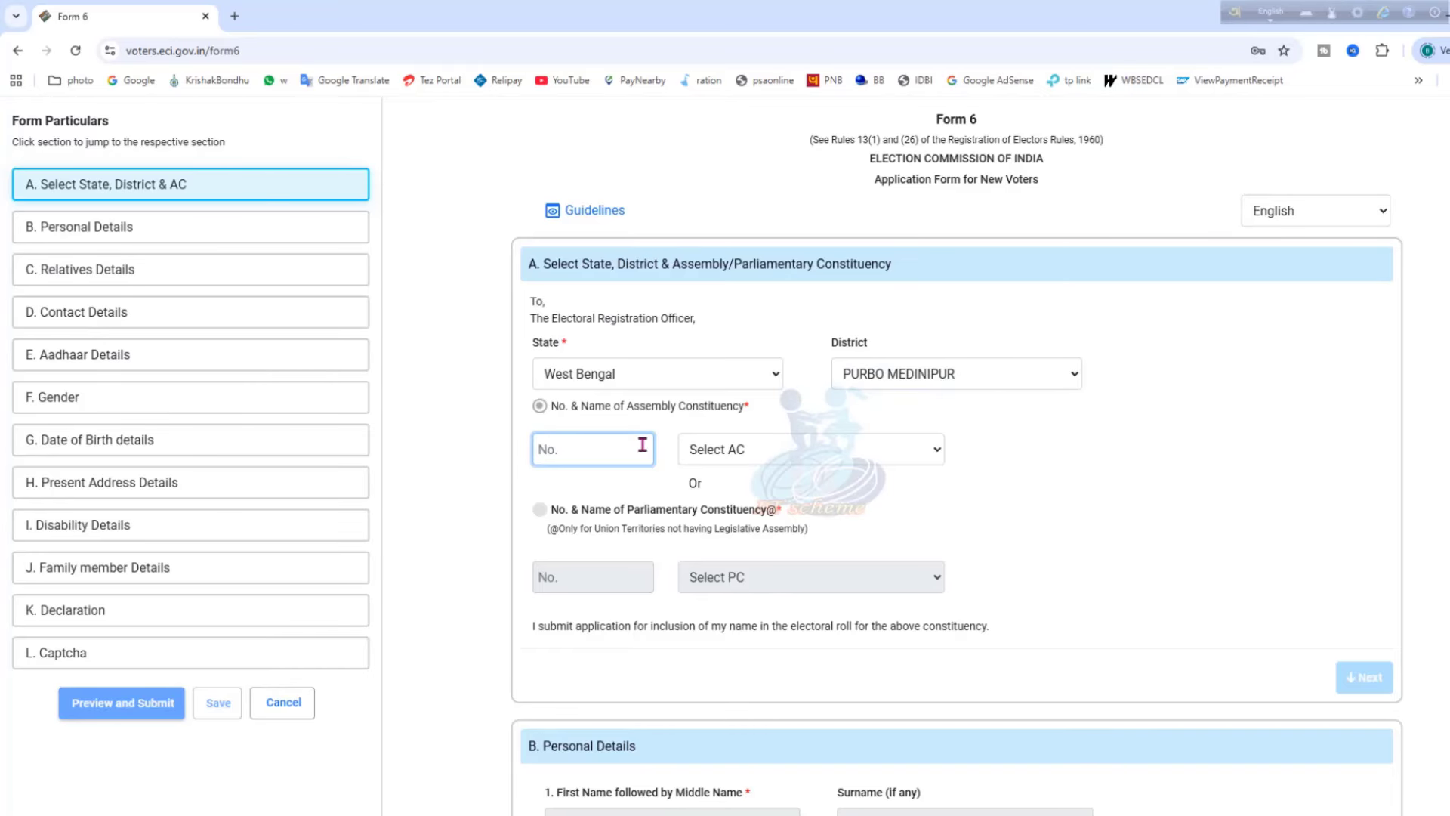
click(744, 448)
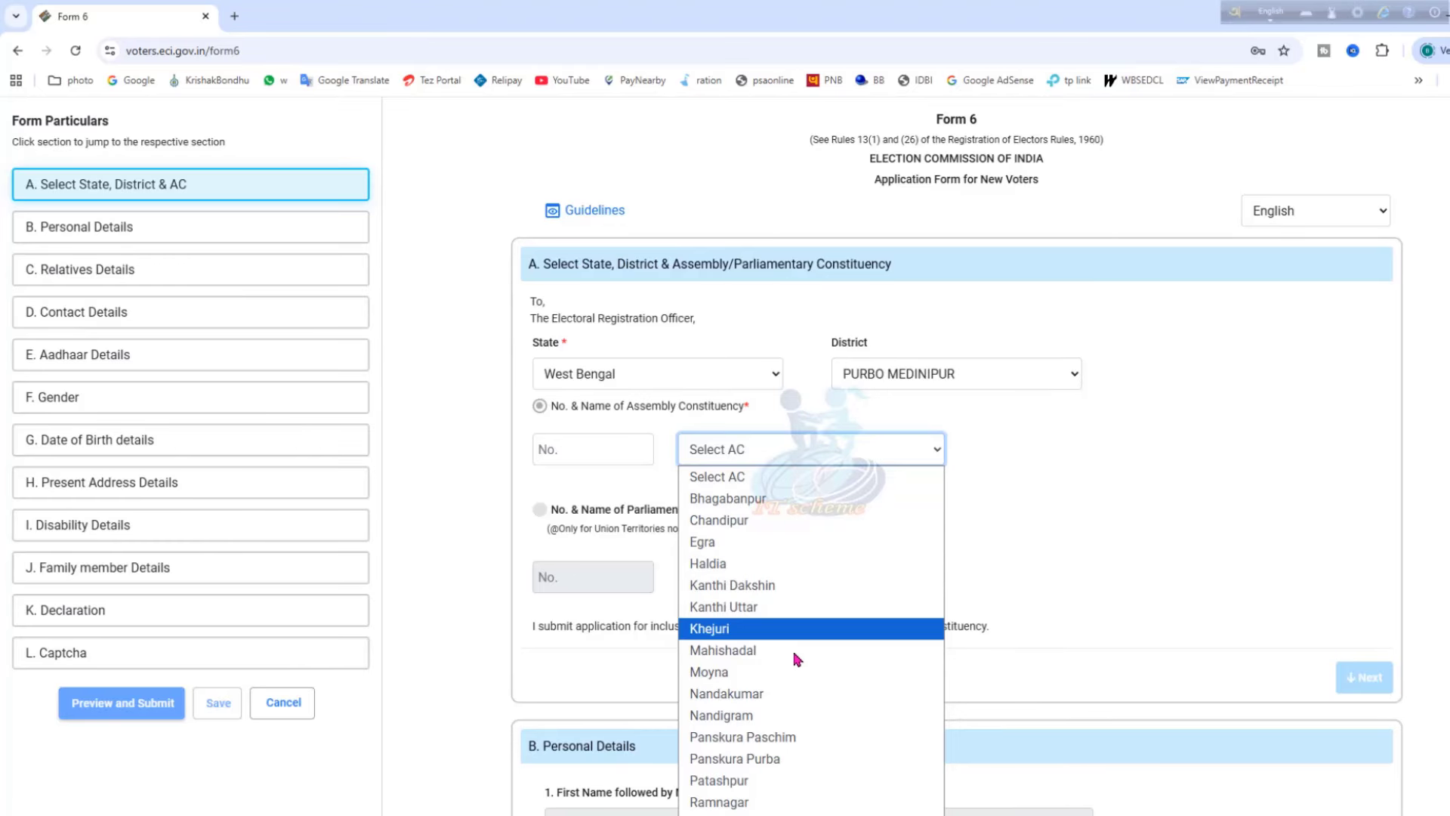
click(776, 761)
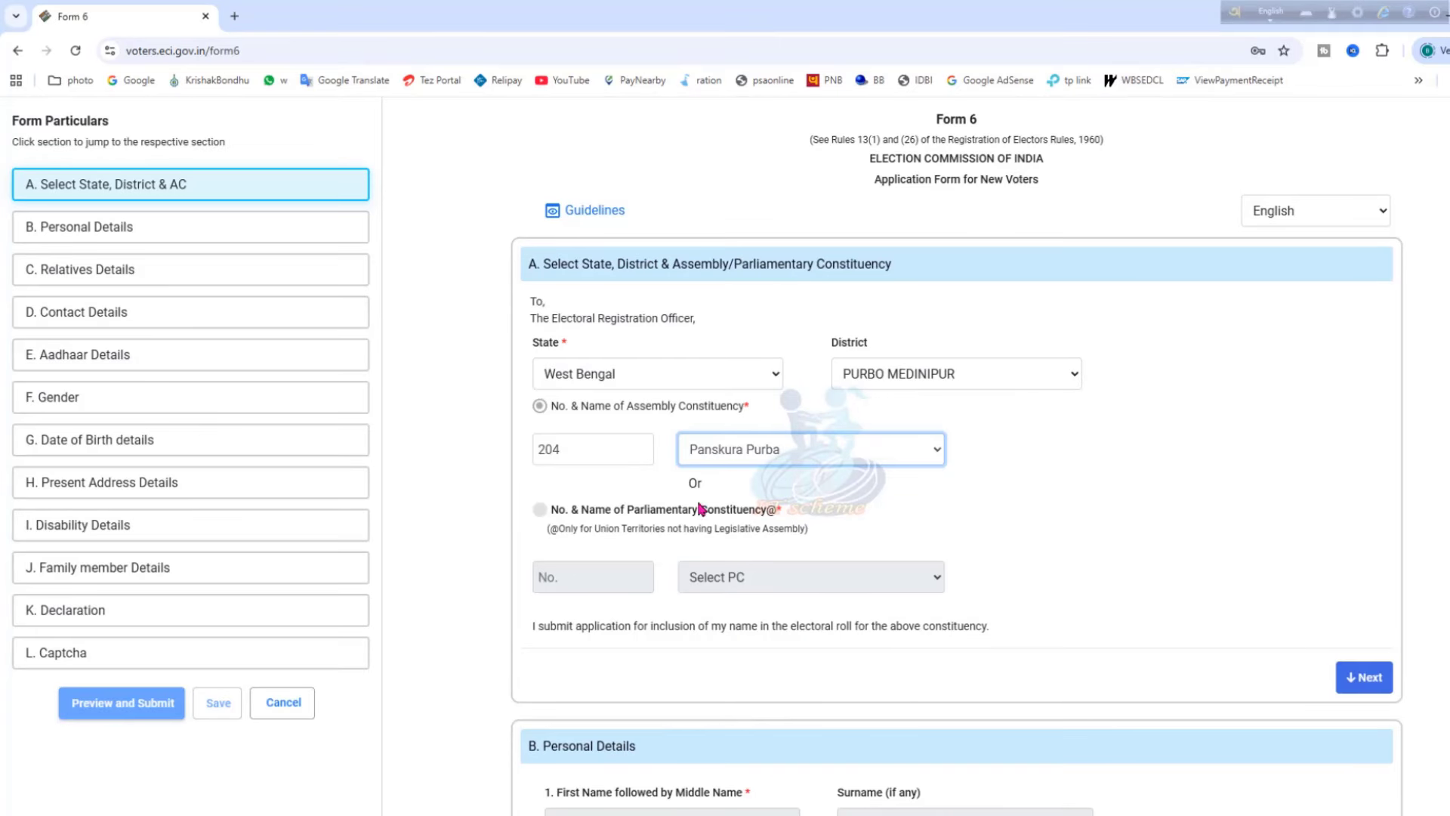
click(918, 578)
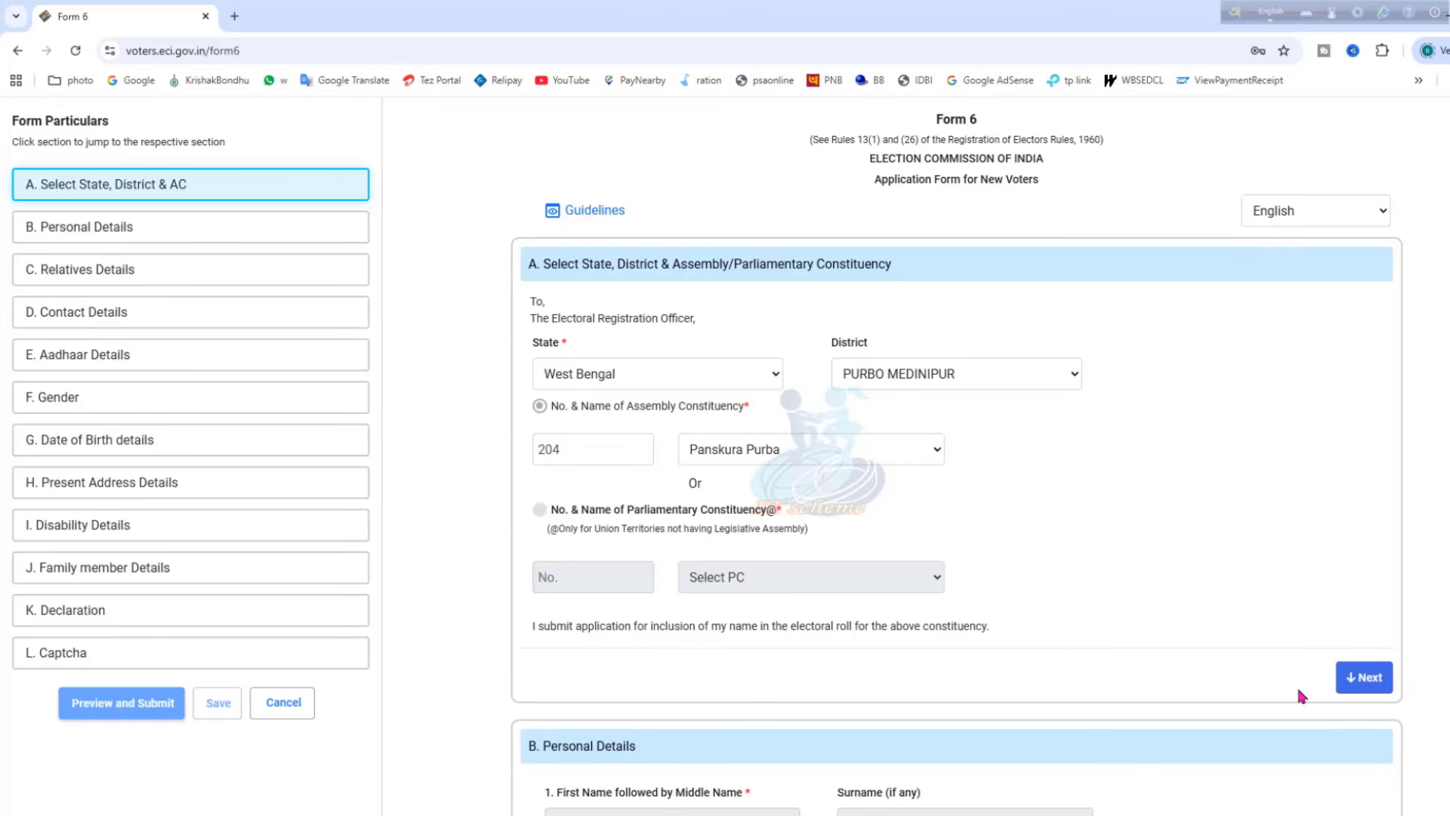
Step: Enter the applicant's first name in English and in Bengali using the Inscript keyboard
click(1384, 674)
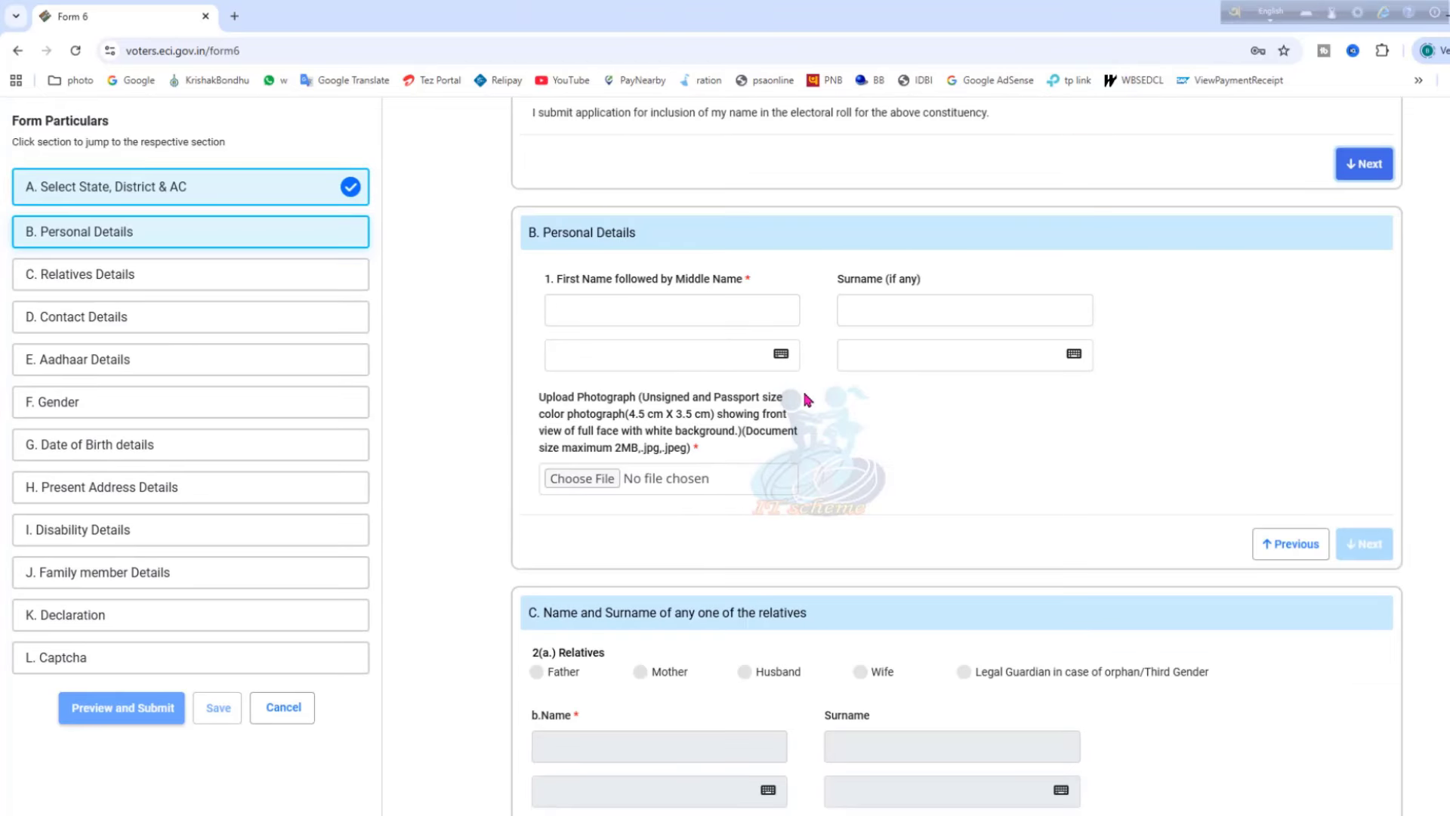
click(678, 302)
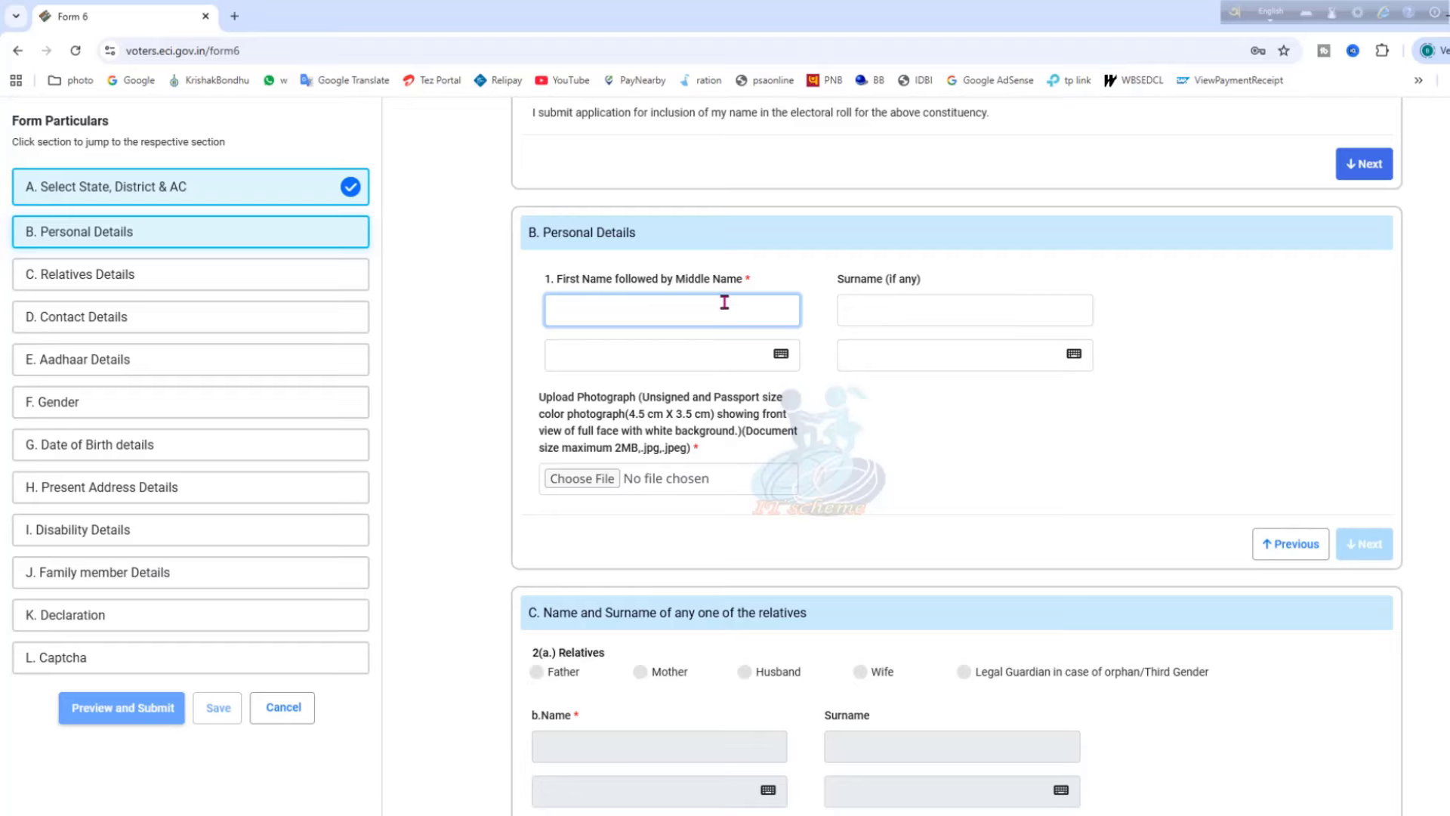
key(Tab)
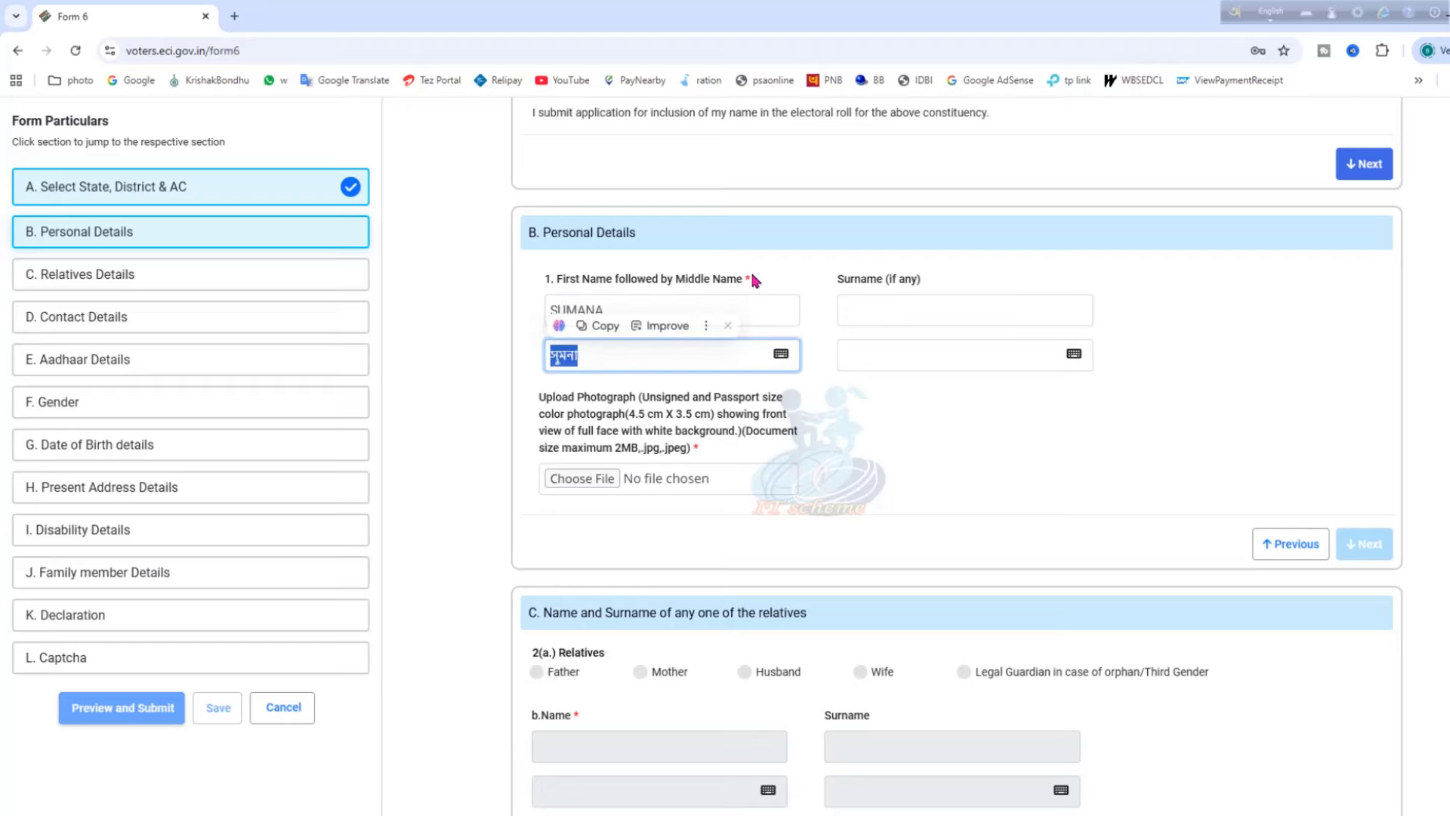
click(948, 448)
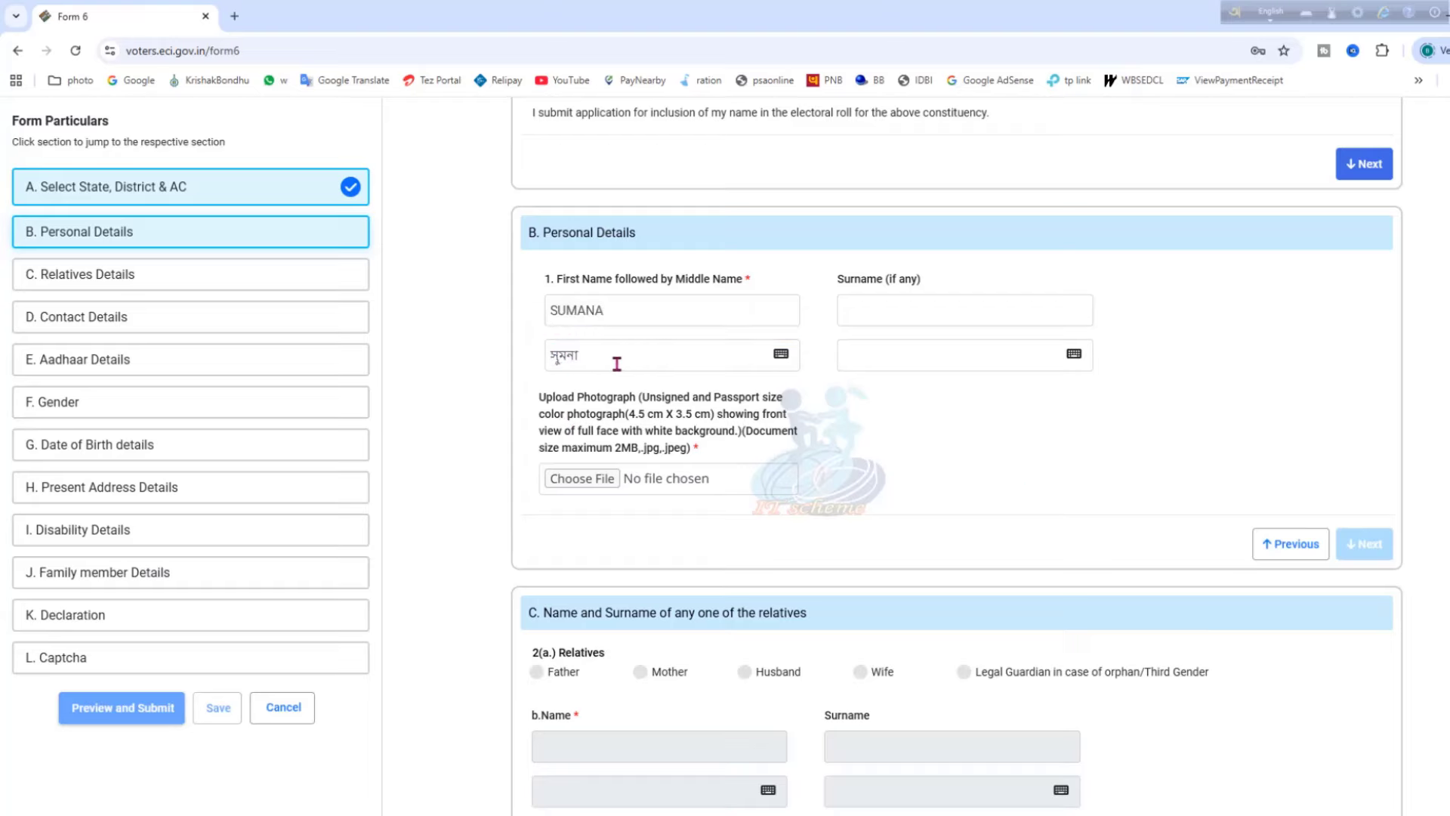
click(781, 354)
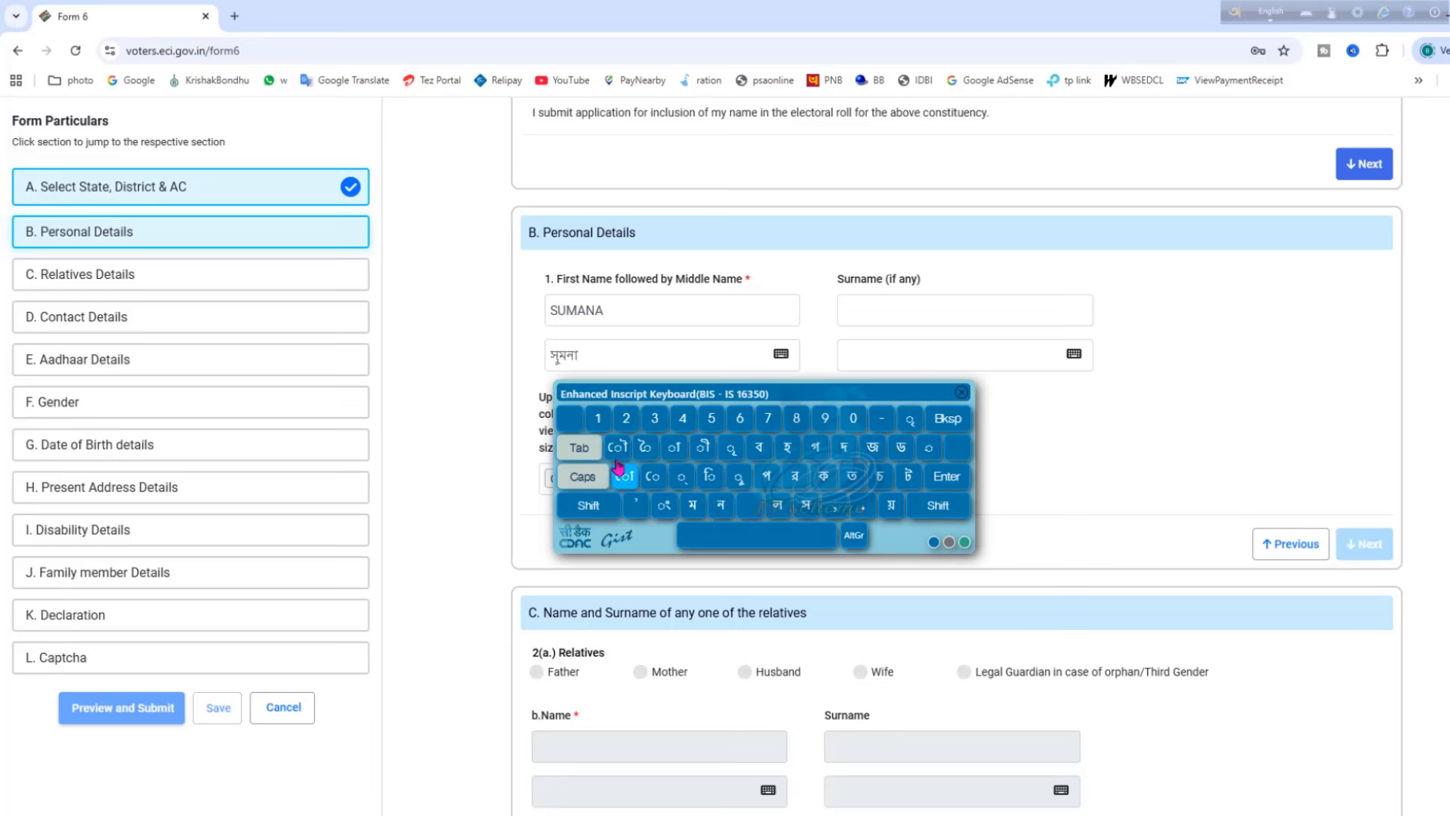
click(597, 507)
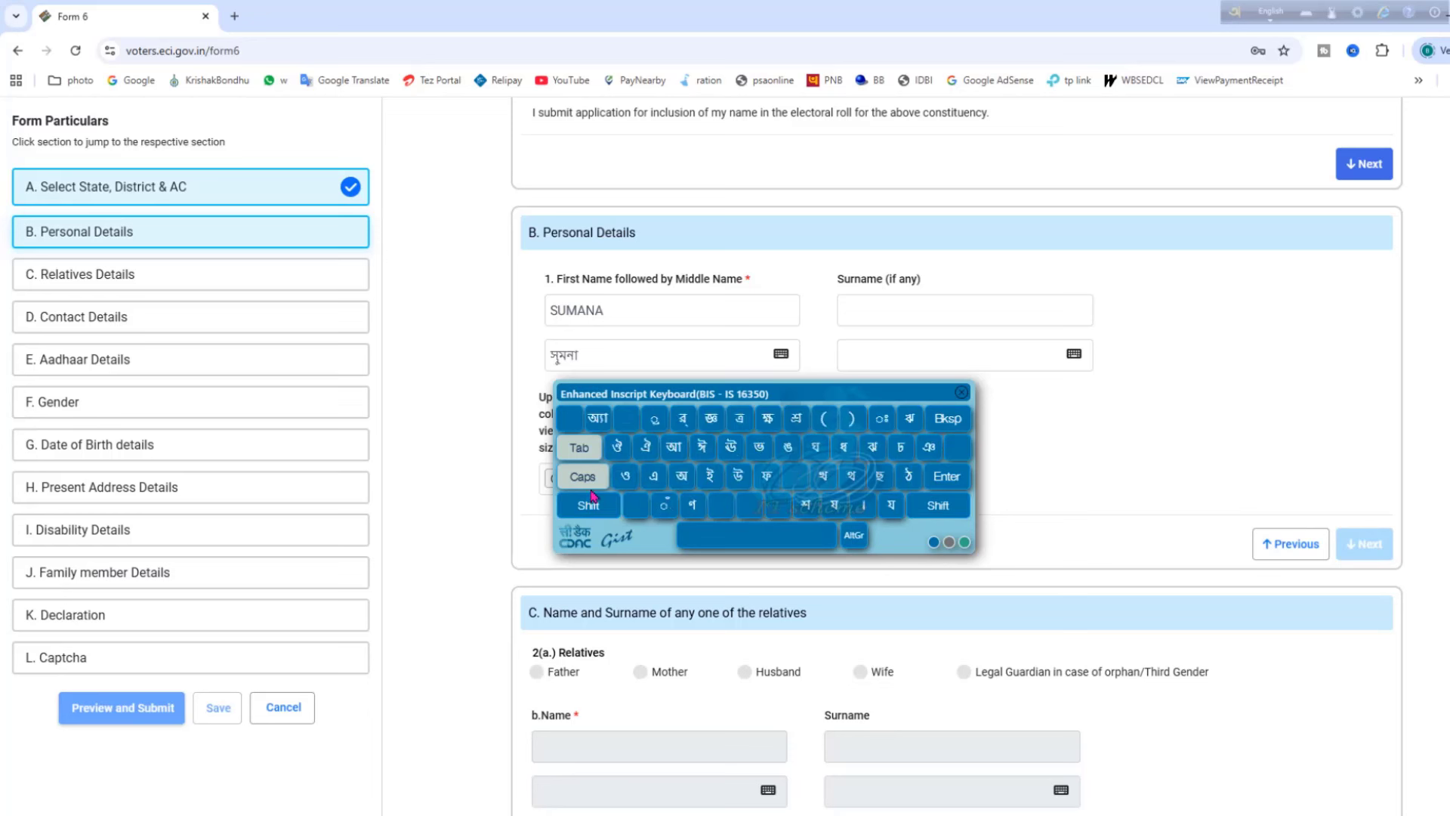
Step: Enter the applicant's surname and its Bengali form, then start a new Photoshop image
click(1041, 303)
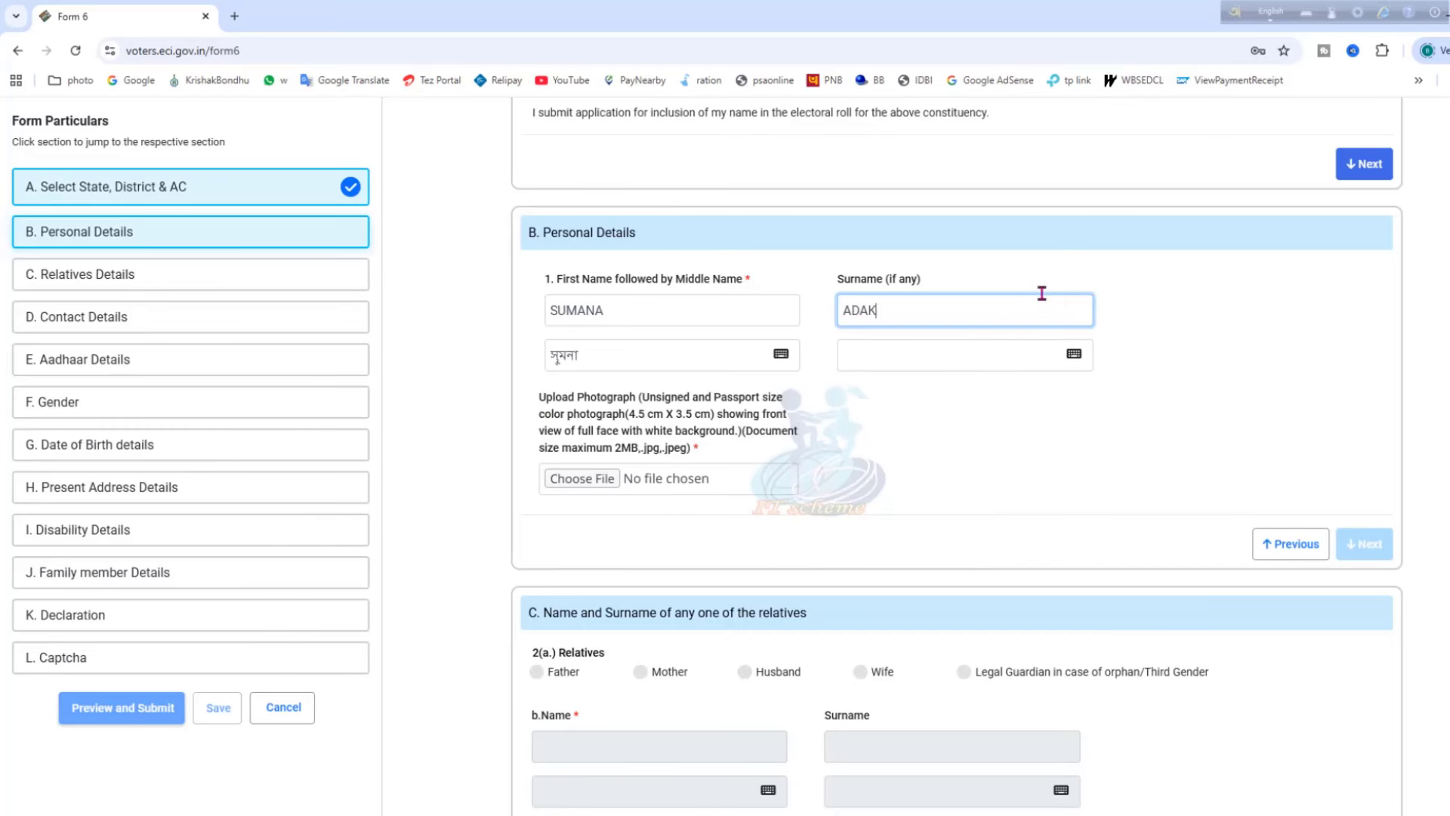
click(1073, 355)
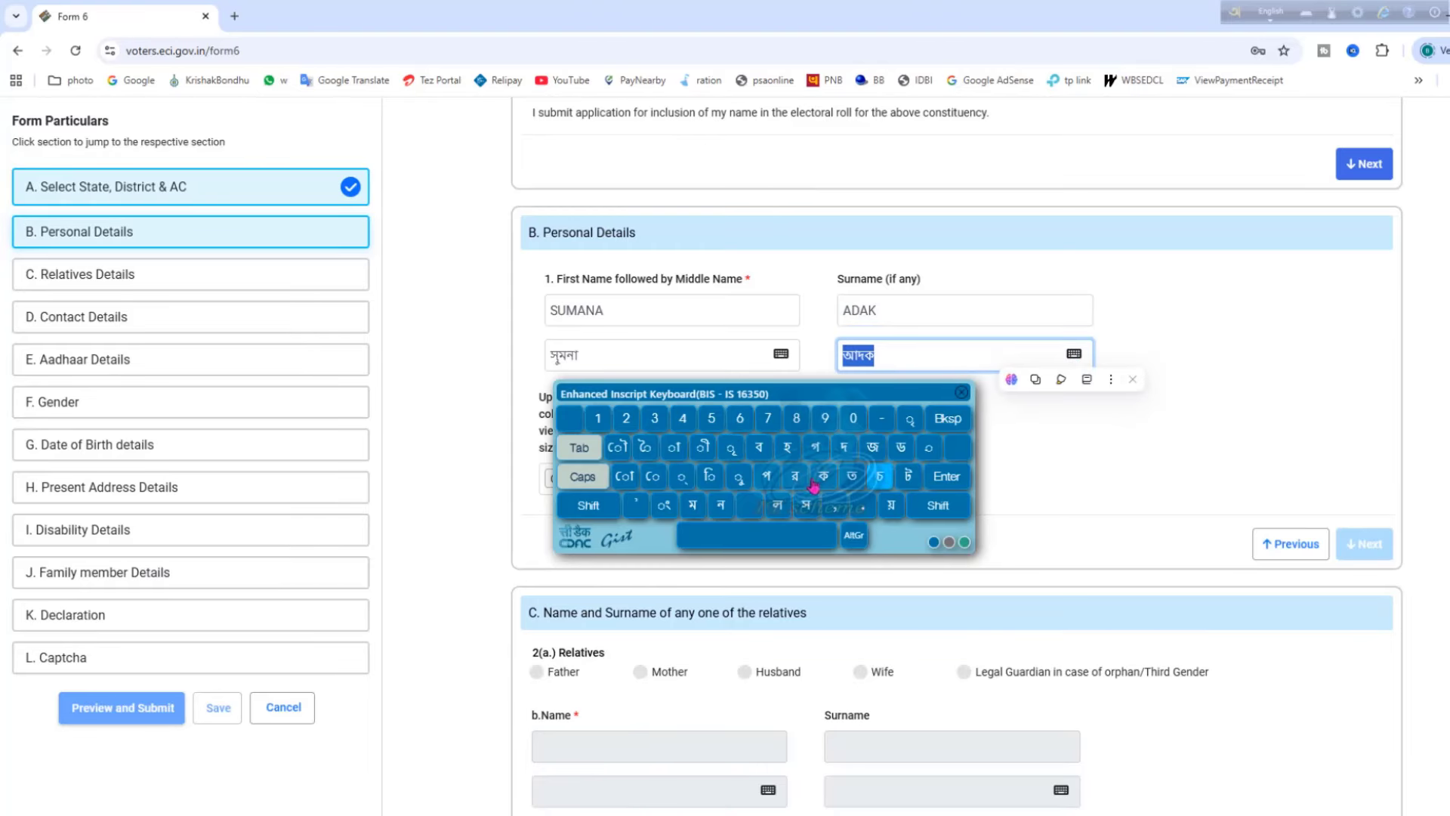
click(961, 392)
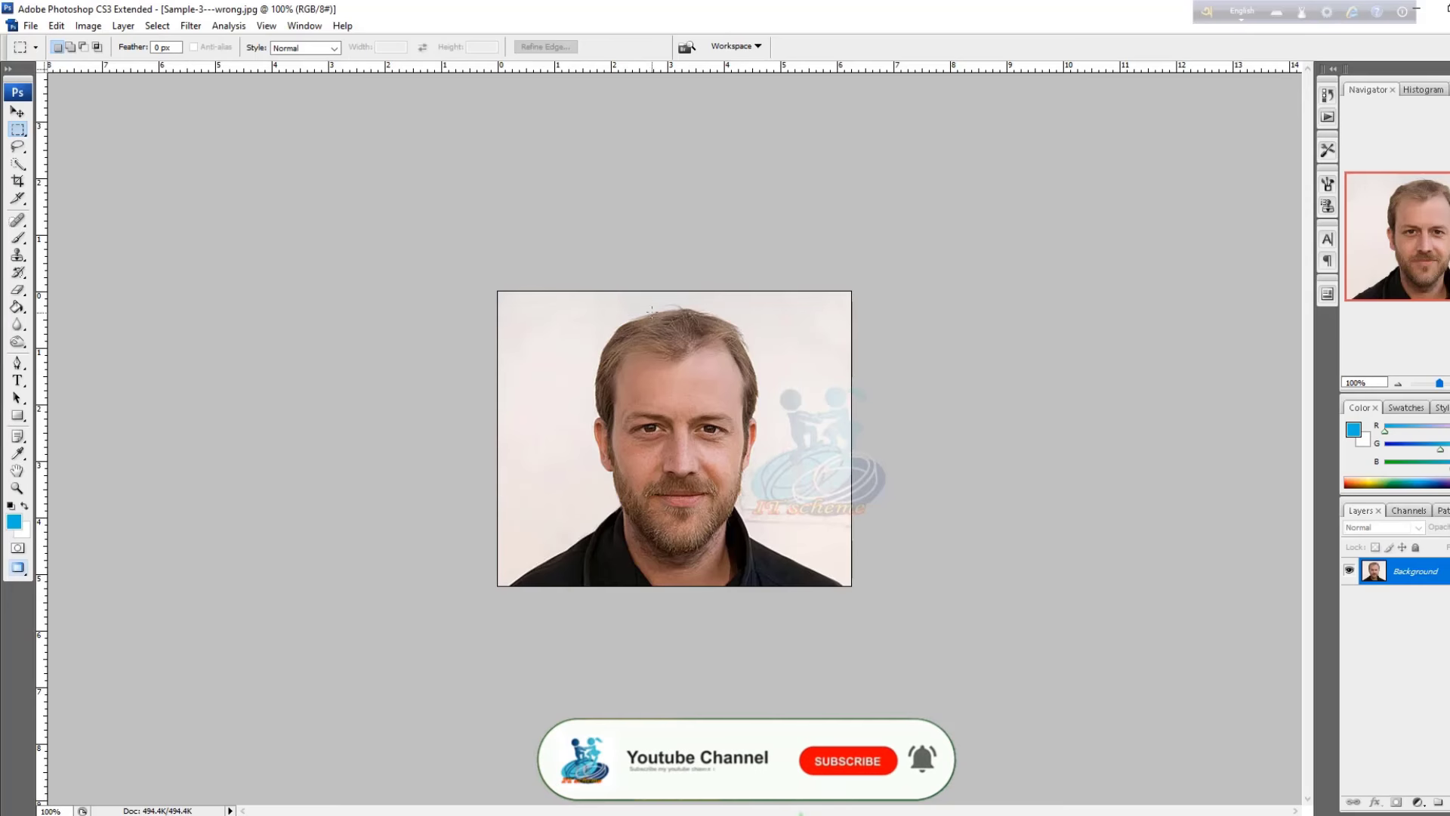
key(ctrl+n)
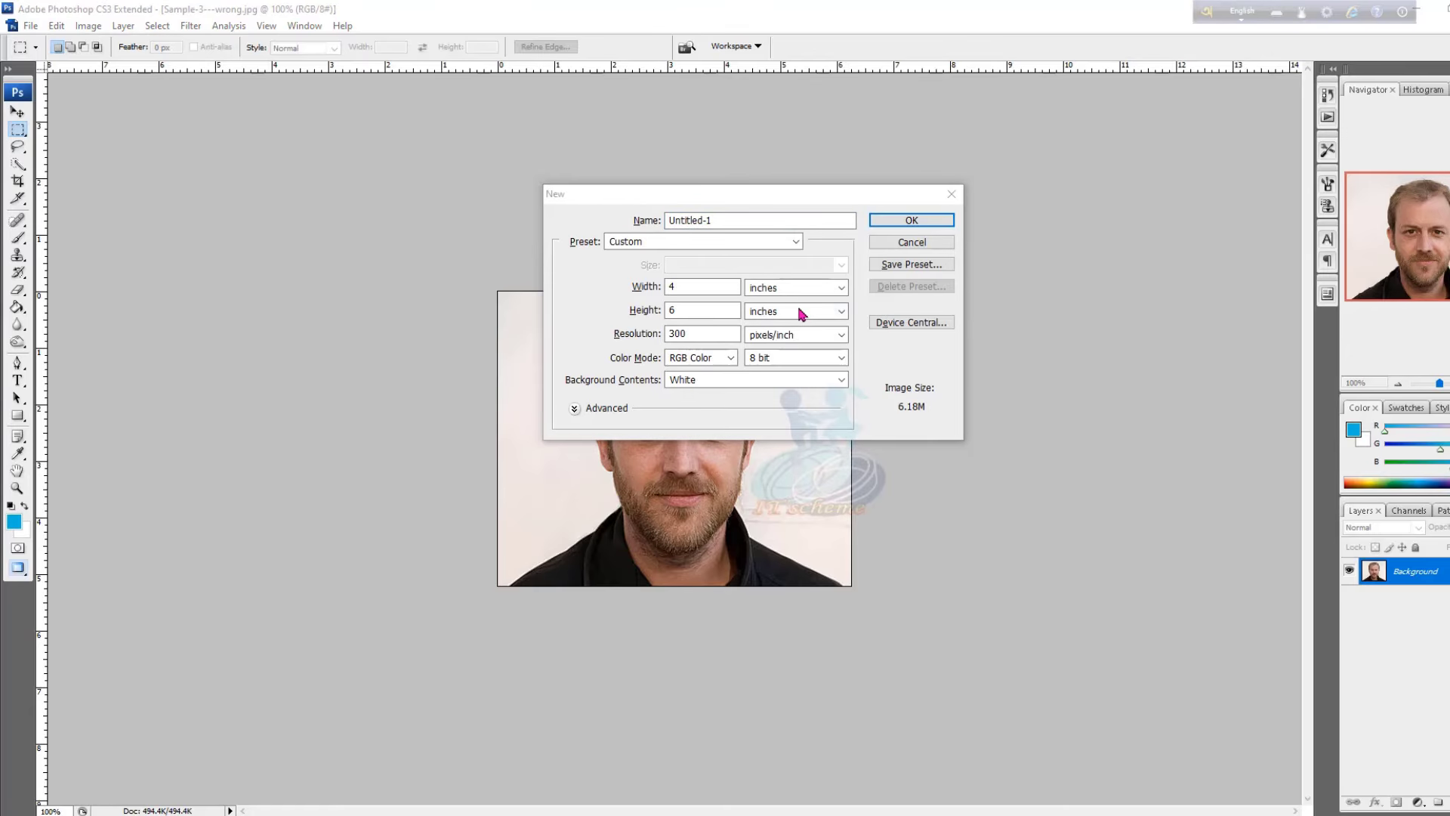
Step: Set the new document to the Photo preset in centimetres, width 3.5 and height 4.5
click(778, 240)
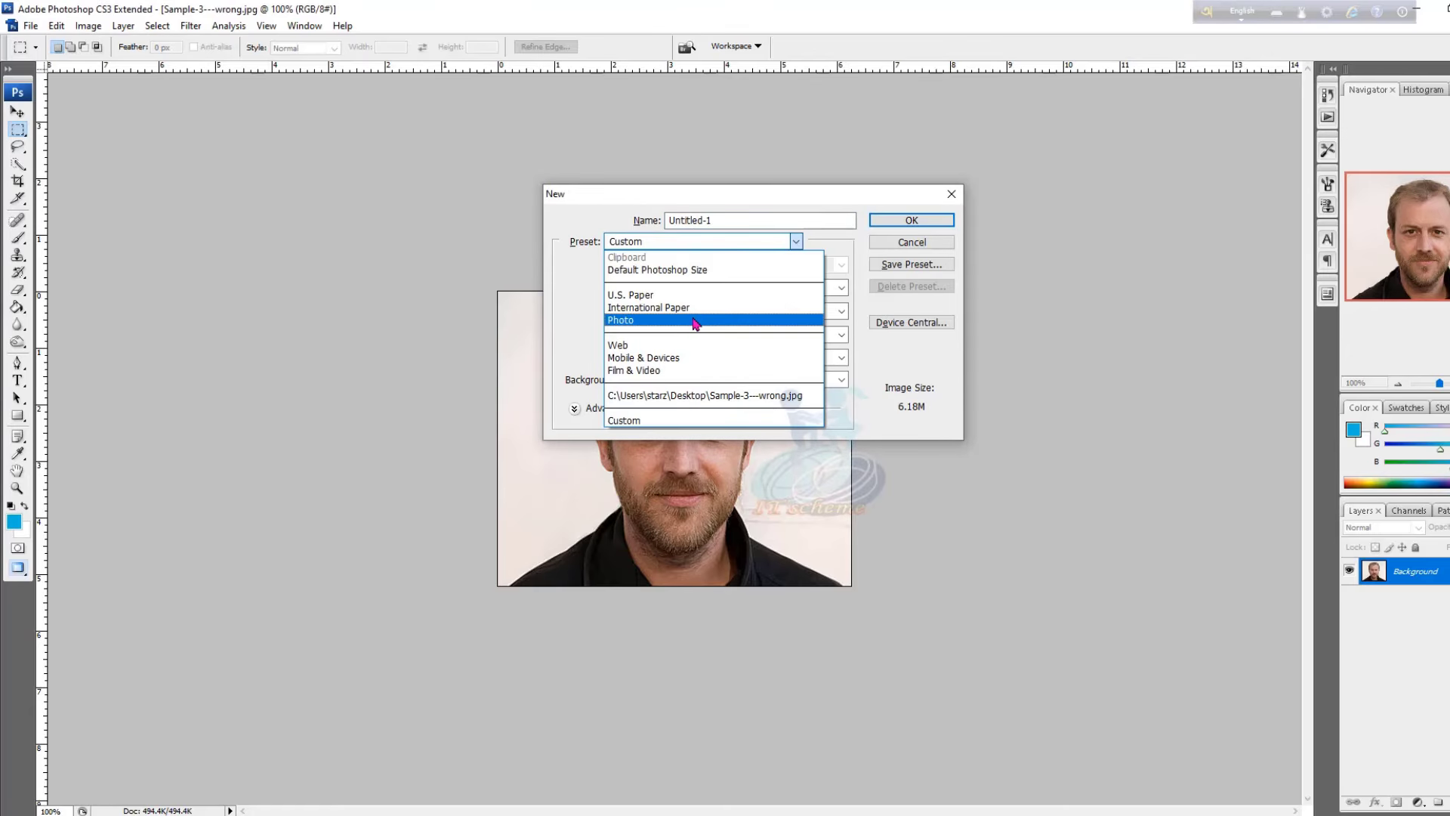
click(679, 321)
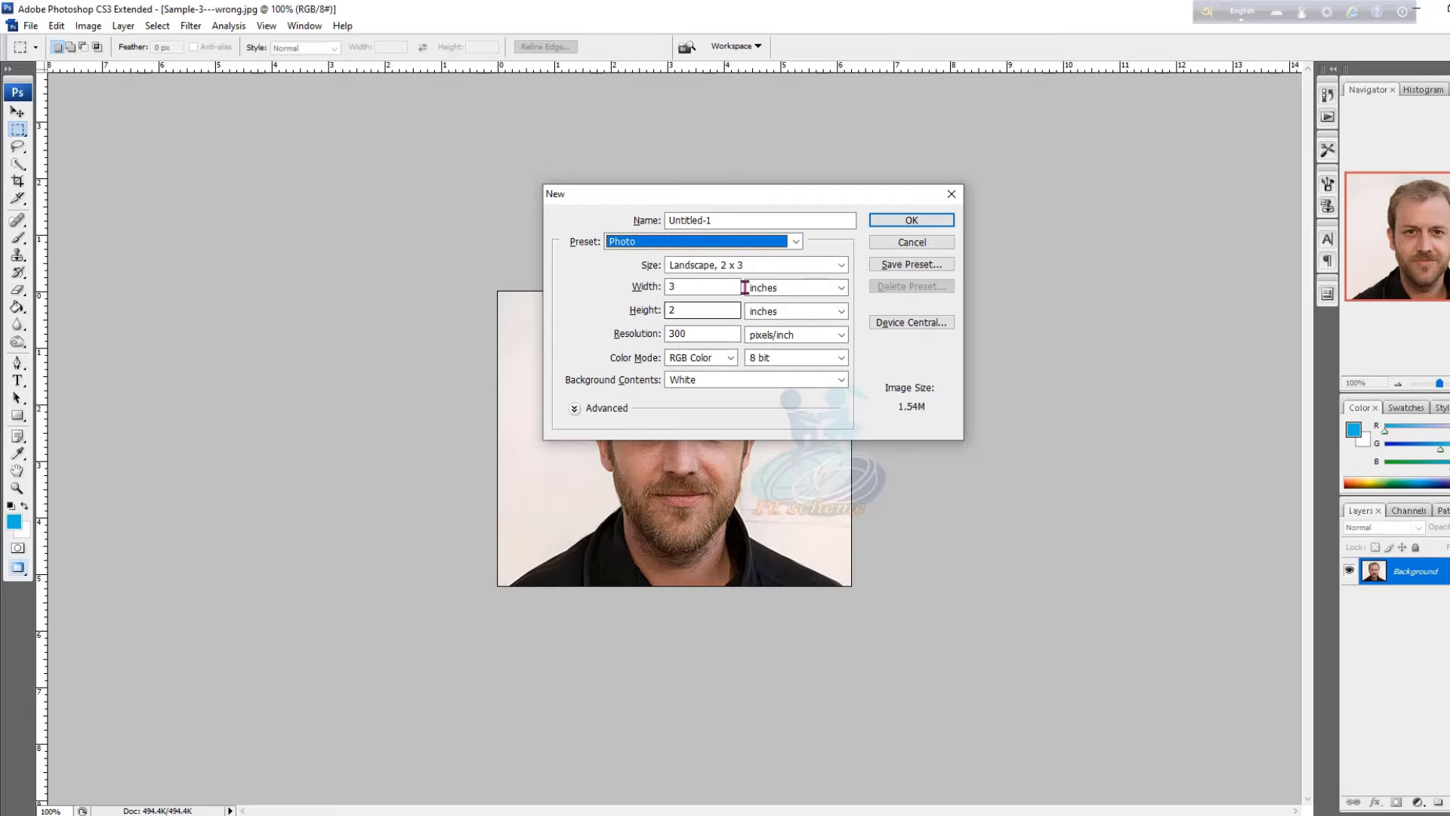
click(831, 270)
click(831, 269)
click(830, 288)
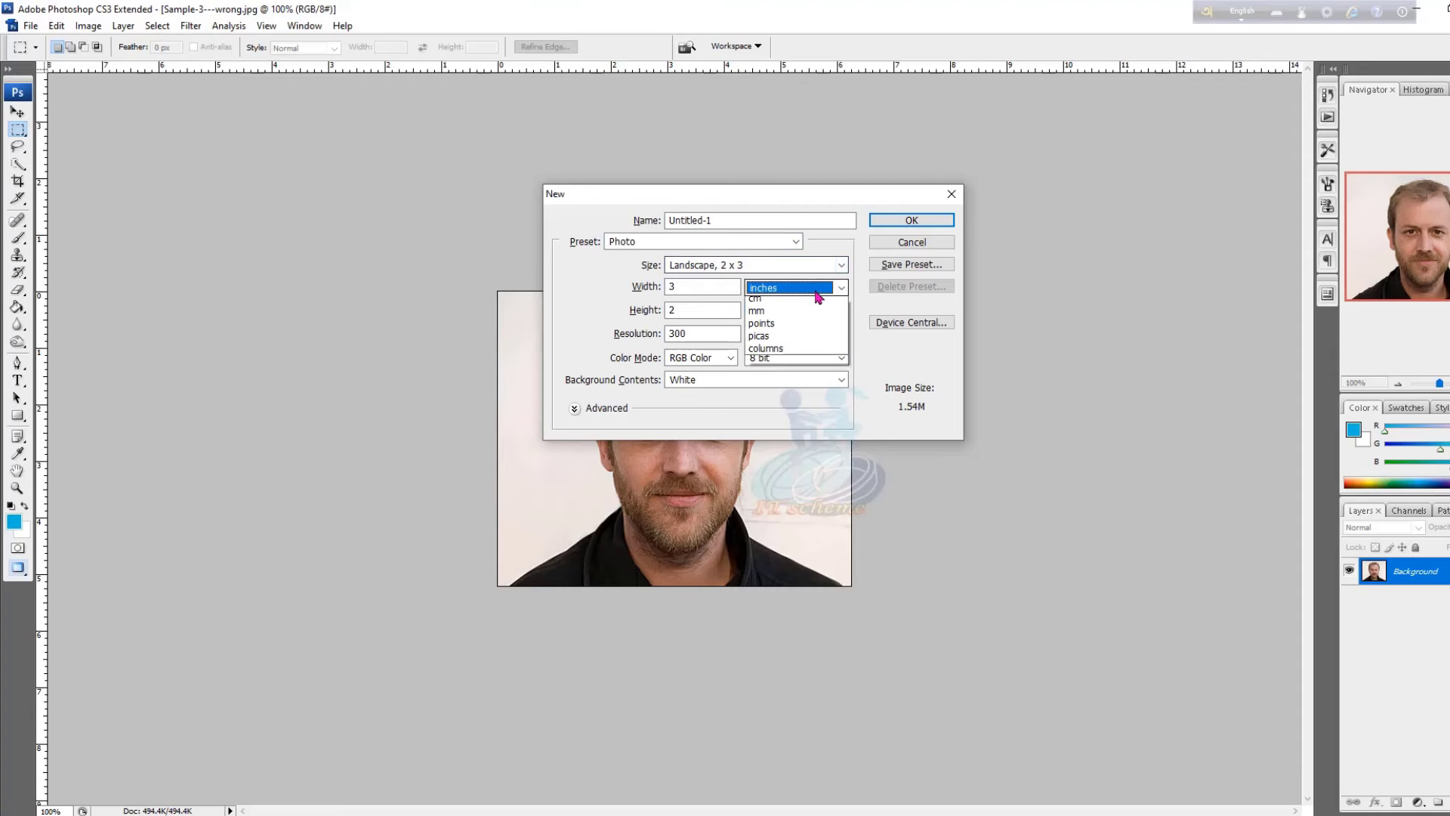
click(791, 331)
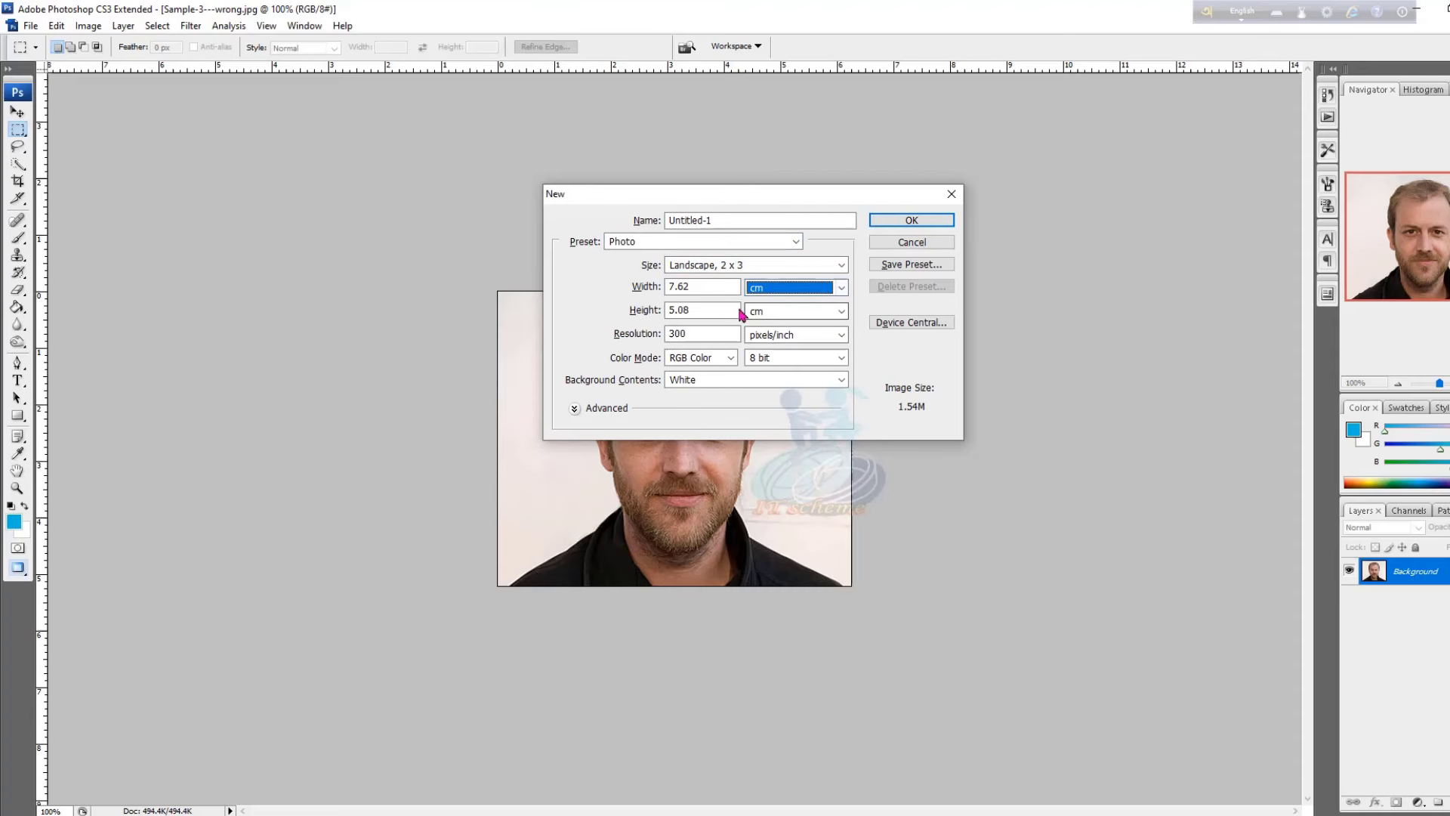
drag(717, 287, 441, 284)
text(3.5)
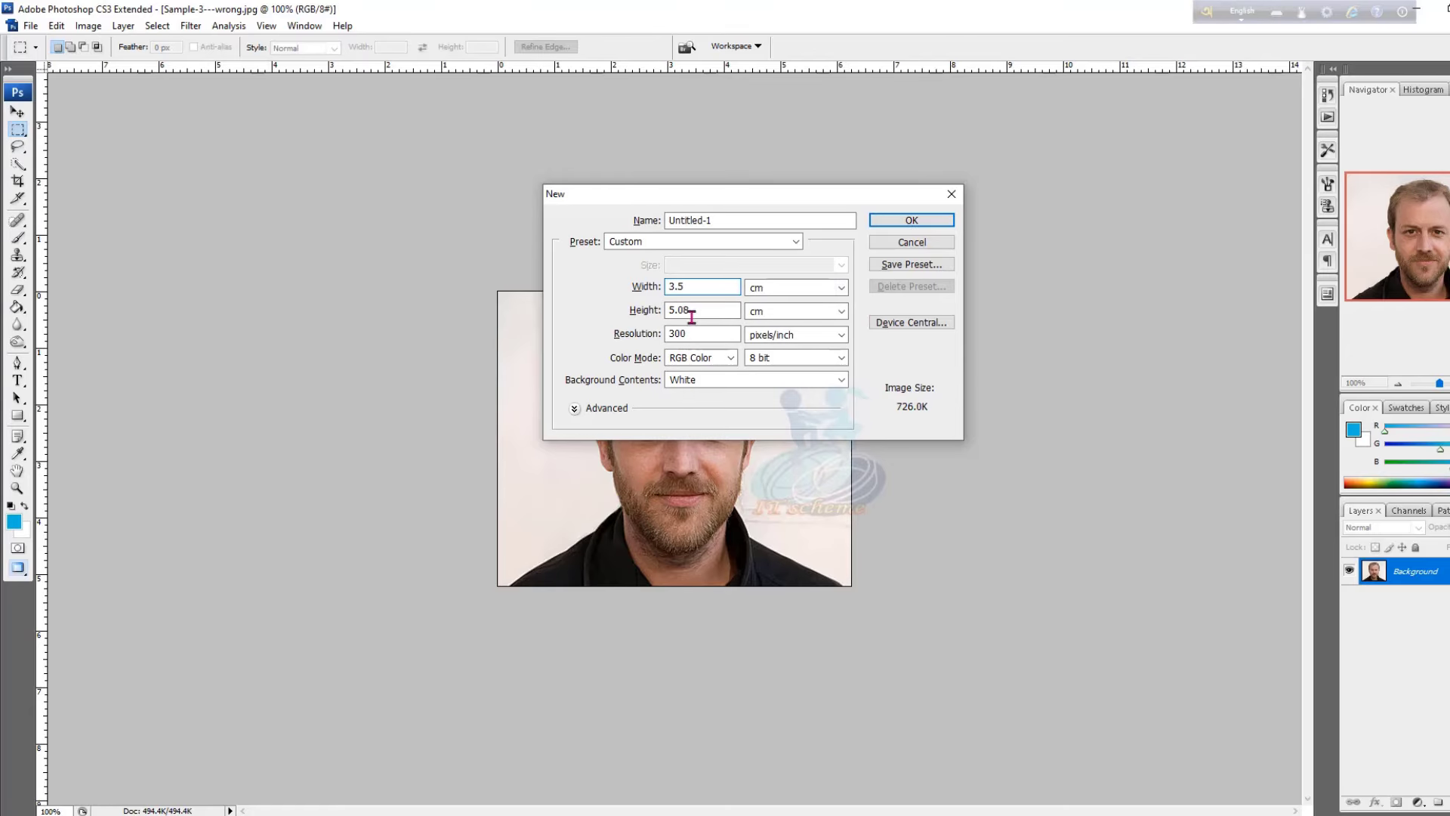
drag(690, 311, 486, 350)
text(4.5)
Step: Create the 3.5 × 4.5 cm document and paste the whole portrait photo into it
click(910, 221)
click(1449, 26)
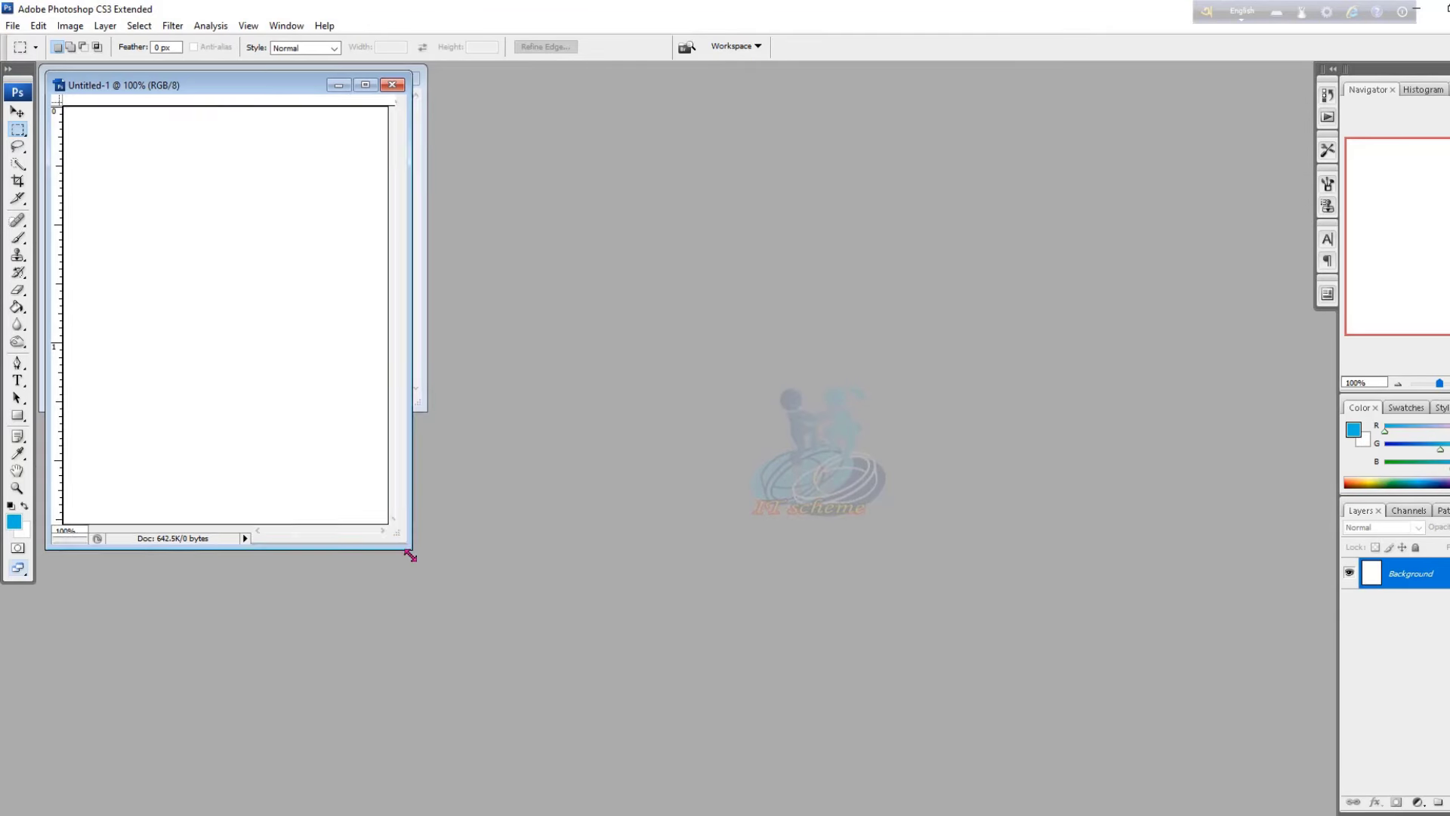
drag(413, 553, 499, 650)
drag(262, 79, 822, 117)
click(301, 149)
key(ctrl+a)
key(ctrl+c)
click(899, 117)
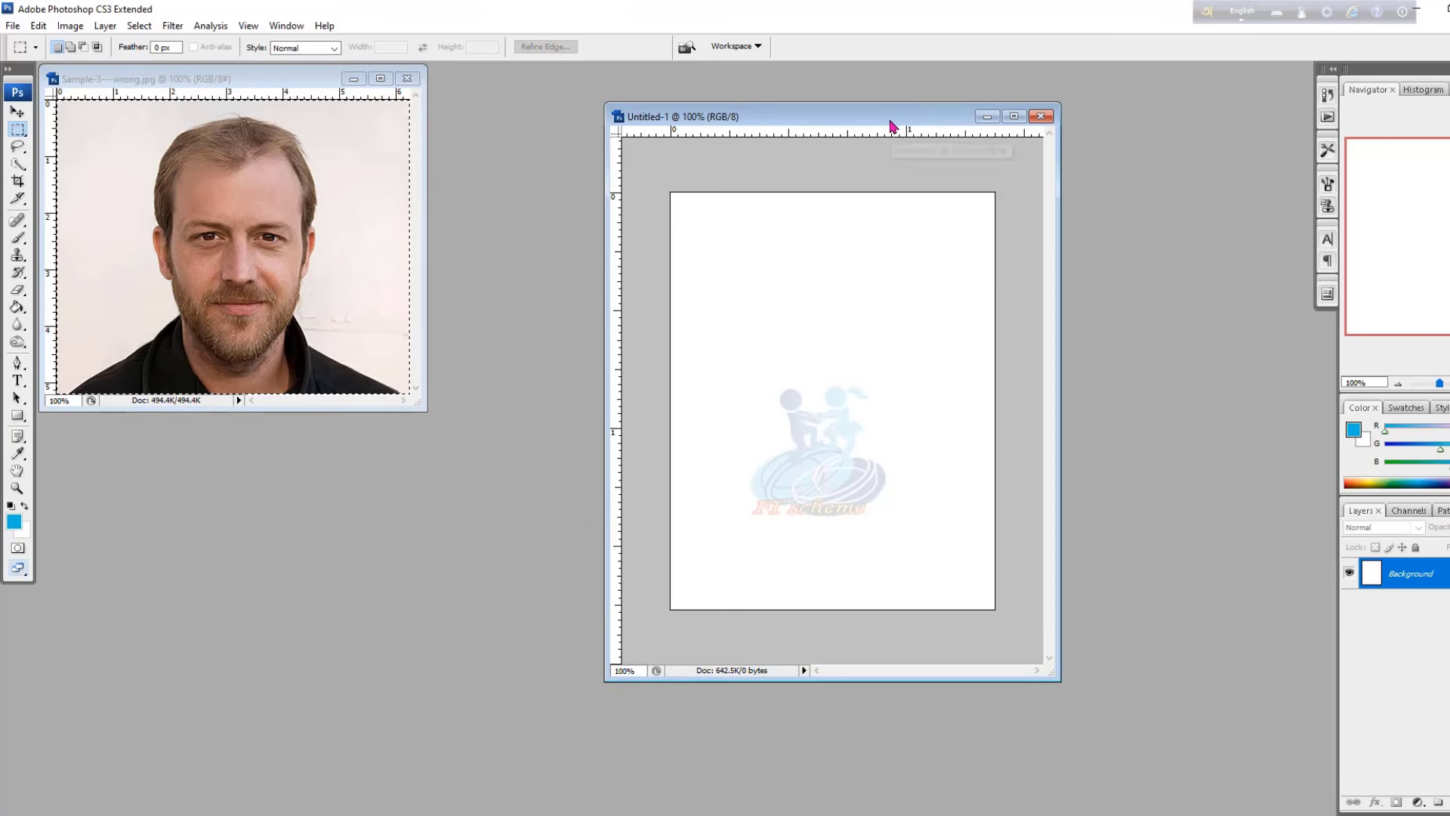
key(ctrl+v)
key(ctrl+minus)
Step: Scale the pasted portrait up, about 143 percent, until it fills the frame
key(ctrl+t)
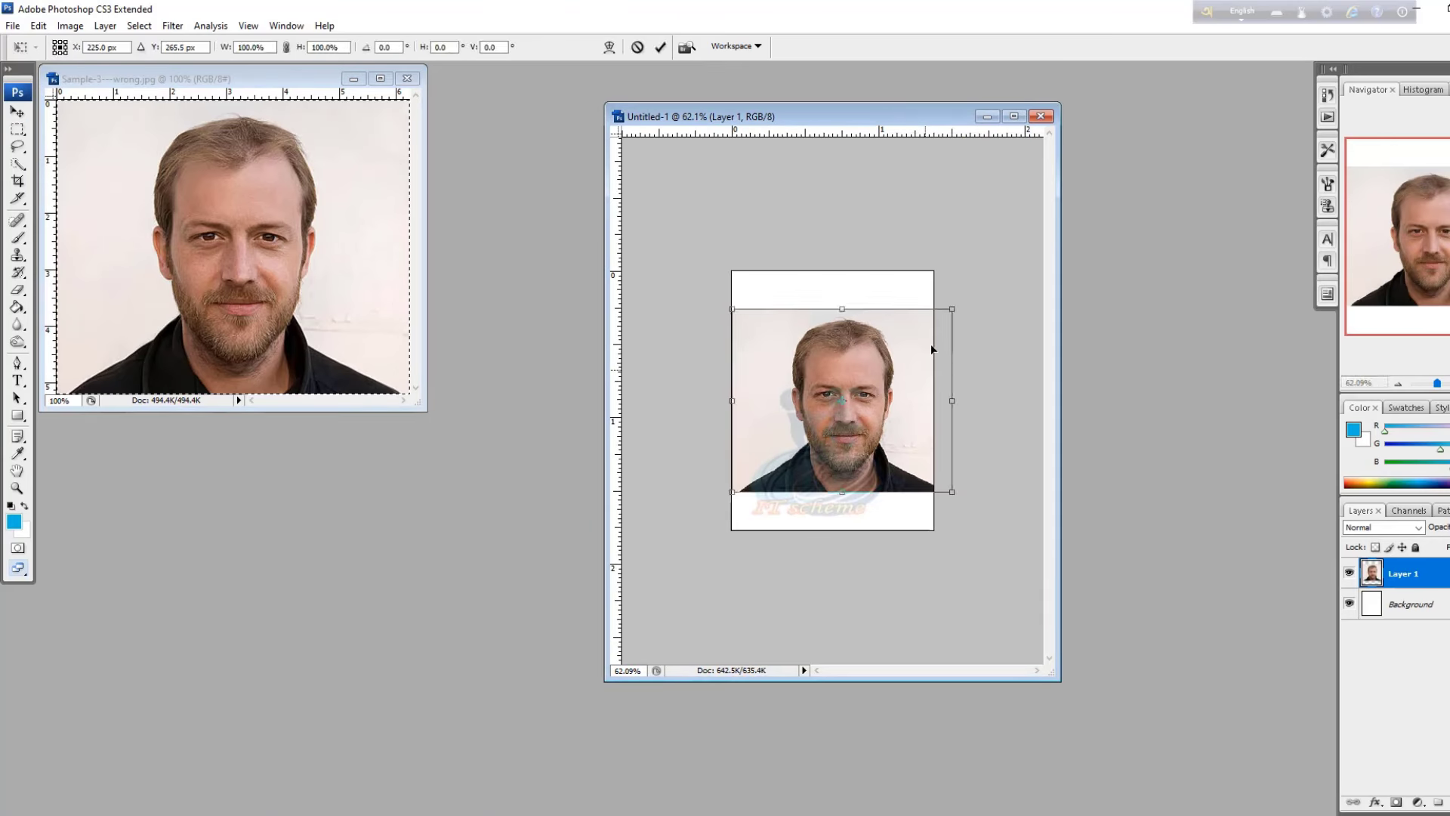
drag(950, 302, 987, 268)
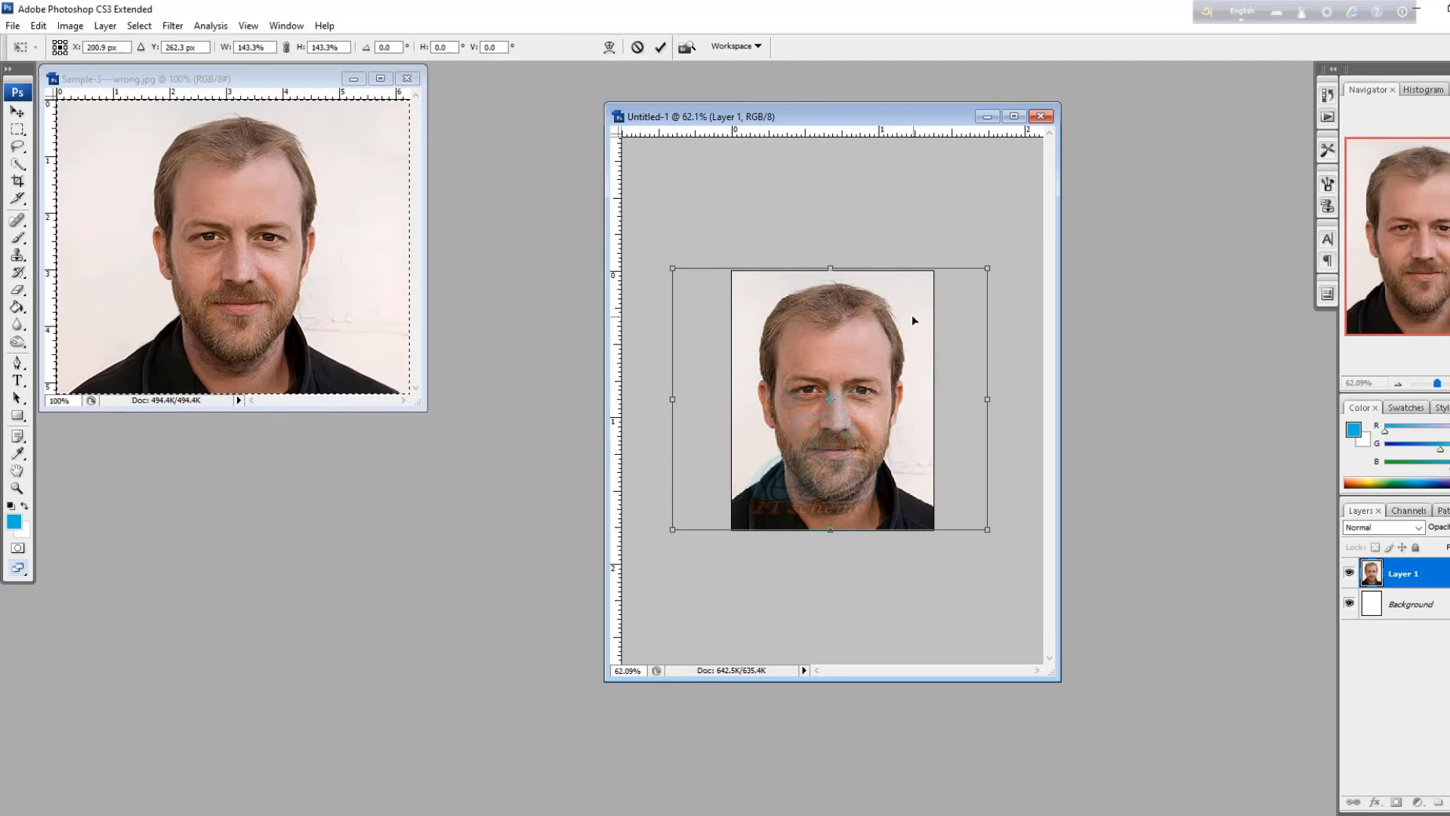
key(Return)
key(ctrl+0)
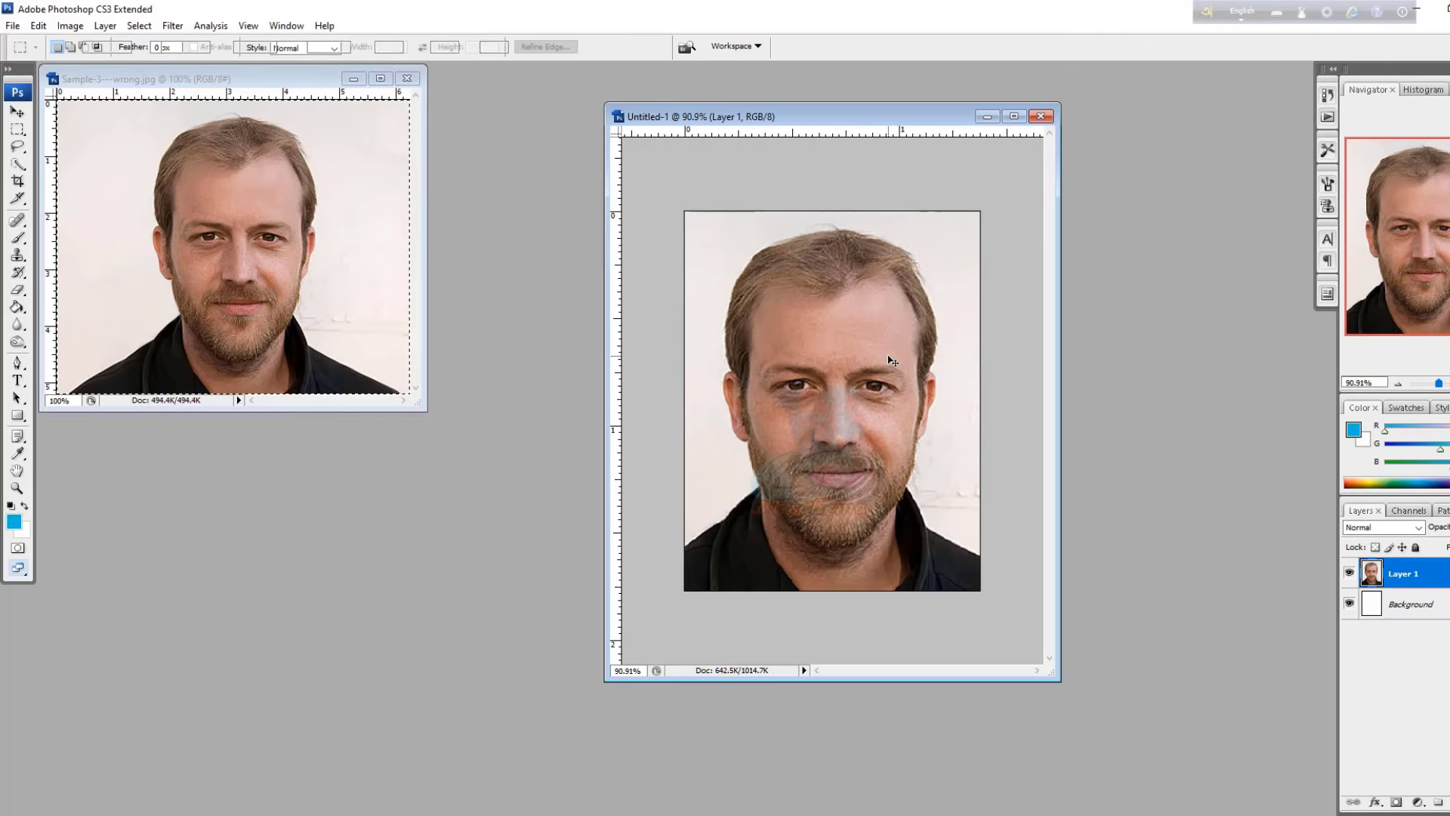
key(ctrl+t)
scroll(889, 361, down, 3)
drag(1005, 255, 1001, 243)
key(Return)
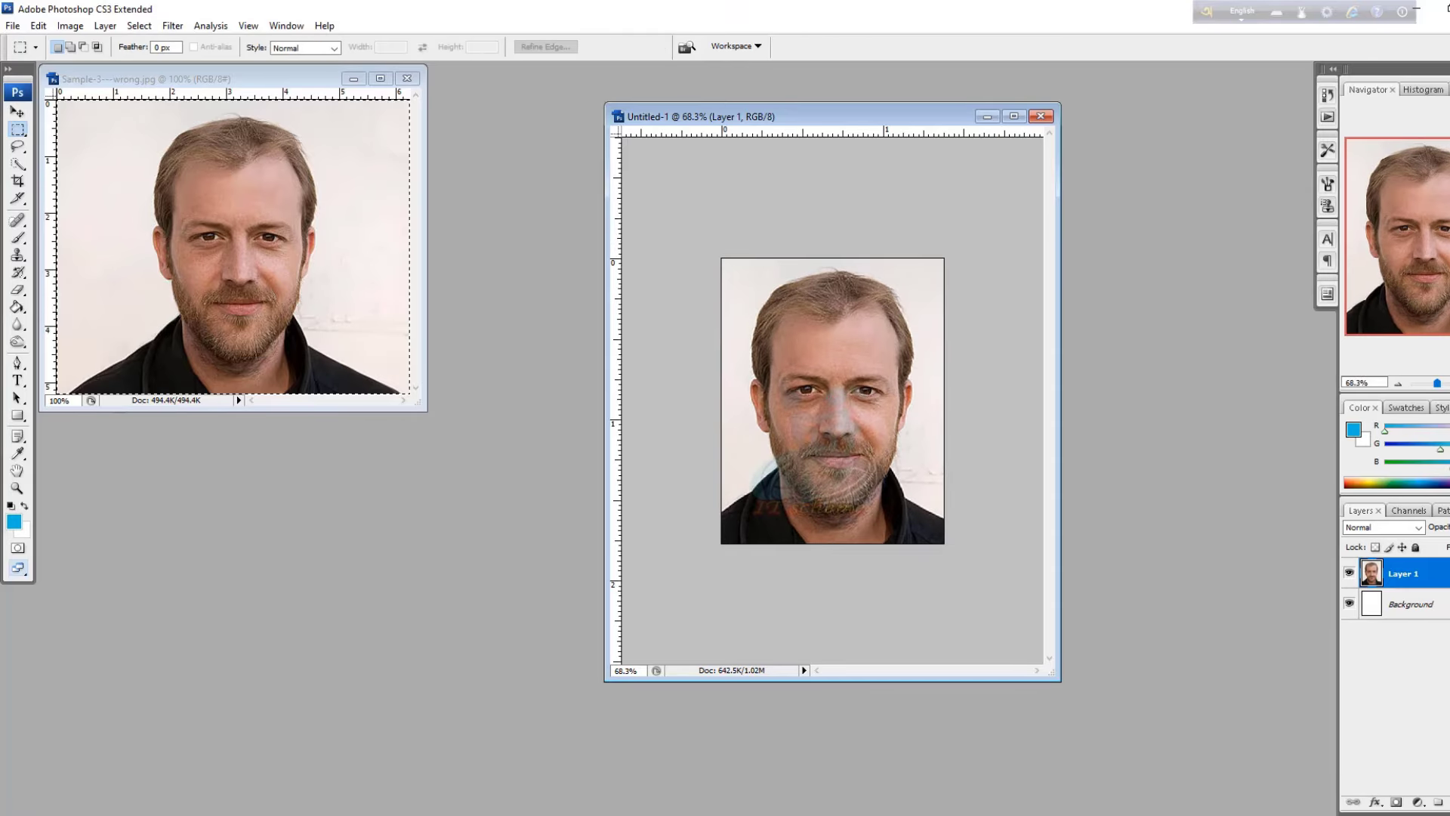
Step: Fill the pinkish photo background with white using the Paint Bucket
click(17, 307)
click(14, 521)
drag(1102, 347, 855, 147)
click(1410, 312)
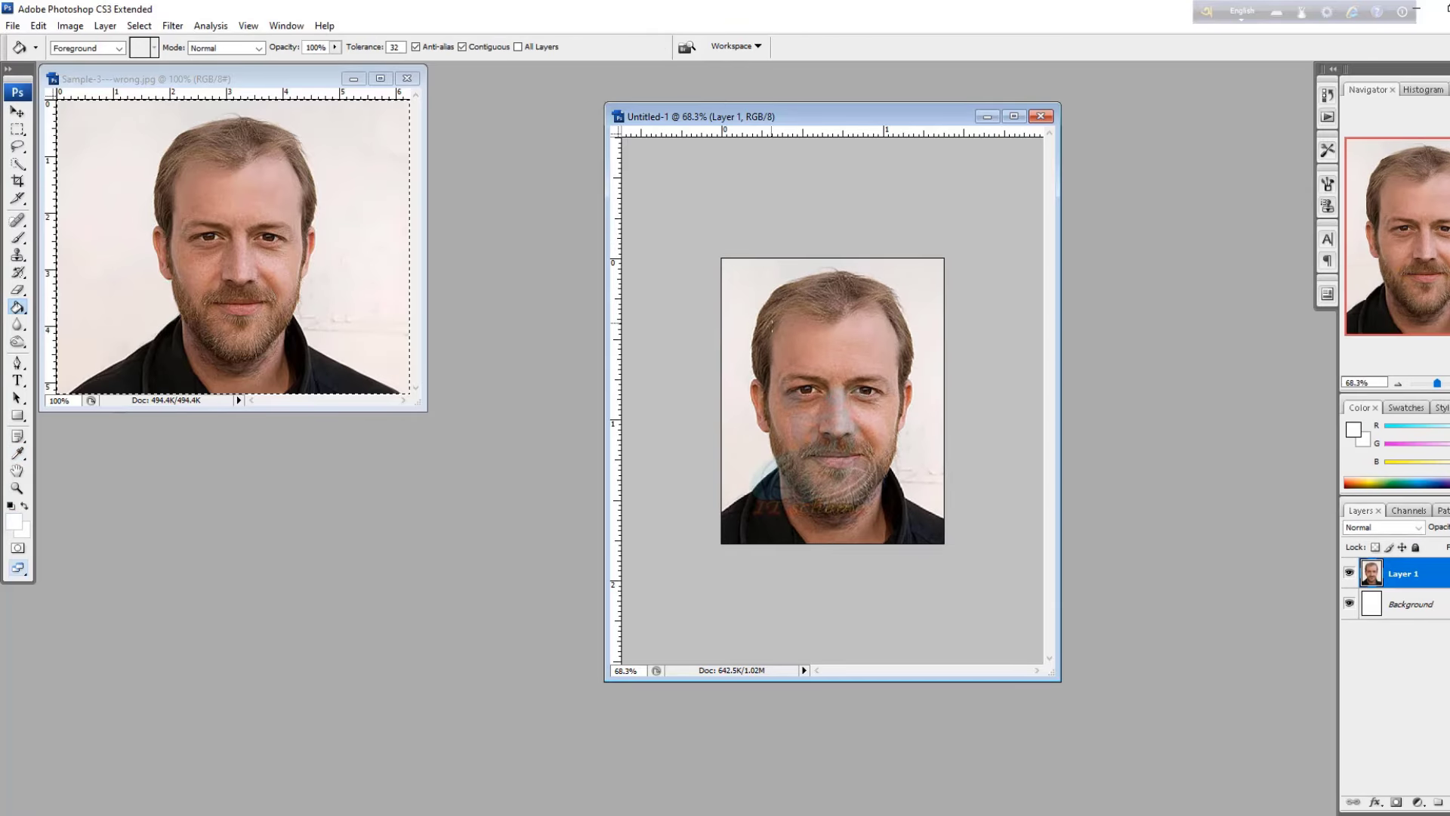
click(734, 280)
scroll(728, 372, up, 1)
Step: Save the passport photo as a JPEG named 'demo' on the Desktop
click(13, 26)
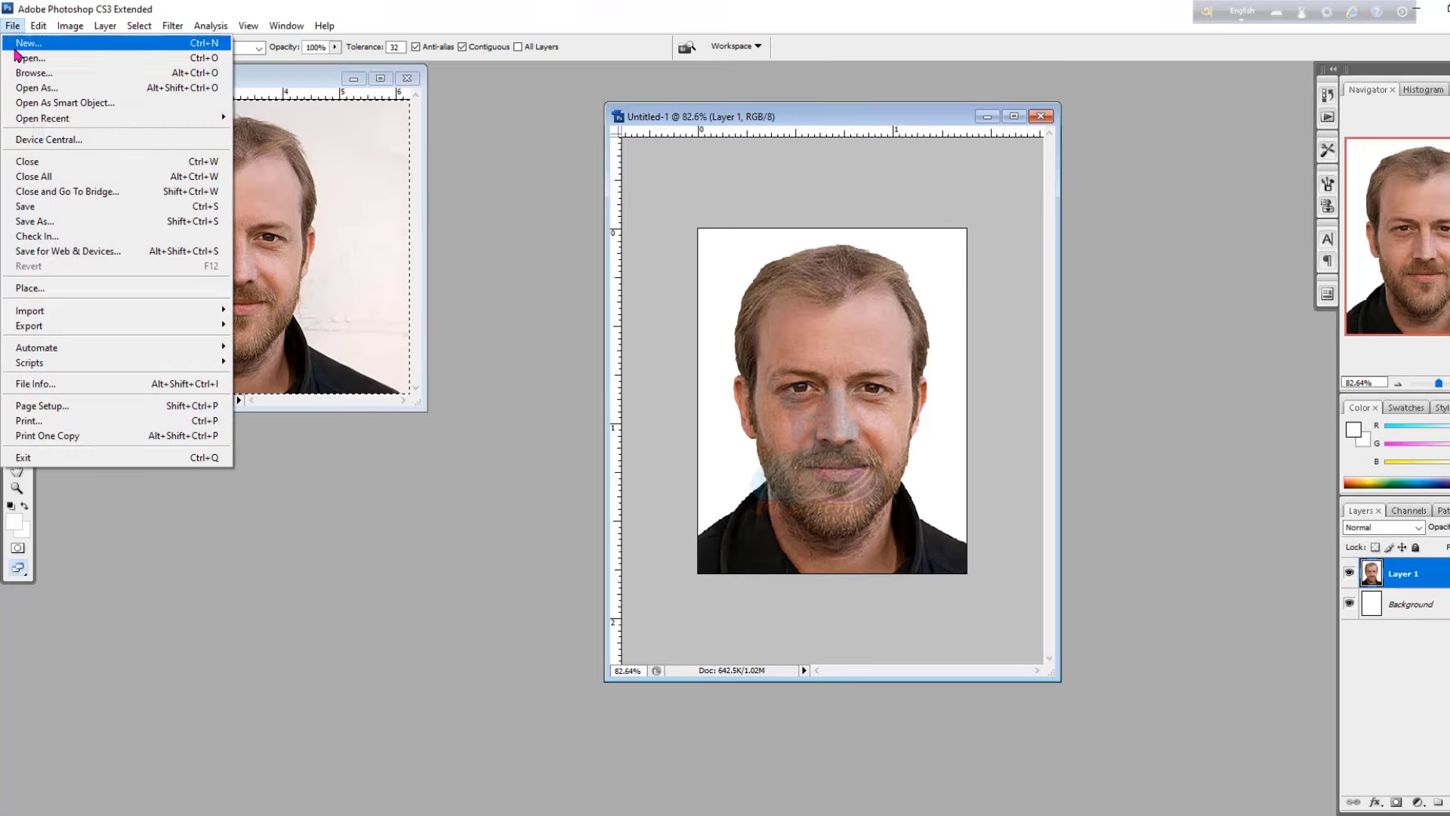
click(36, 222)
click(249, 601)
click(241, 699)
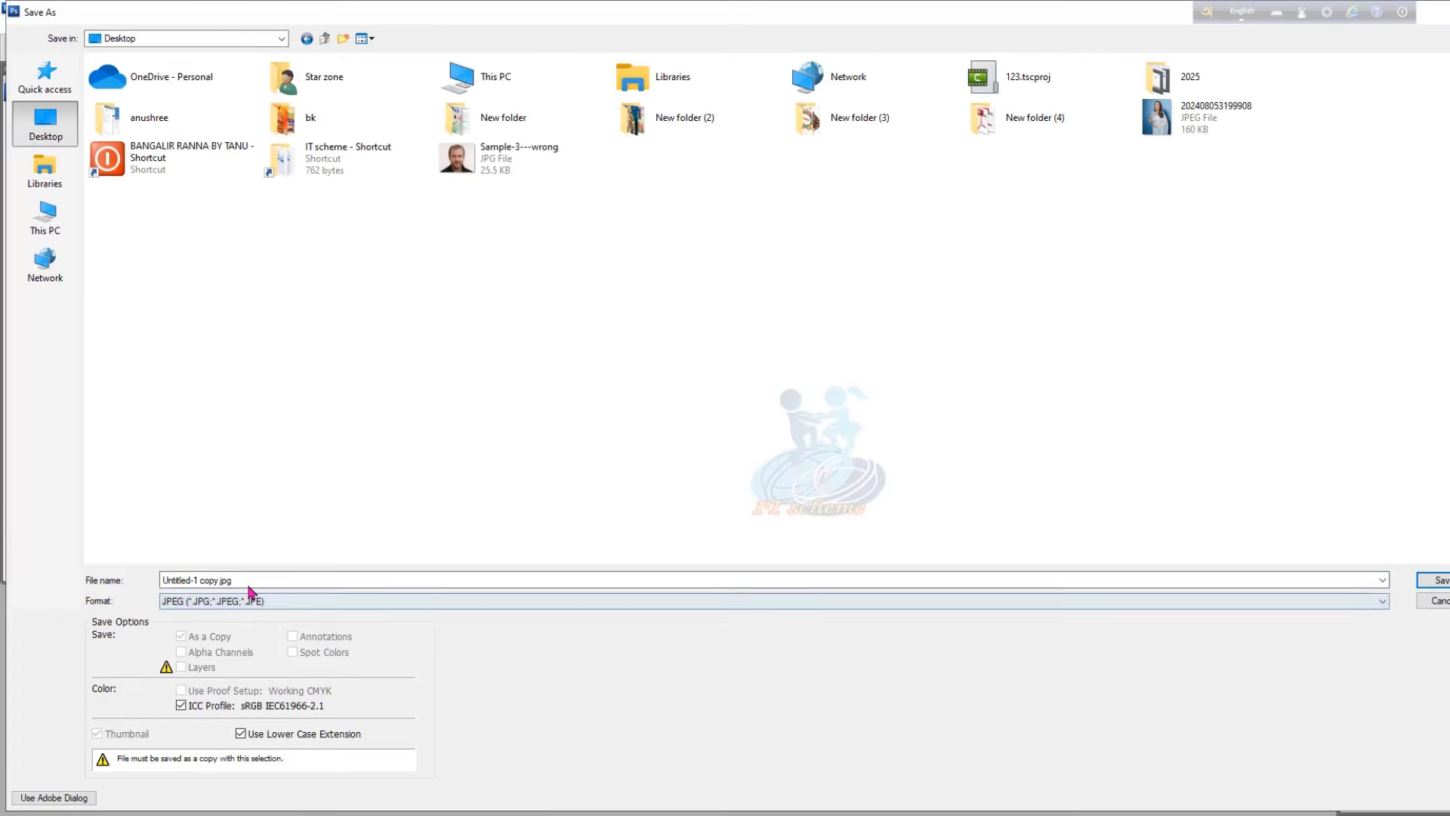
drag(248, 581, 160, 581)
text(demo)
key(Return)
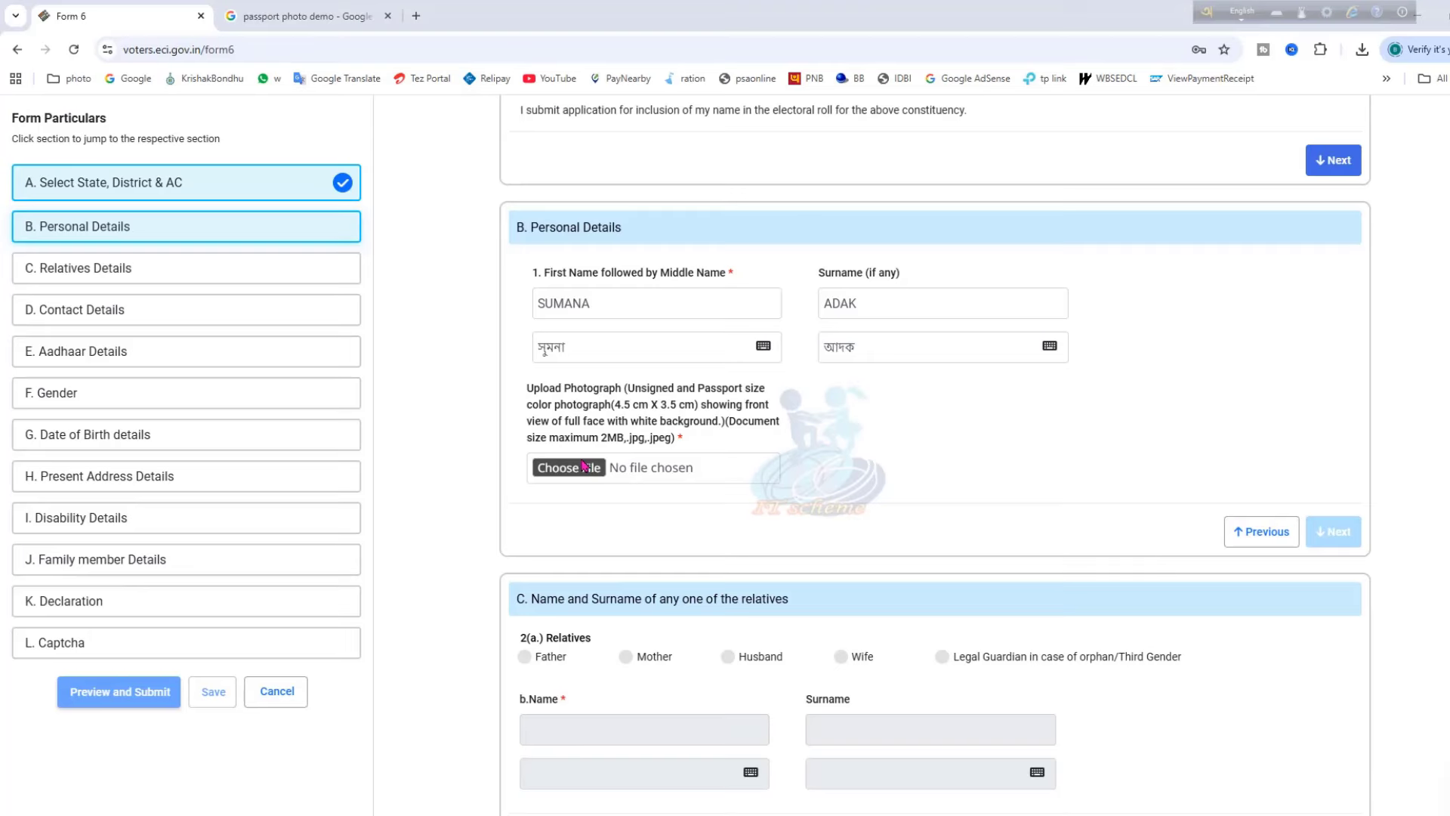
Step: Upload phot.jpg as the photograph and proceed from Personal Details to Relatives Details
click(585, 466)
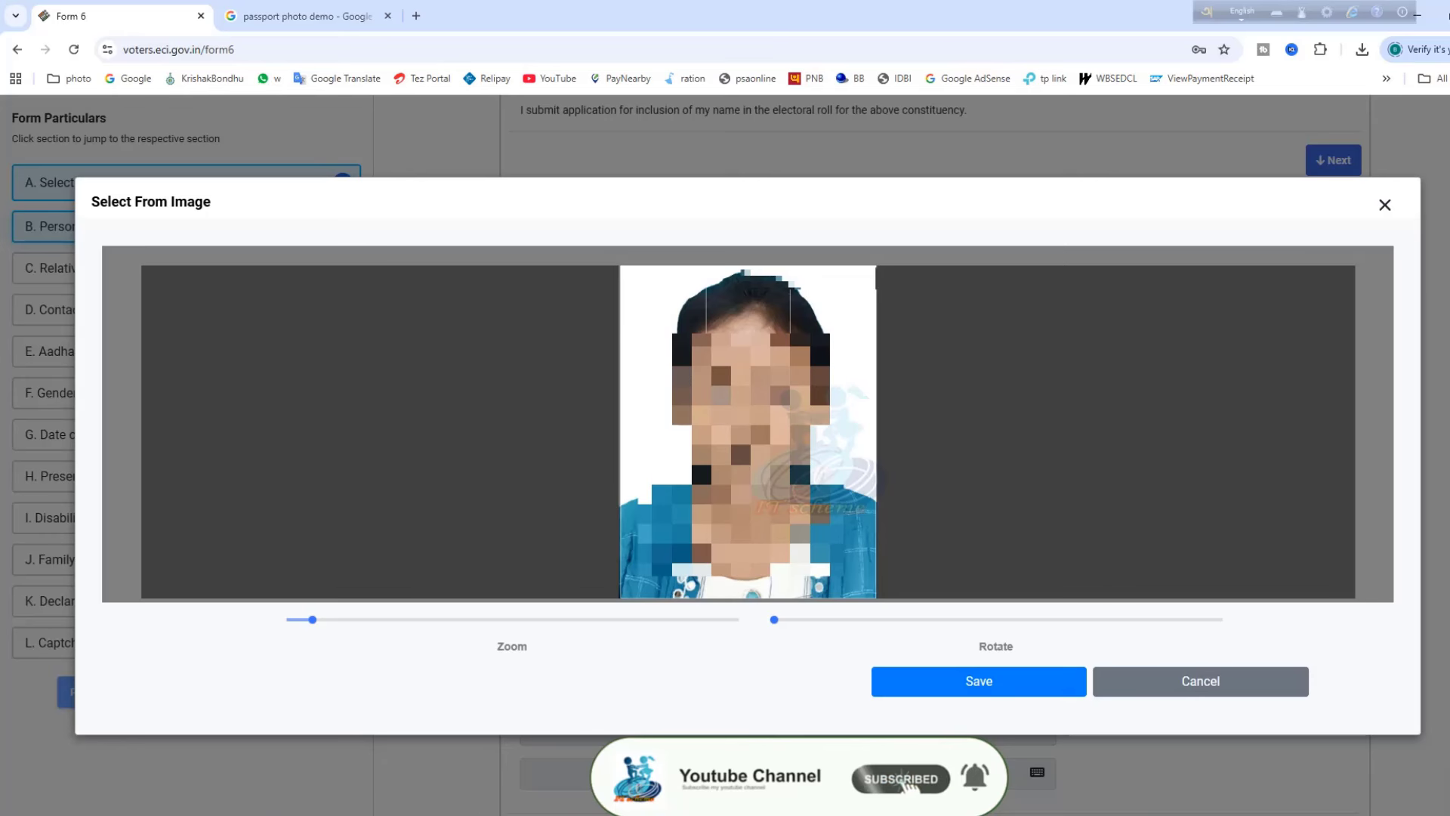
click(994, 686)
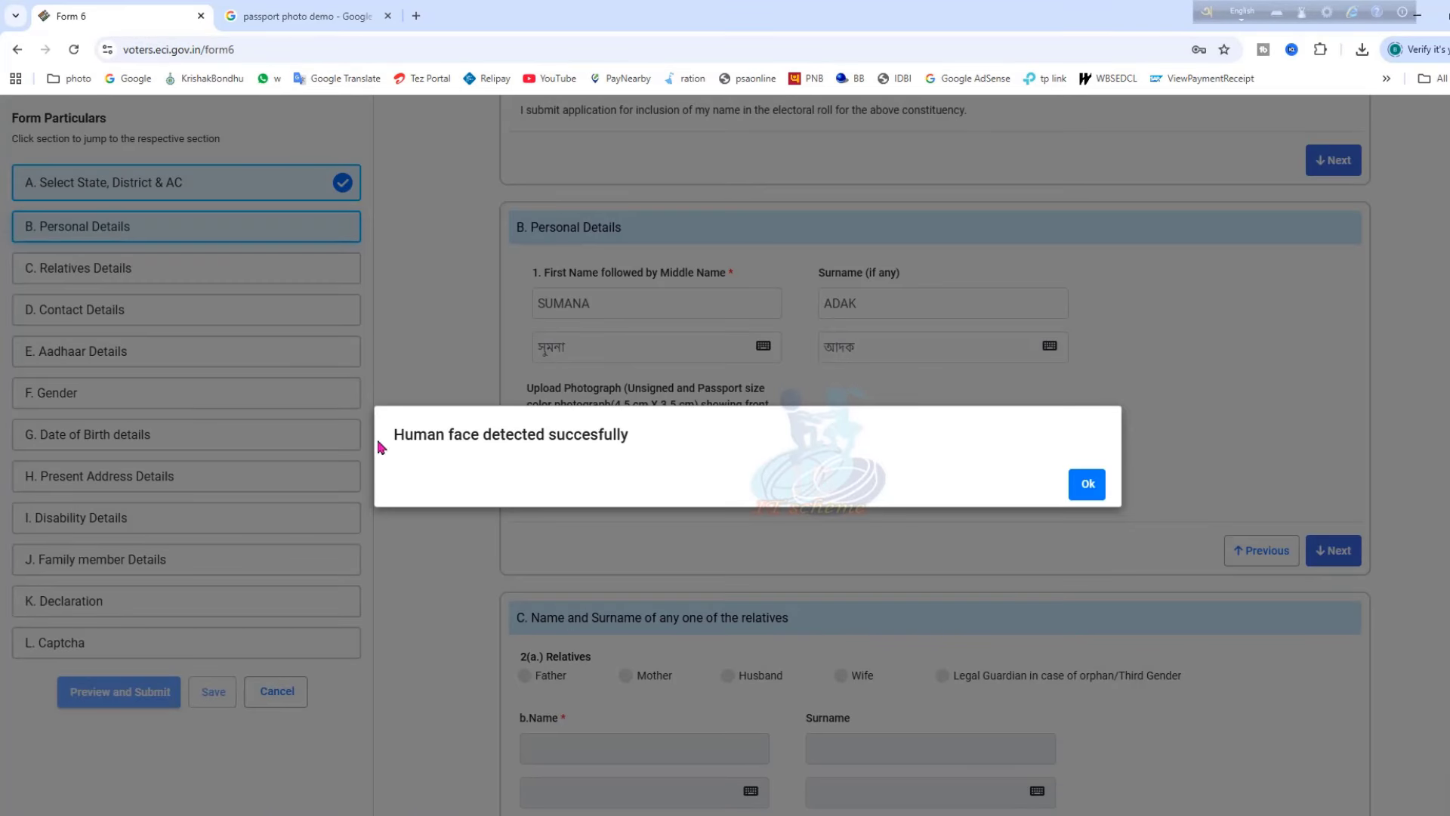
drag(618, 436, 391, 436)
click(1087, 486)
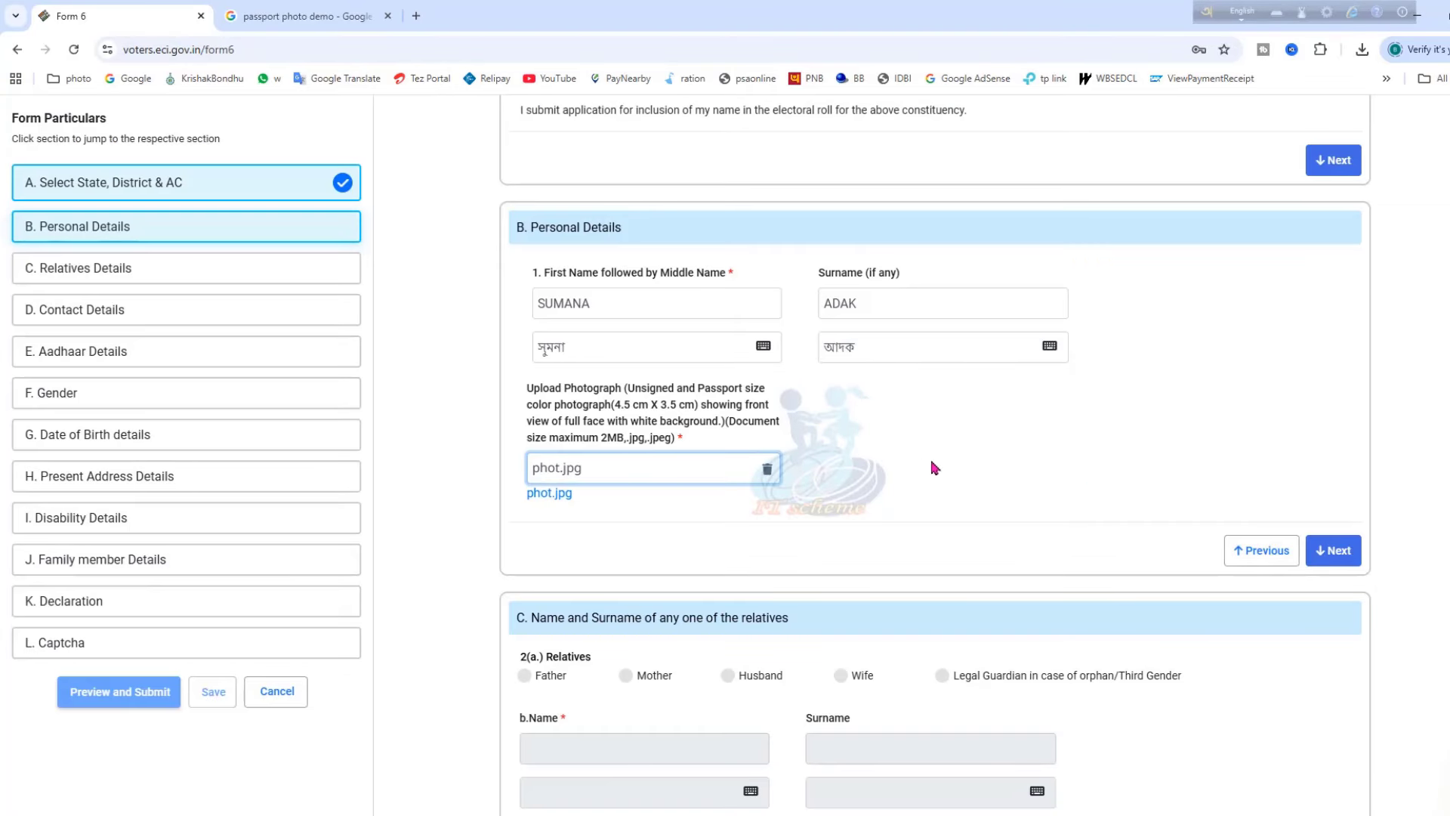
click(1340, 550)
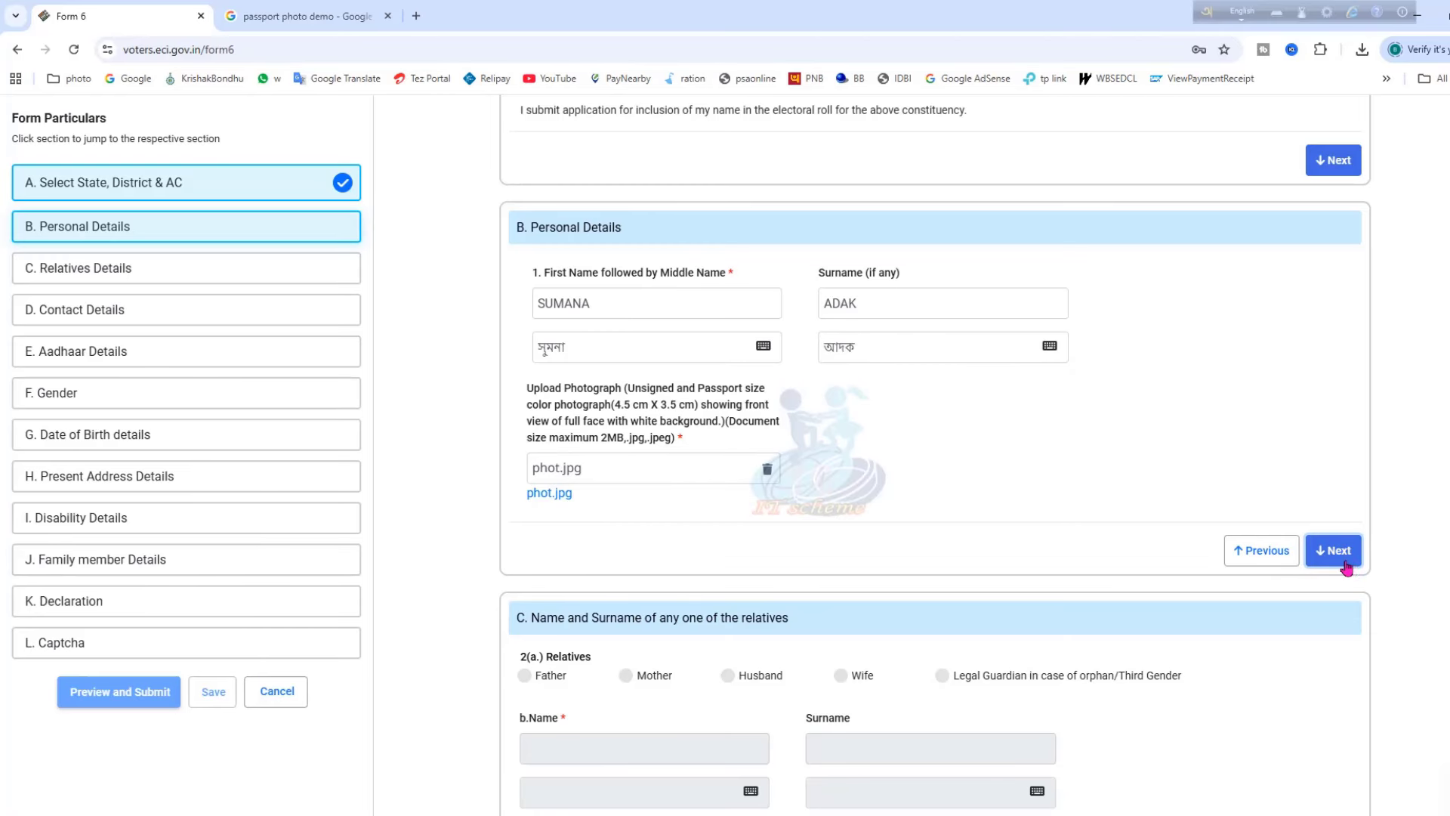
click(1340, 552)
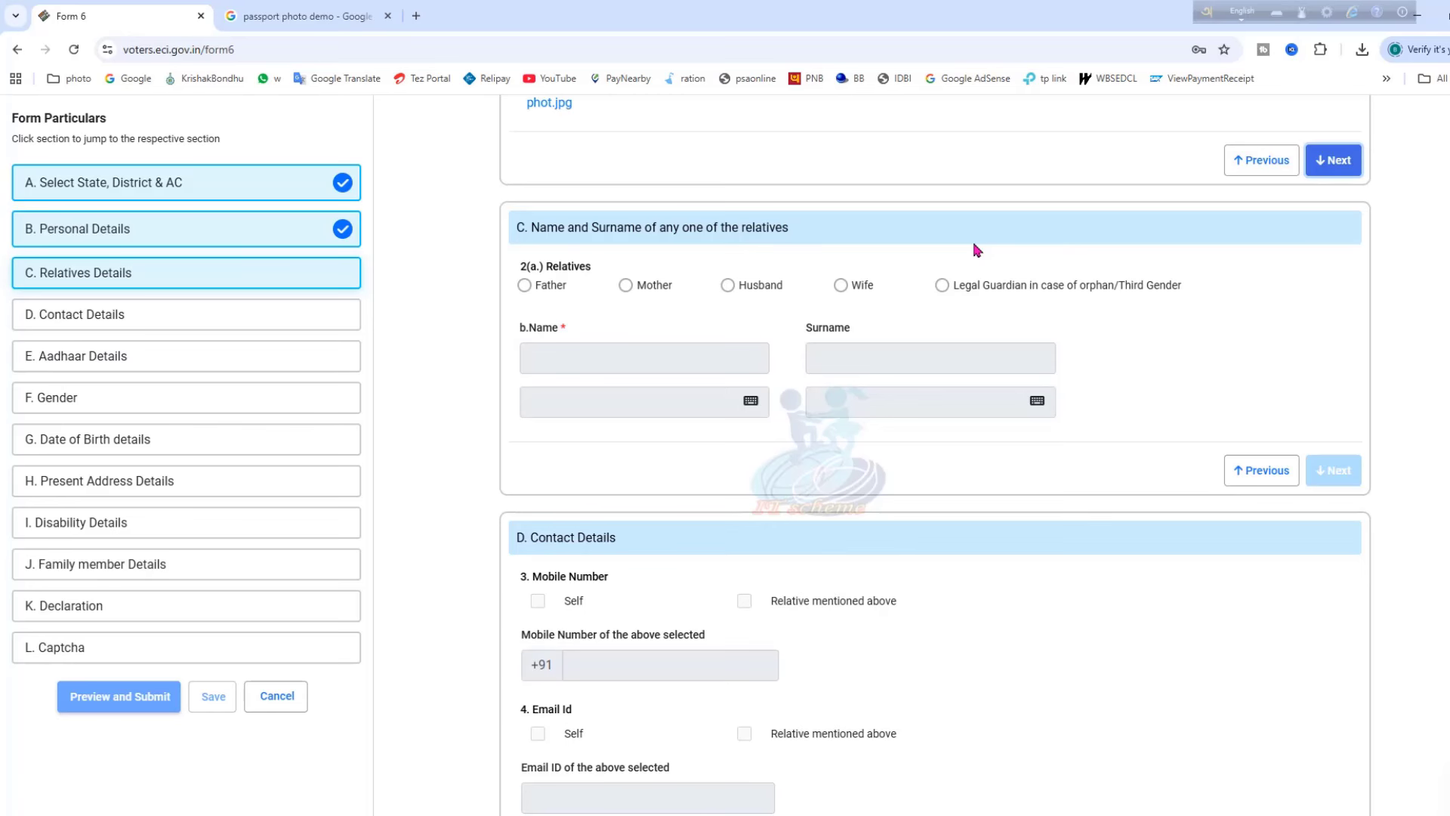
Step: Choose Father as the relative and enter his first name in English and Bengali
click(524, 285)
click(642, 351)
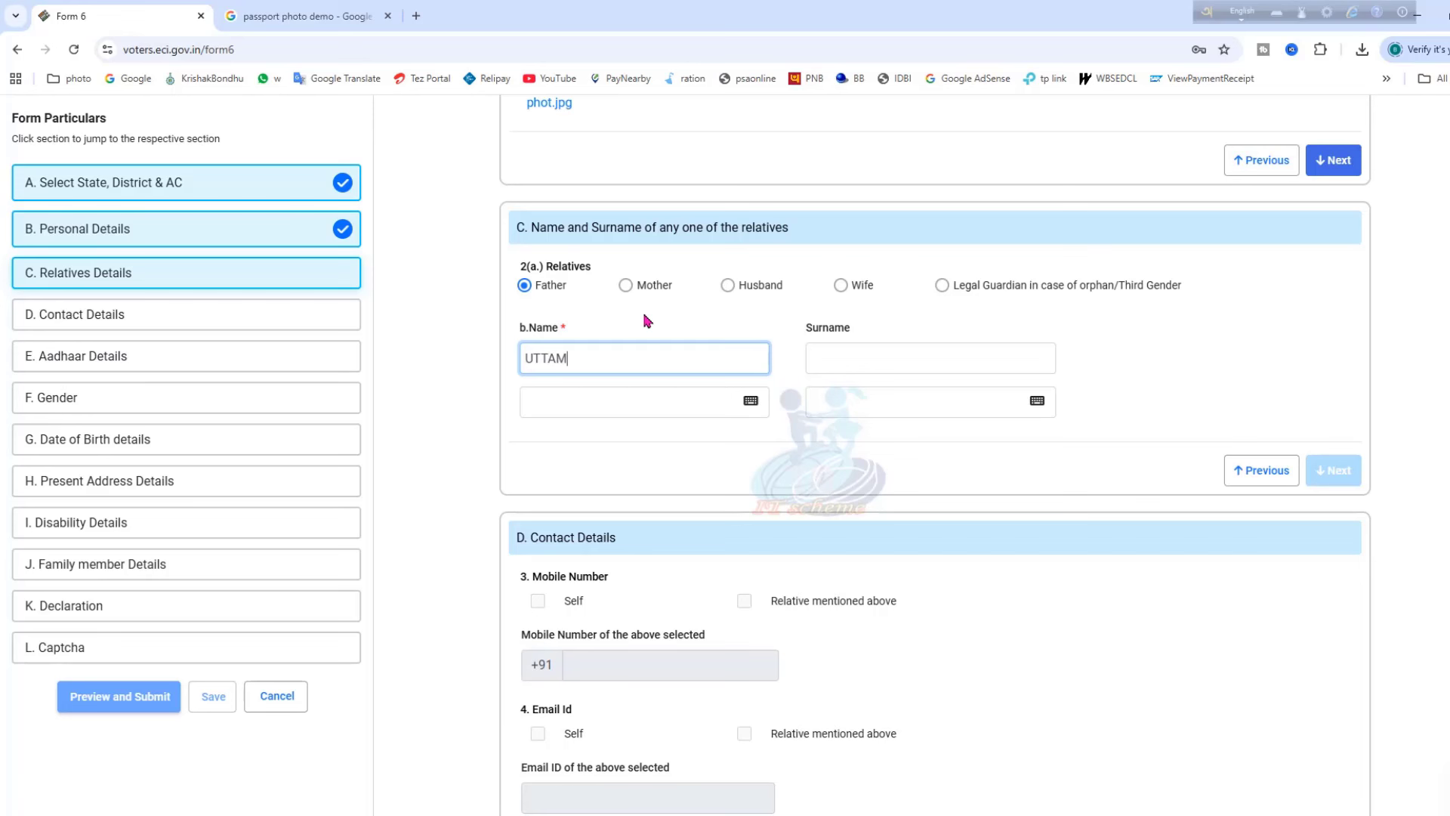
key(Tab)
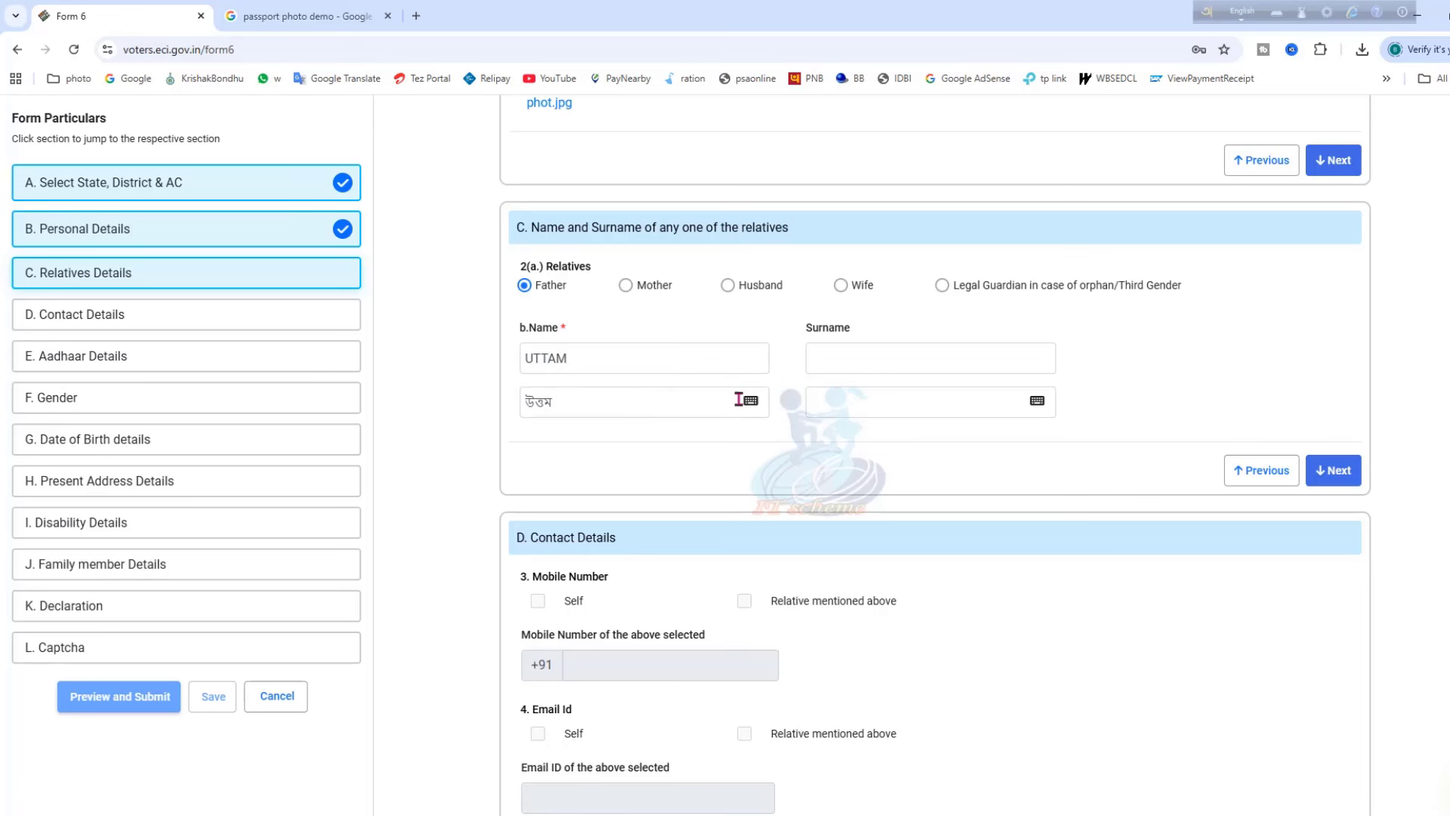
click(751, 400)
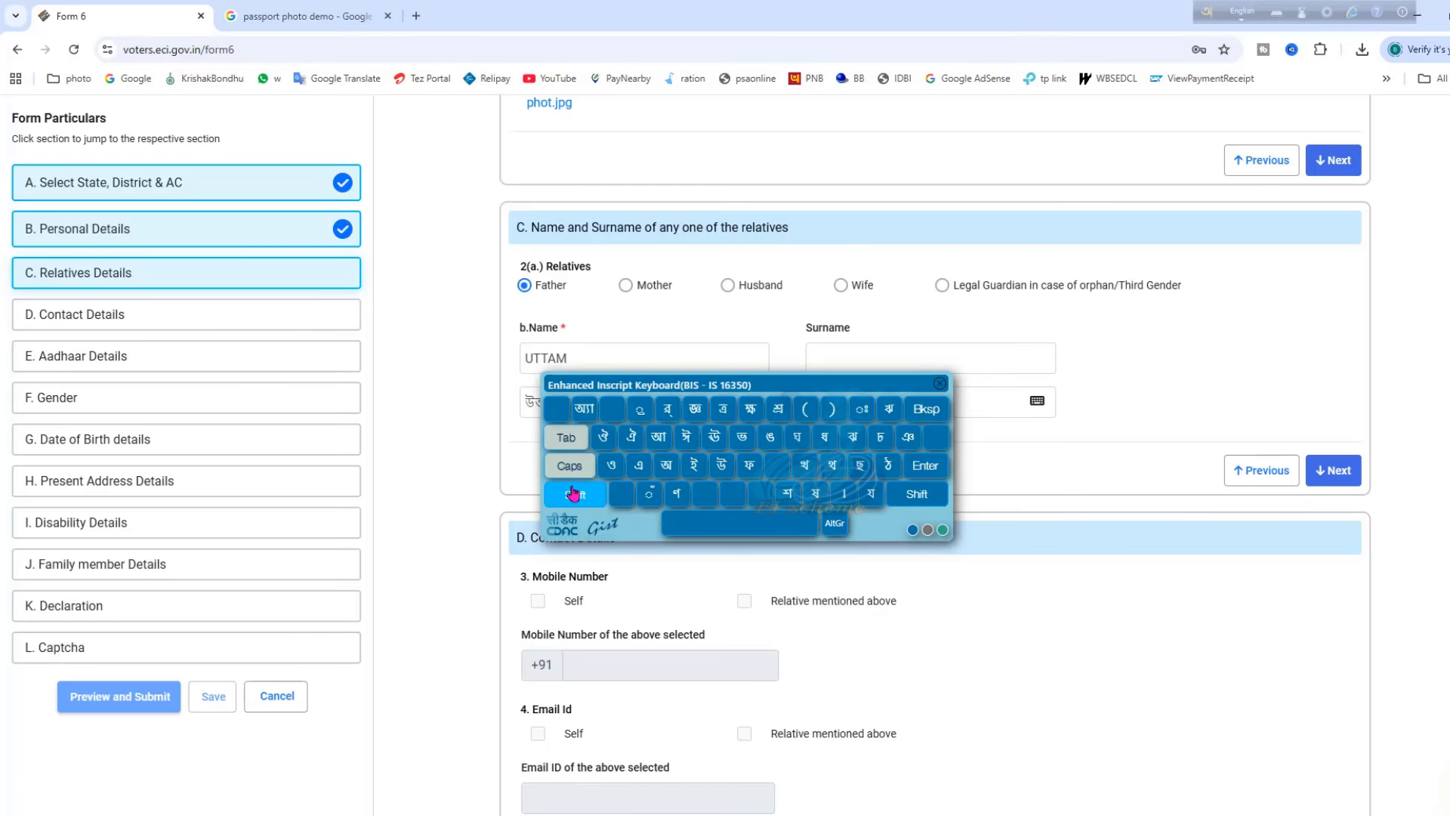
Step: Enter the father's surname in English and Bengali, then continue to Contact Details
click(907, 362)
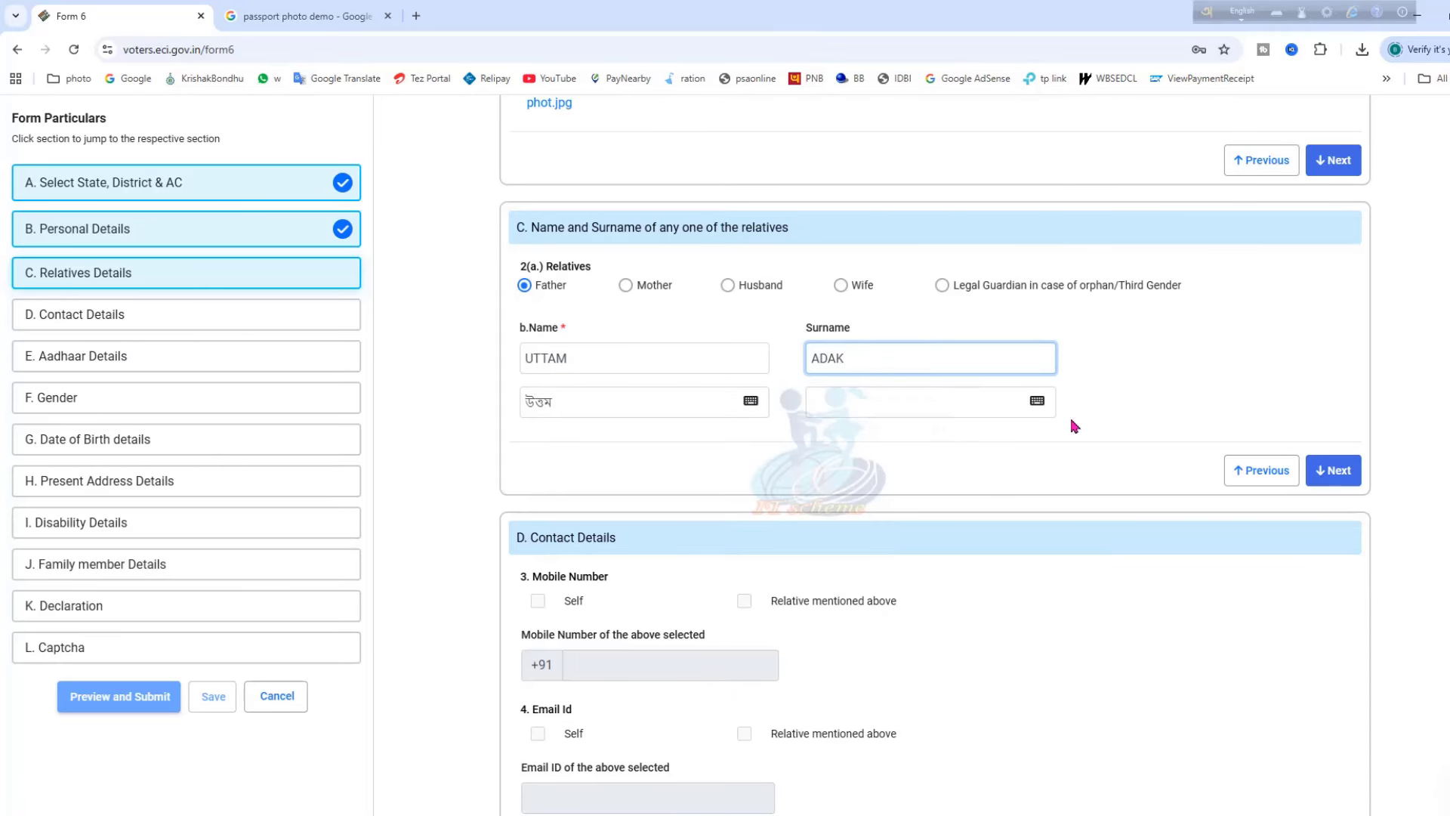
key(Tab)
click(1040, 403)
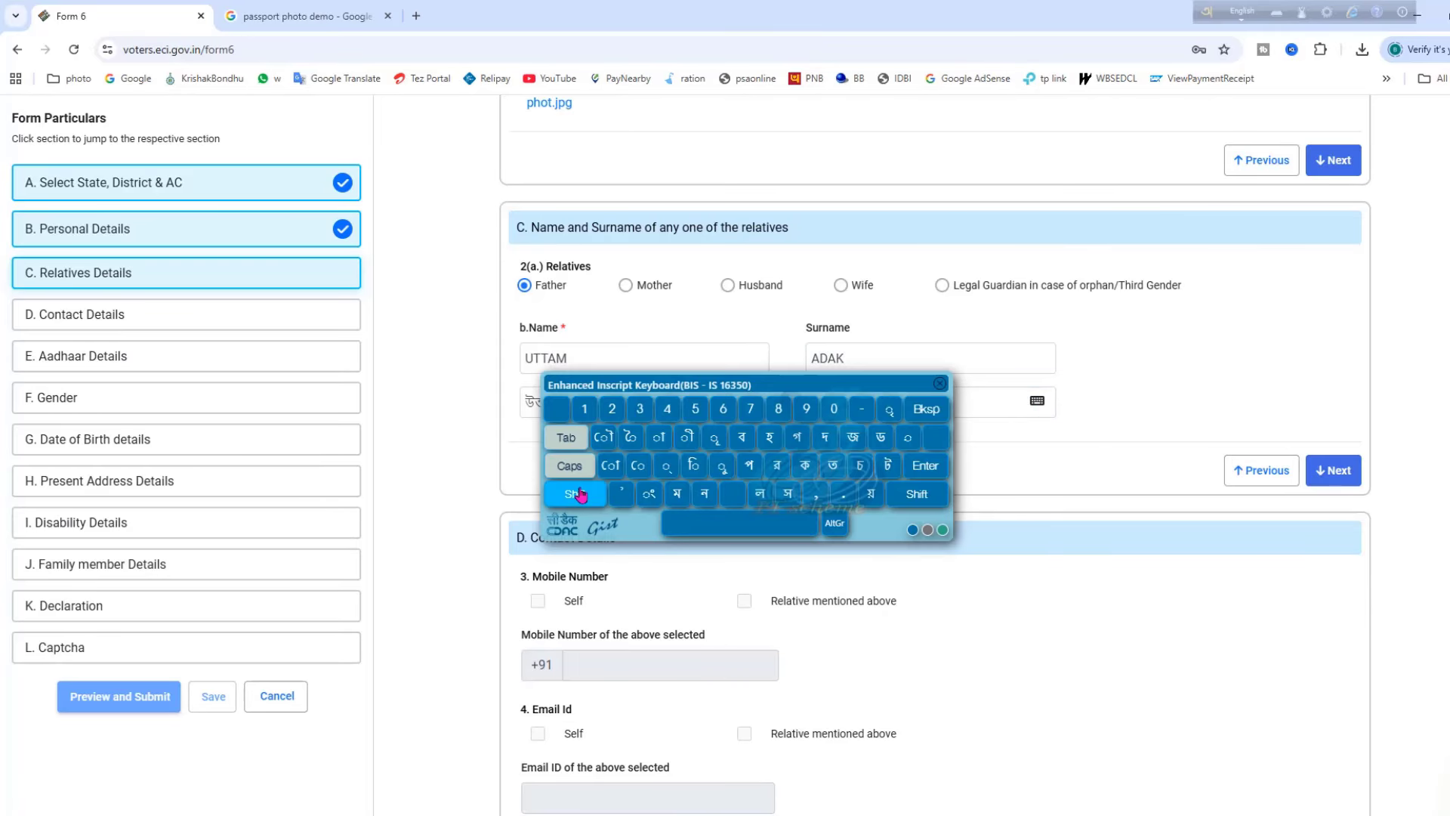
click(1335, 362)
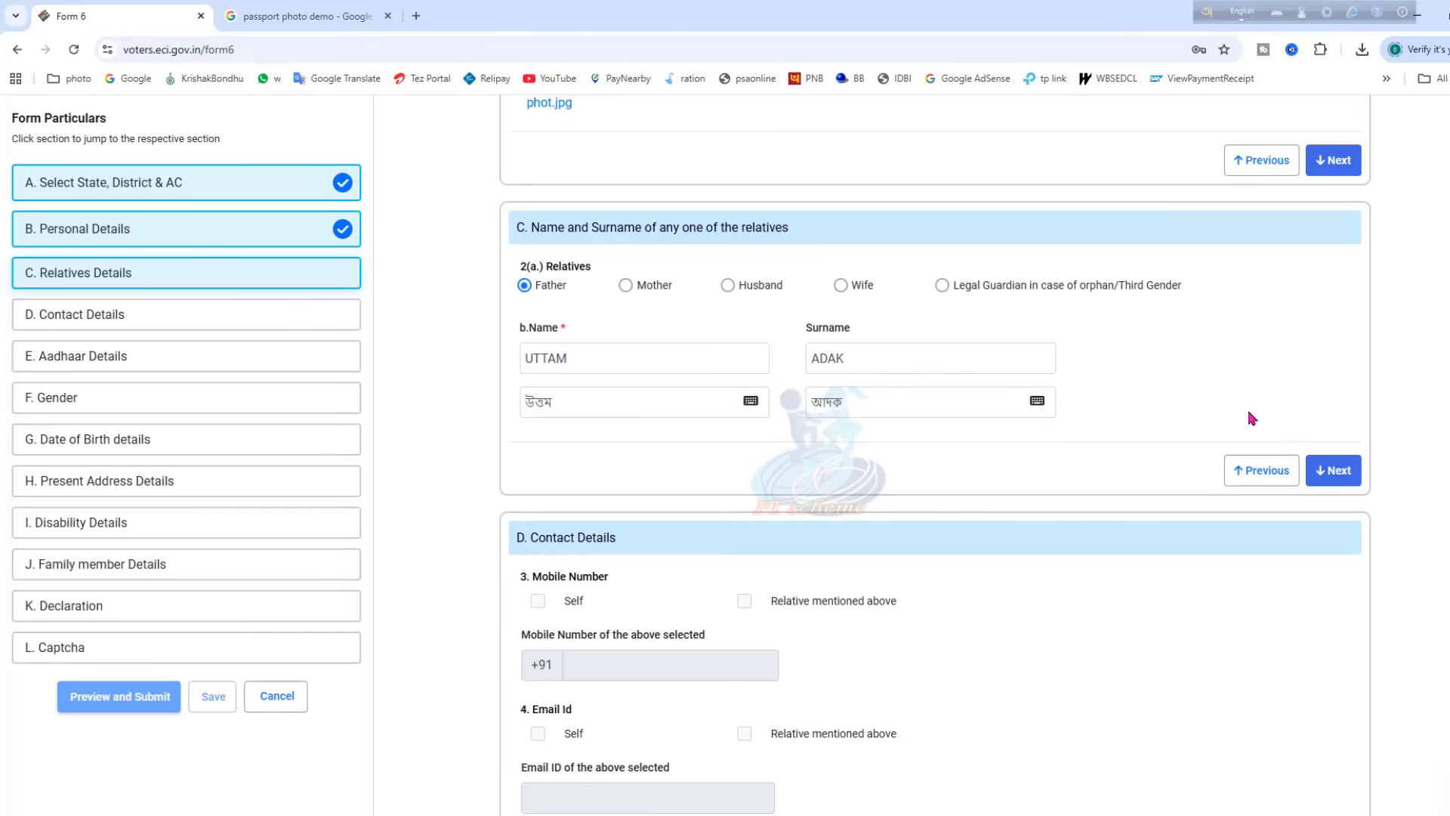
click(1334, 477)
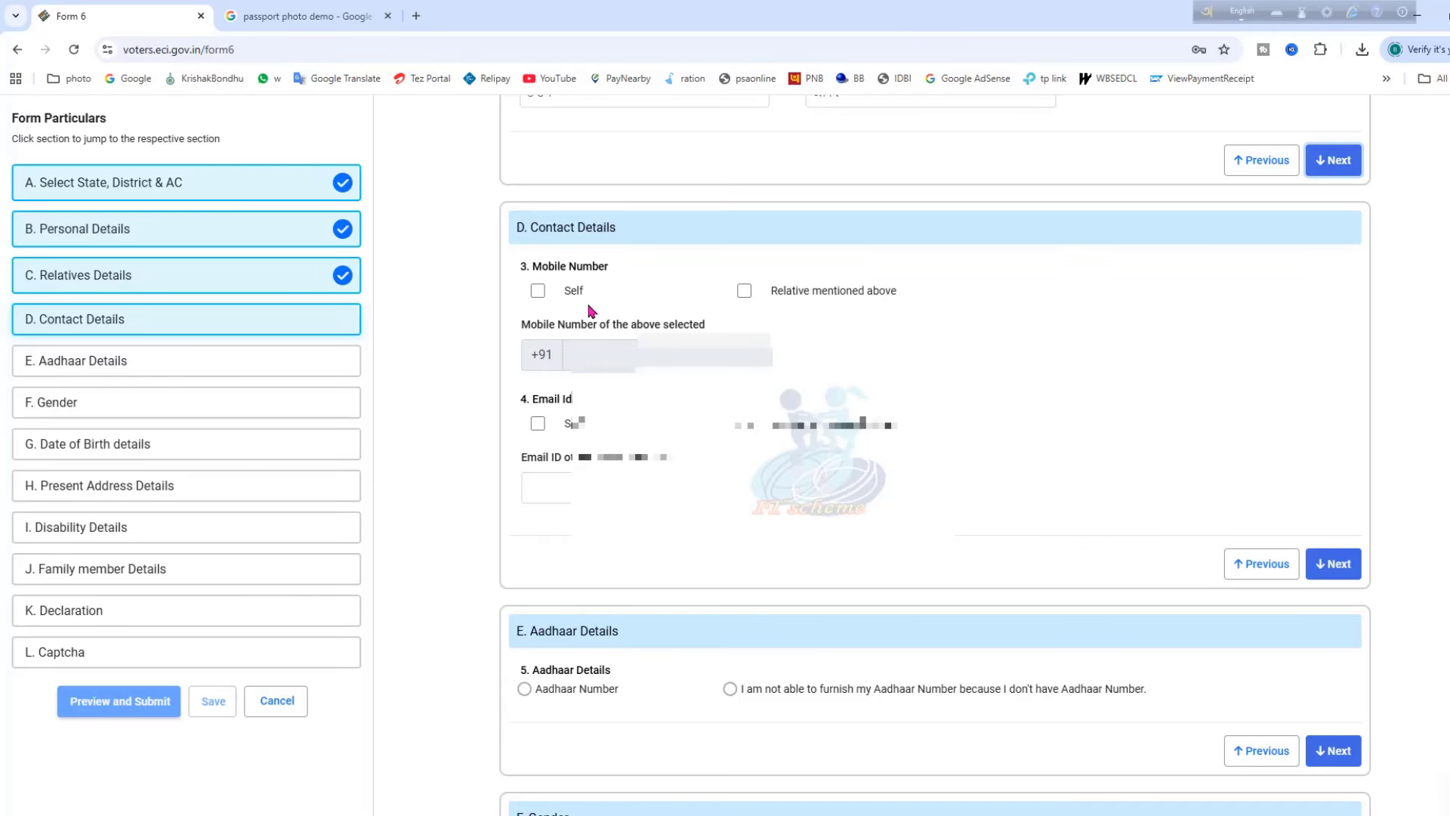
Step: Enter the applicant's own mobile number and email address as Self in the contact section
click(537, 290)
text(8?)
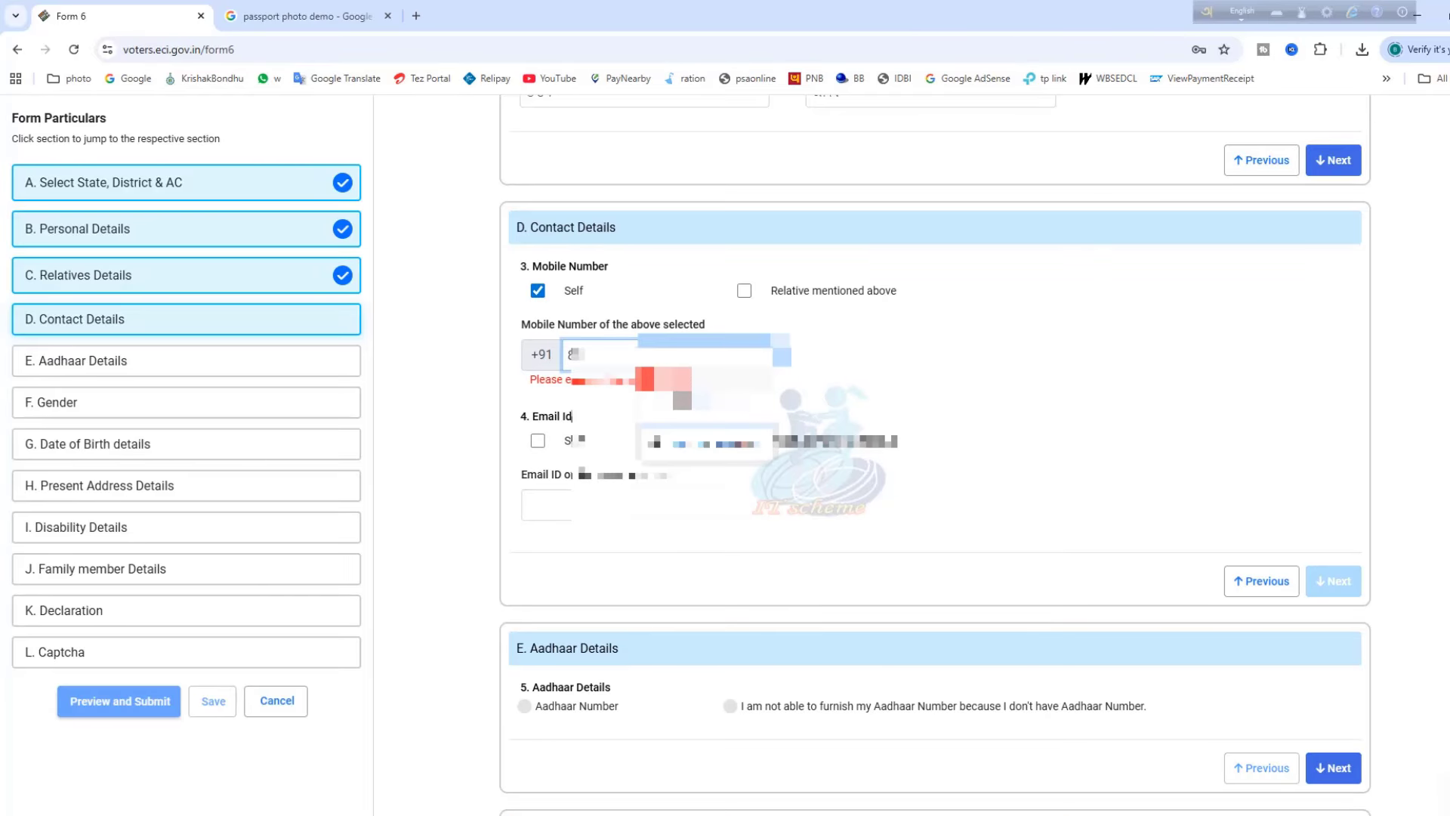
key(BackSpace)
text(???????)
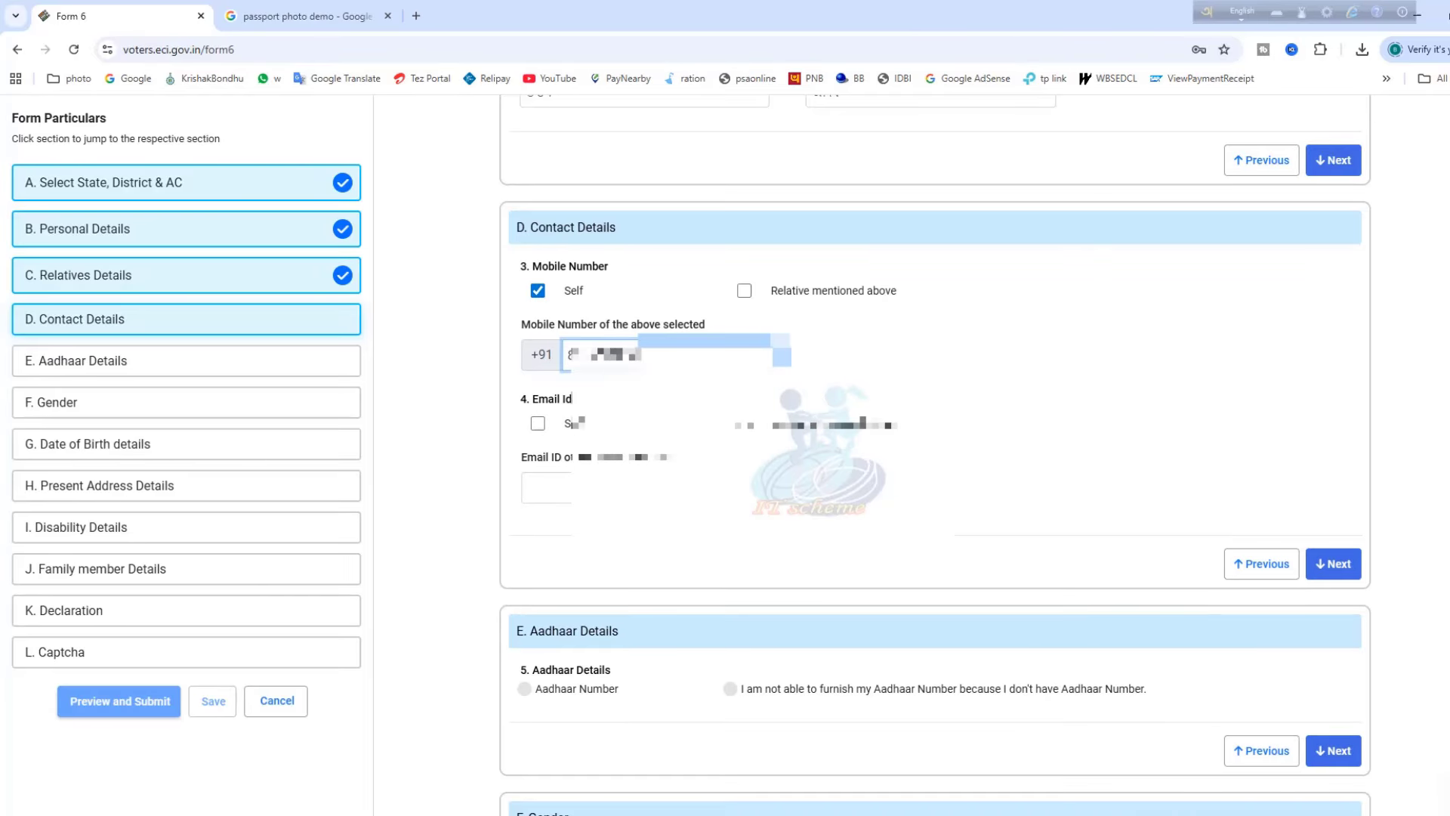
click(538, 423)
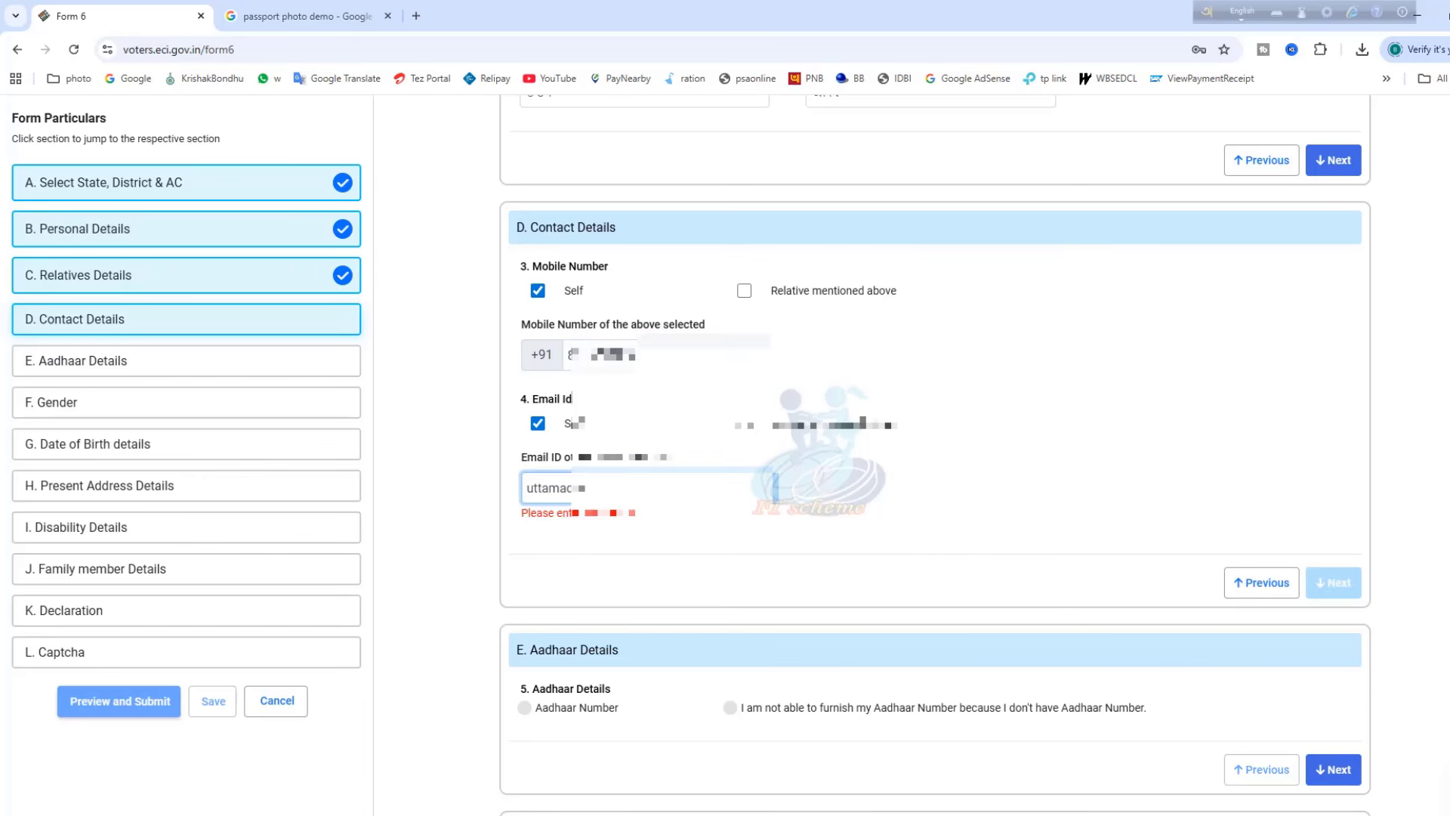
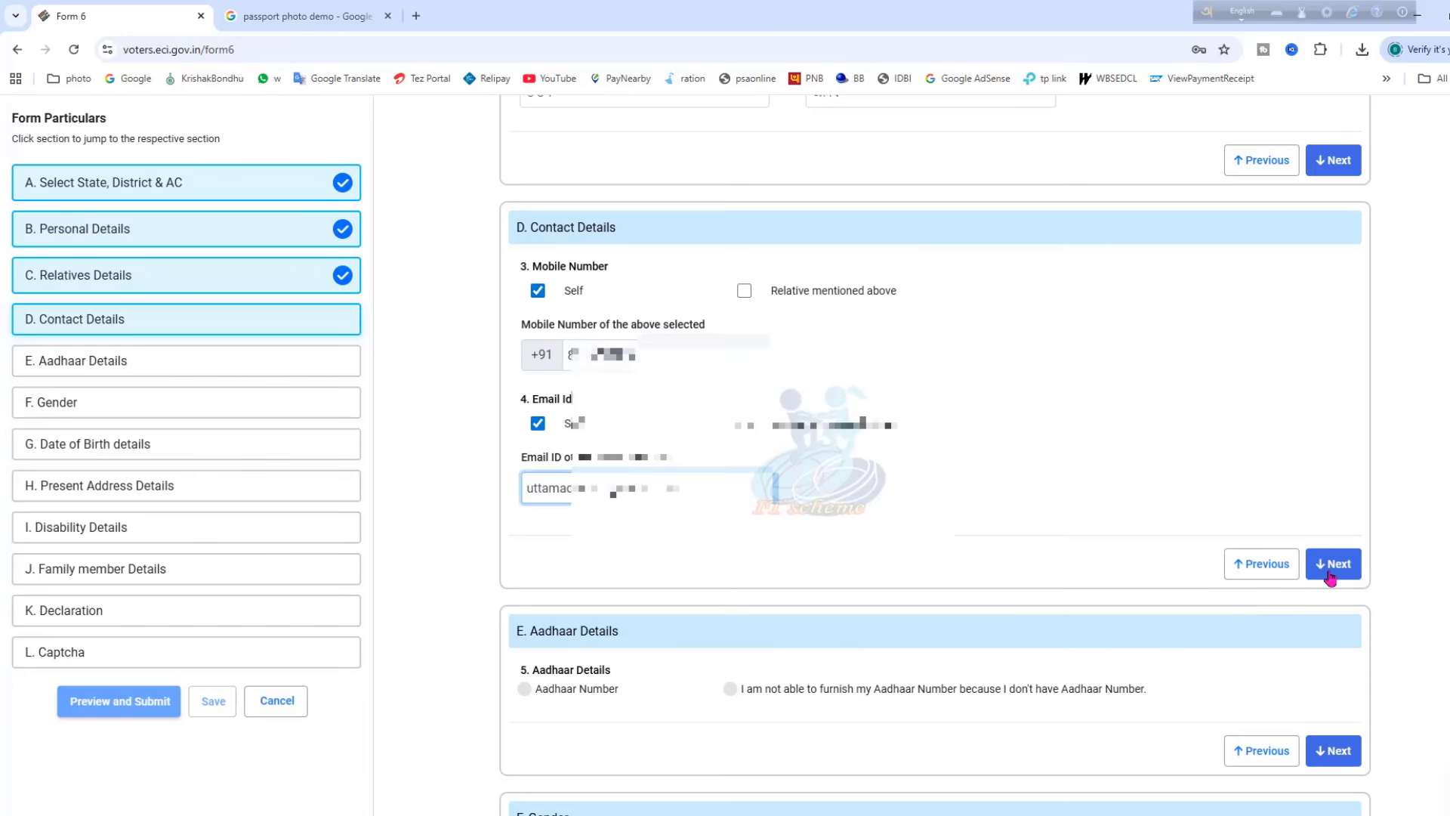
click(1331, 580)
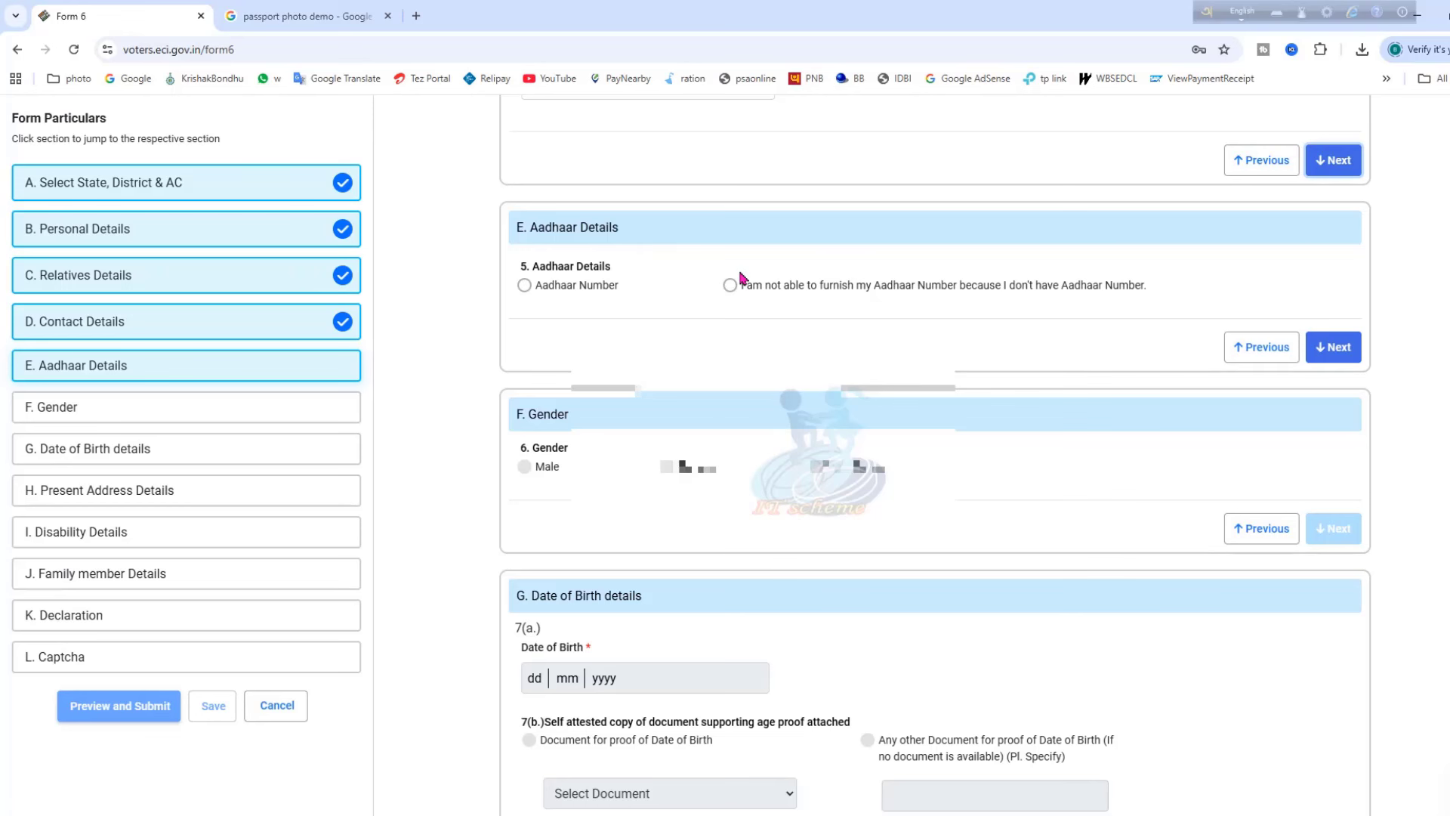
Step: Choose the Aadhaar Number option, enter the applicant's Aadhaar number, and set gender to Female
click(526, 286)
click(604, 349)
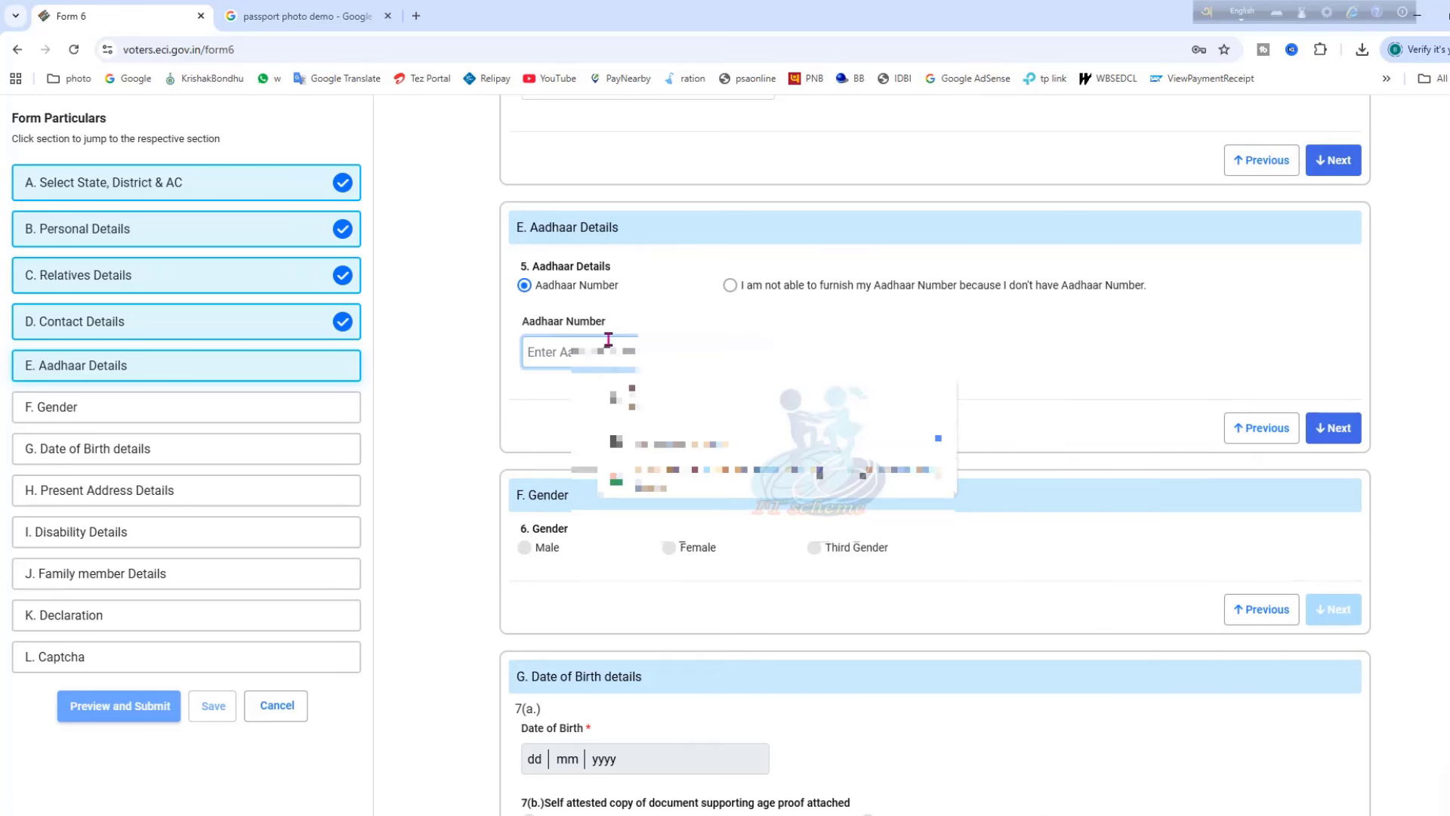
text(????????????)
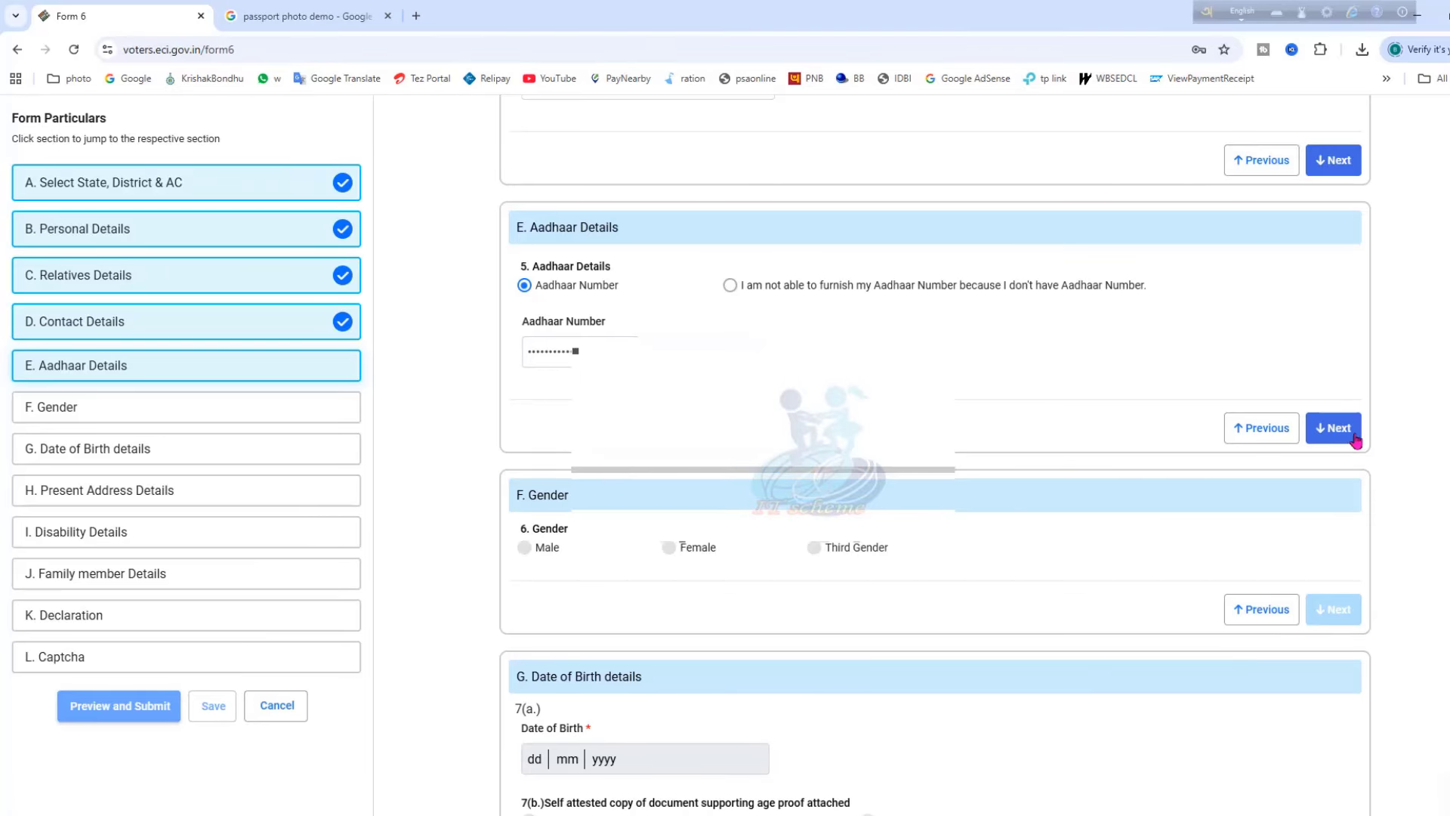
click(1337, 432)
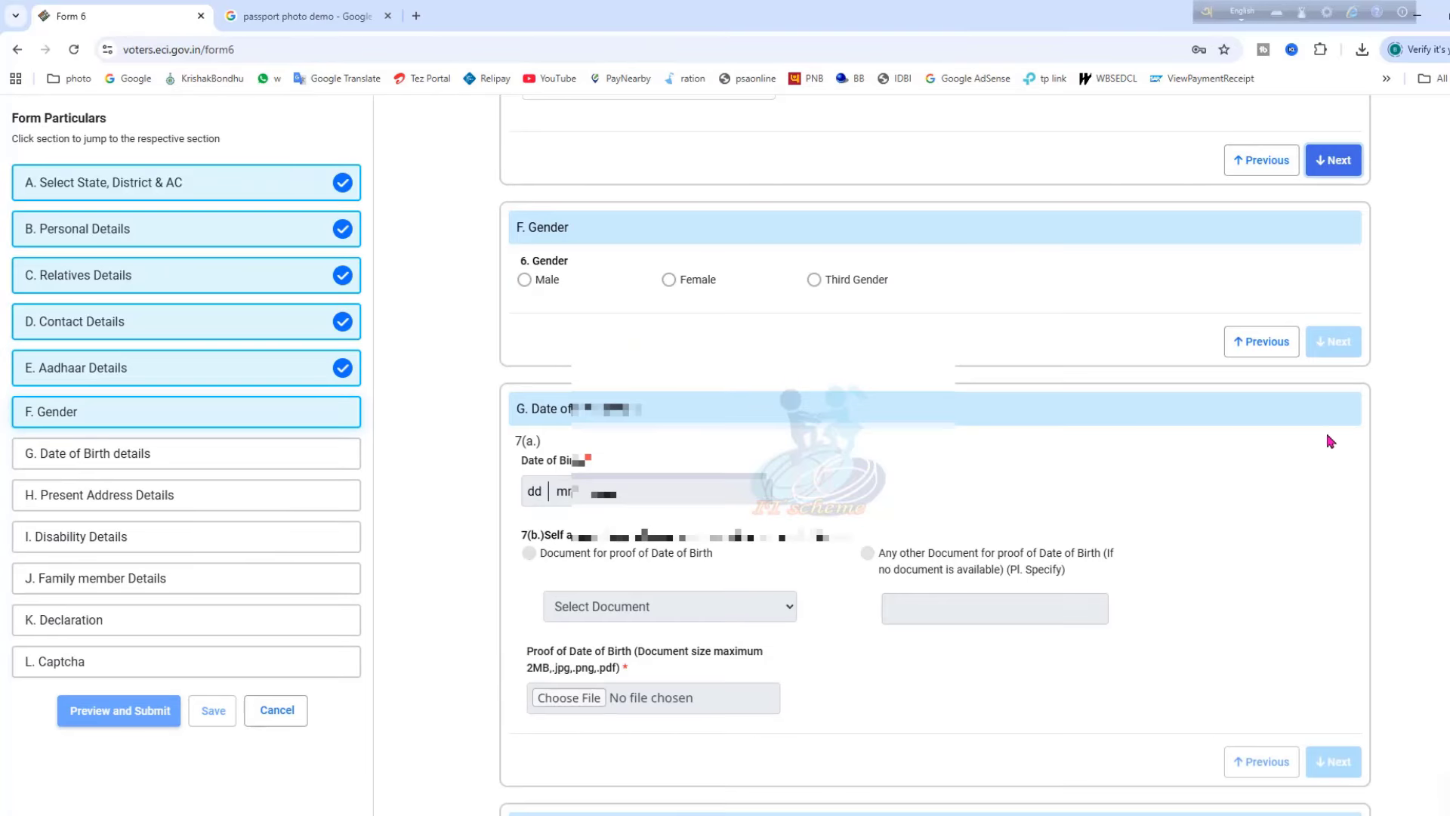
click(674, 279)
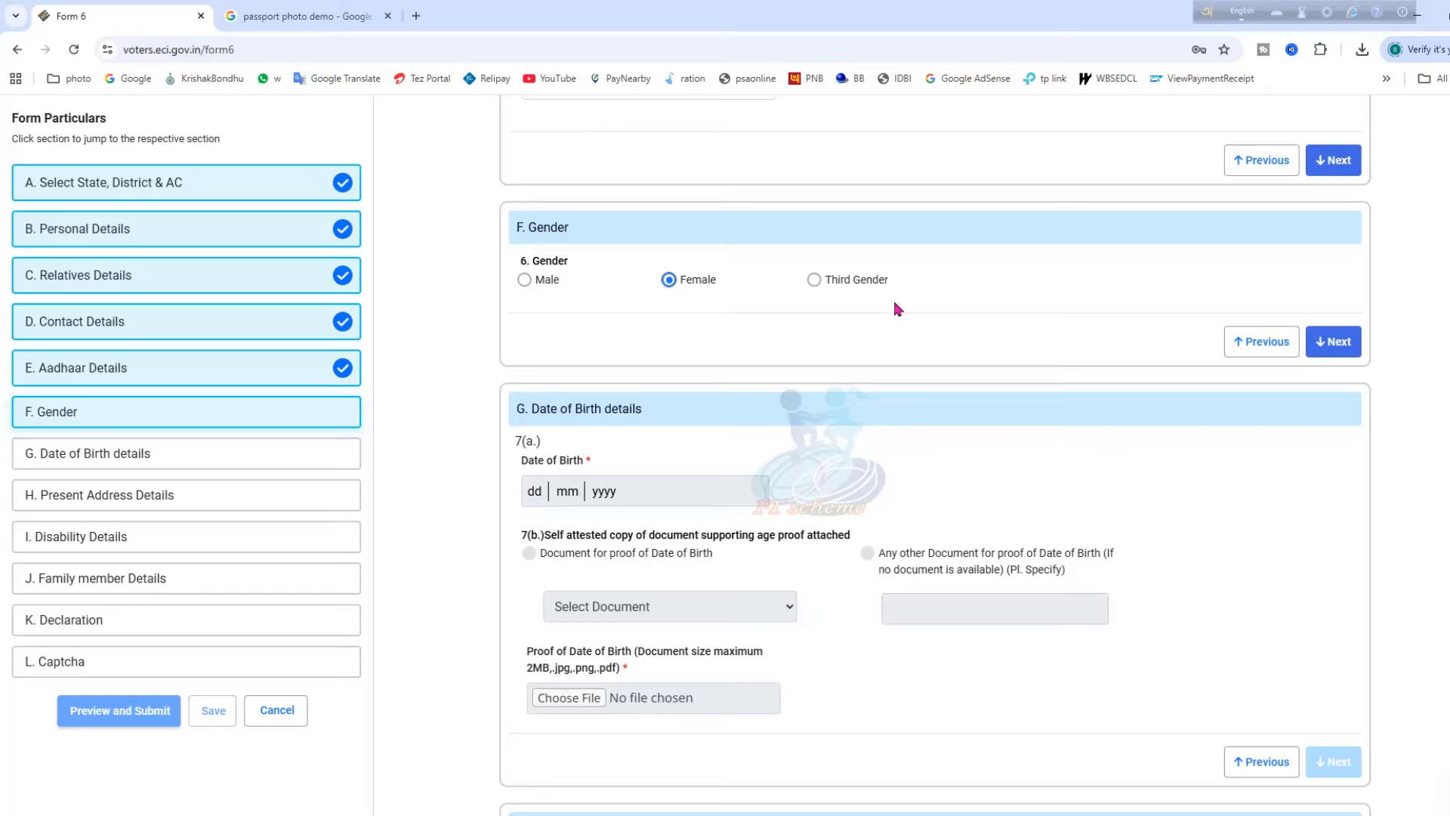
click(1335, 344)
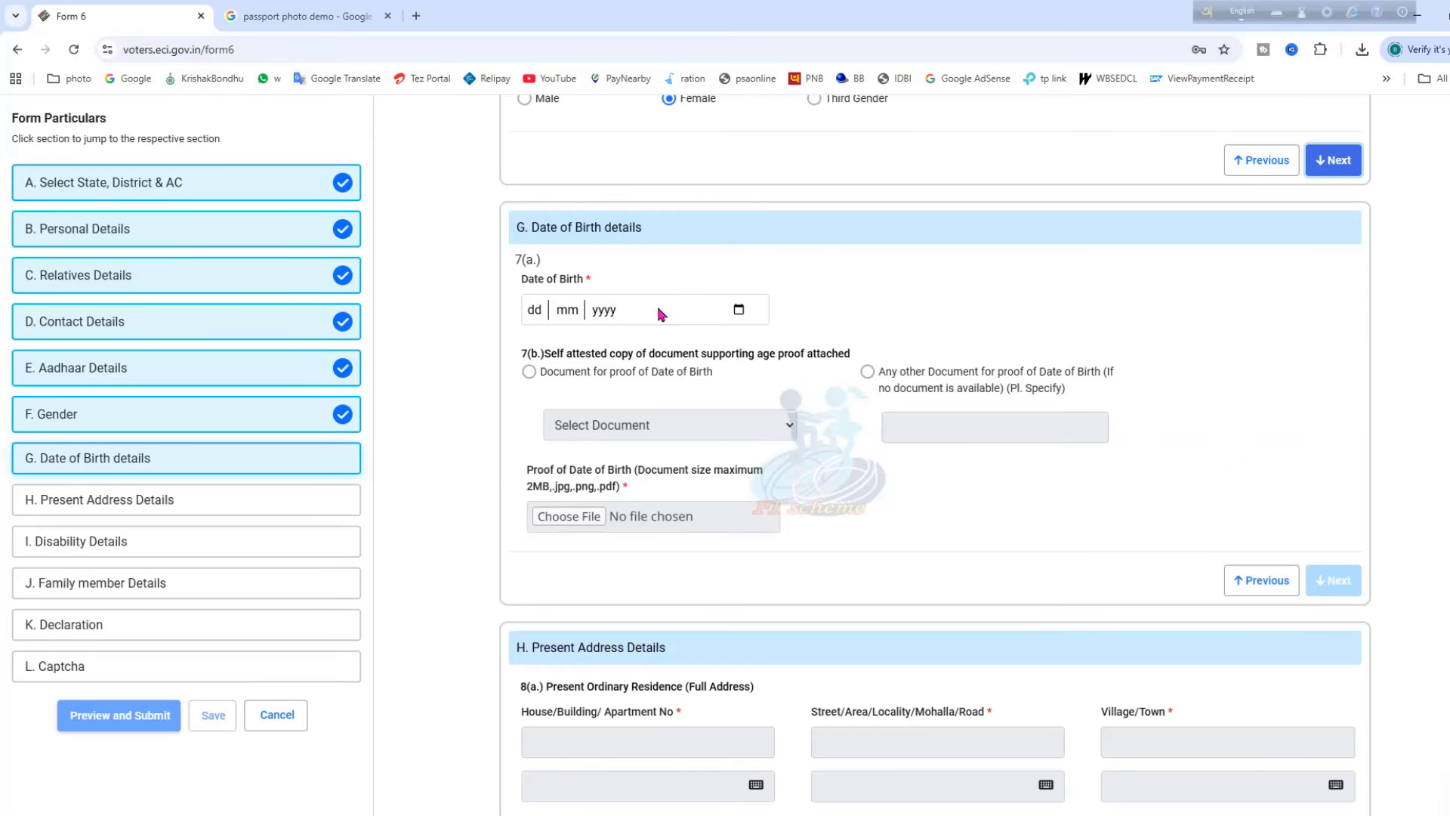
click(738, 310)
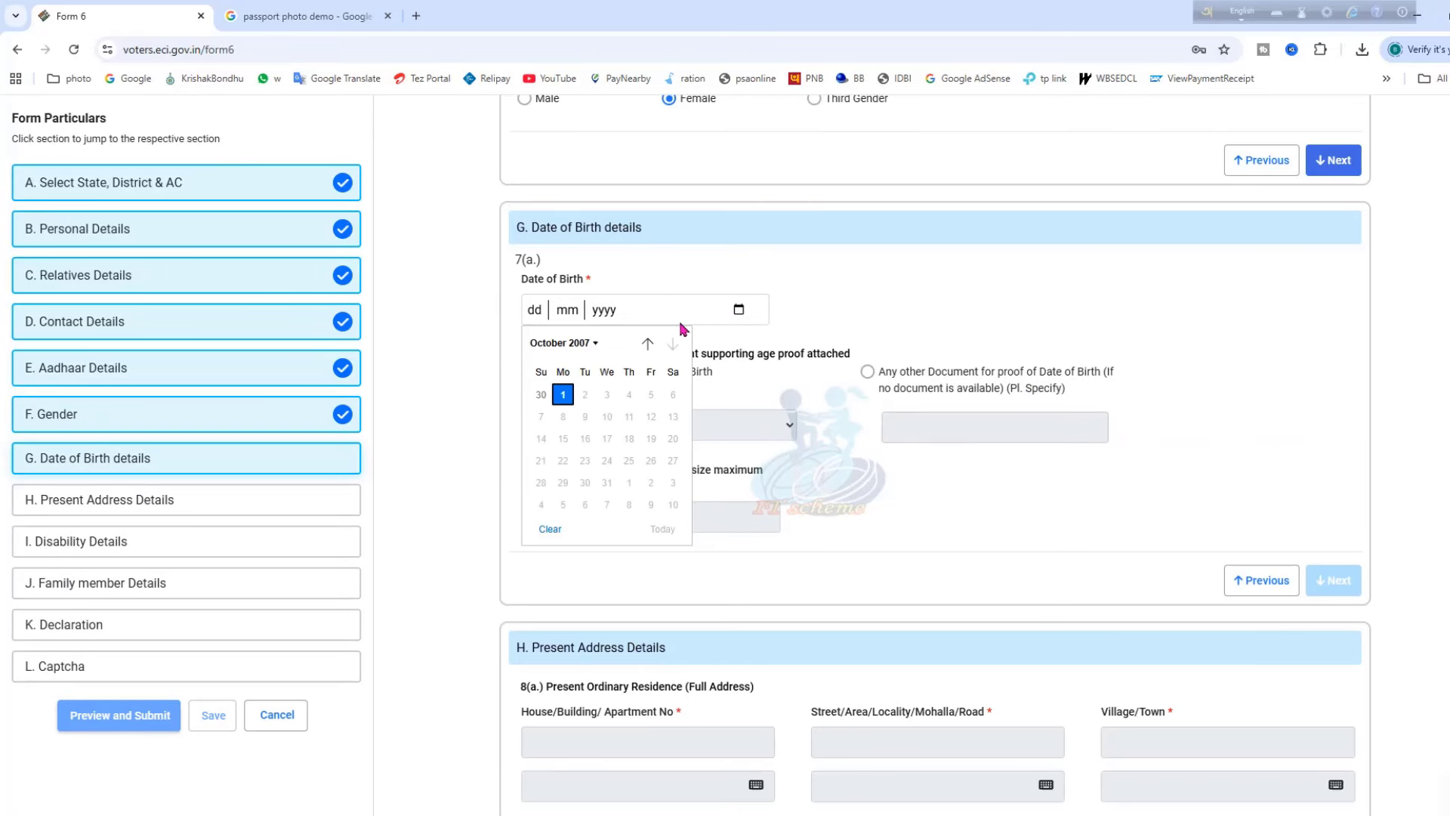
click(578, 345)
click(590, 430)
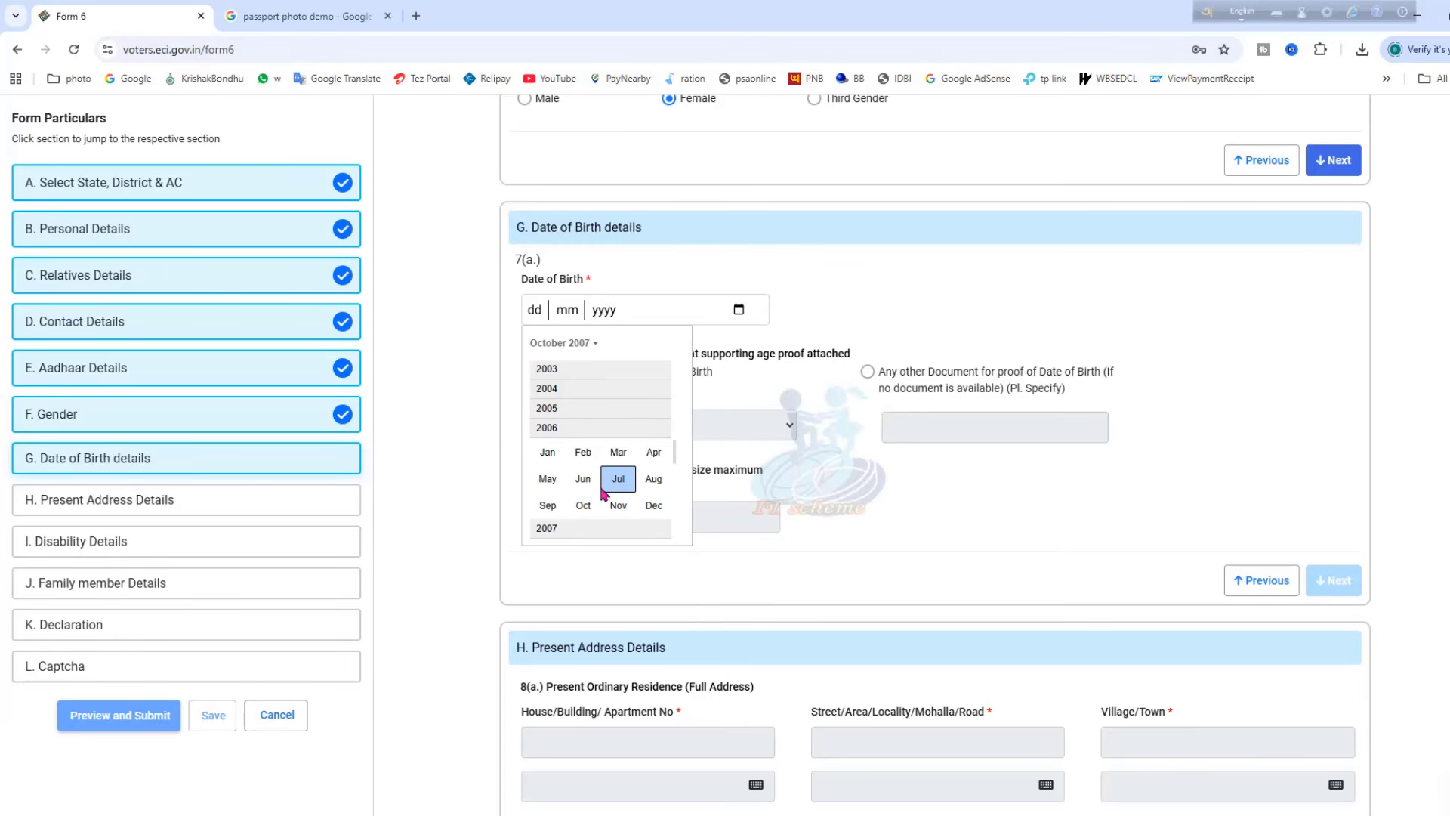
click(554, 484)
click(541, 460)
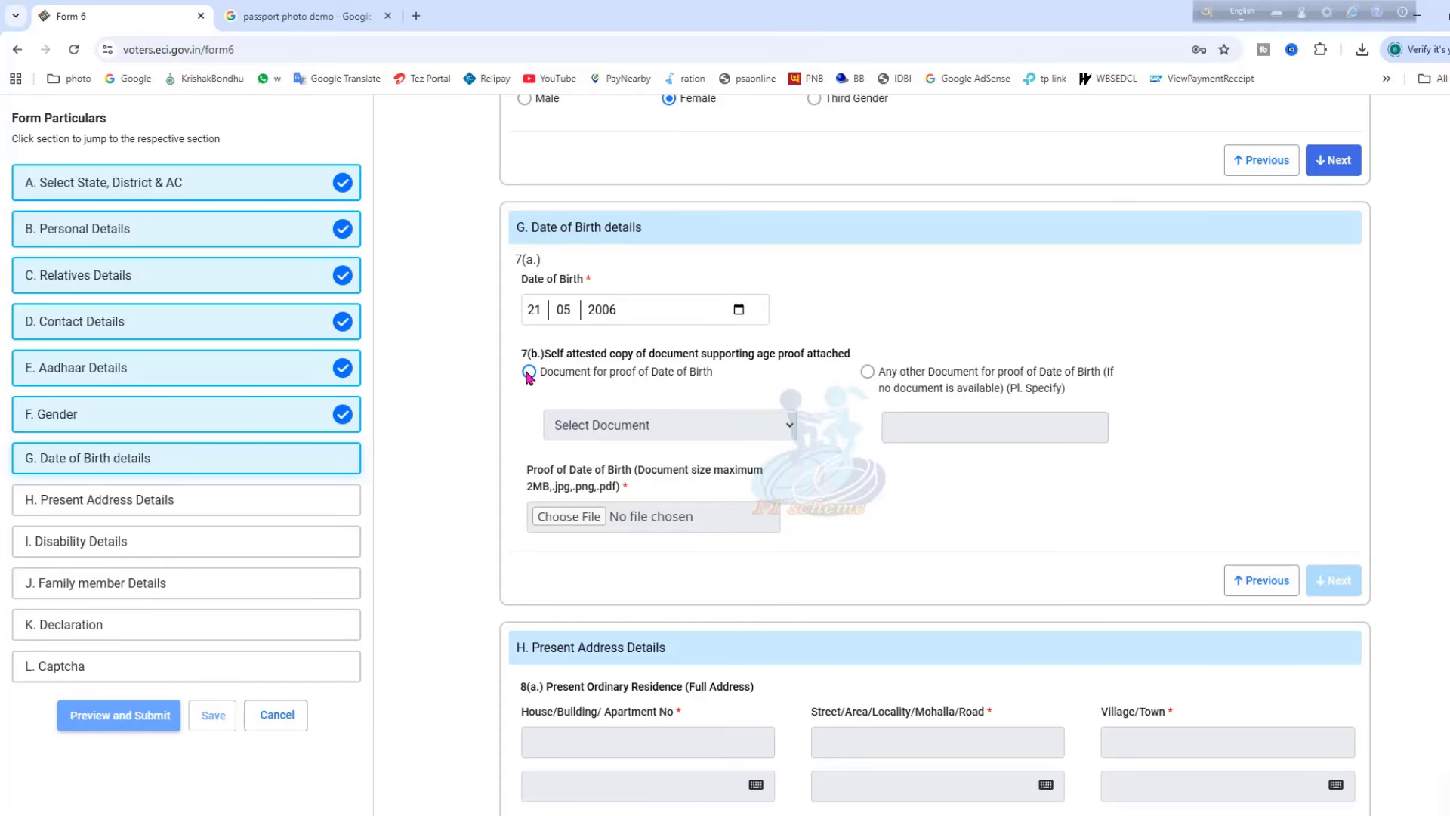
Step: Attach img973.pdf as a Birth Certificate for date-of-birth proof
click(529, 372)
click(758, 424)
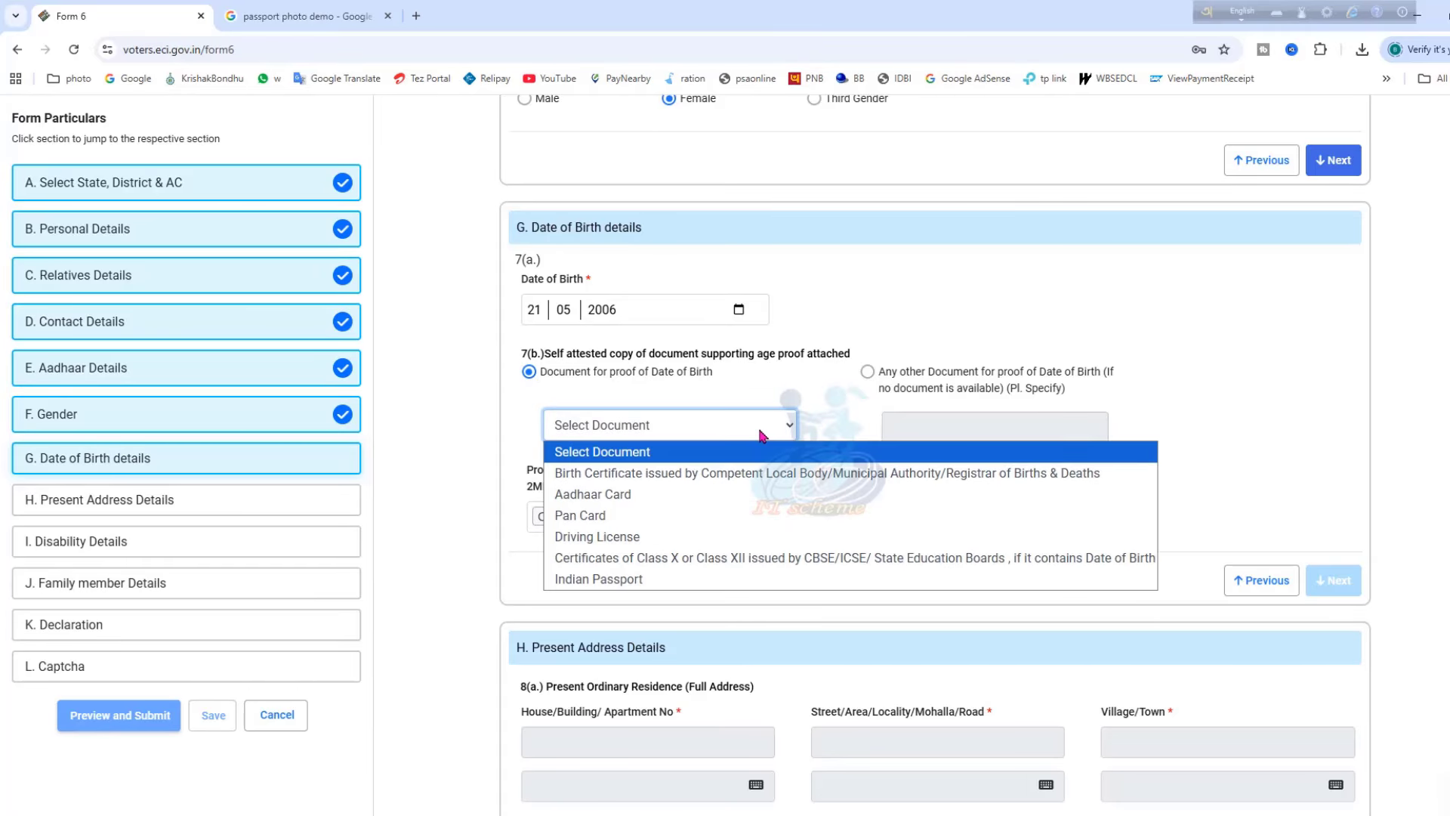
click(760, 427)
click(762, 432)
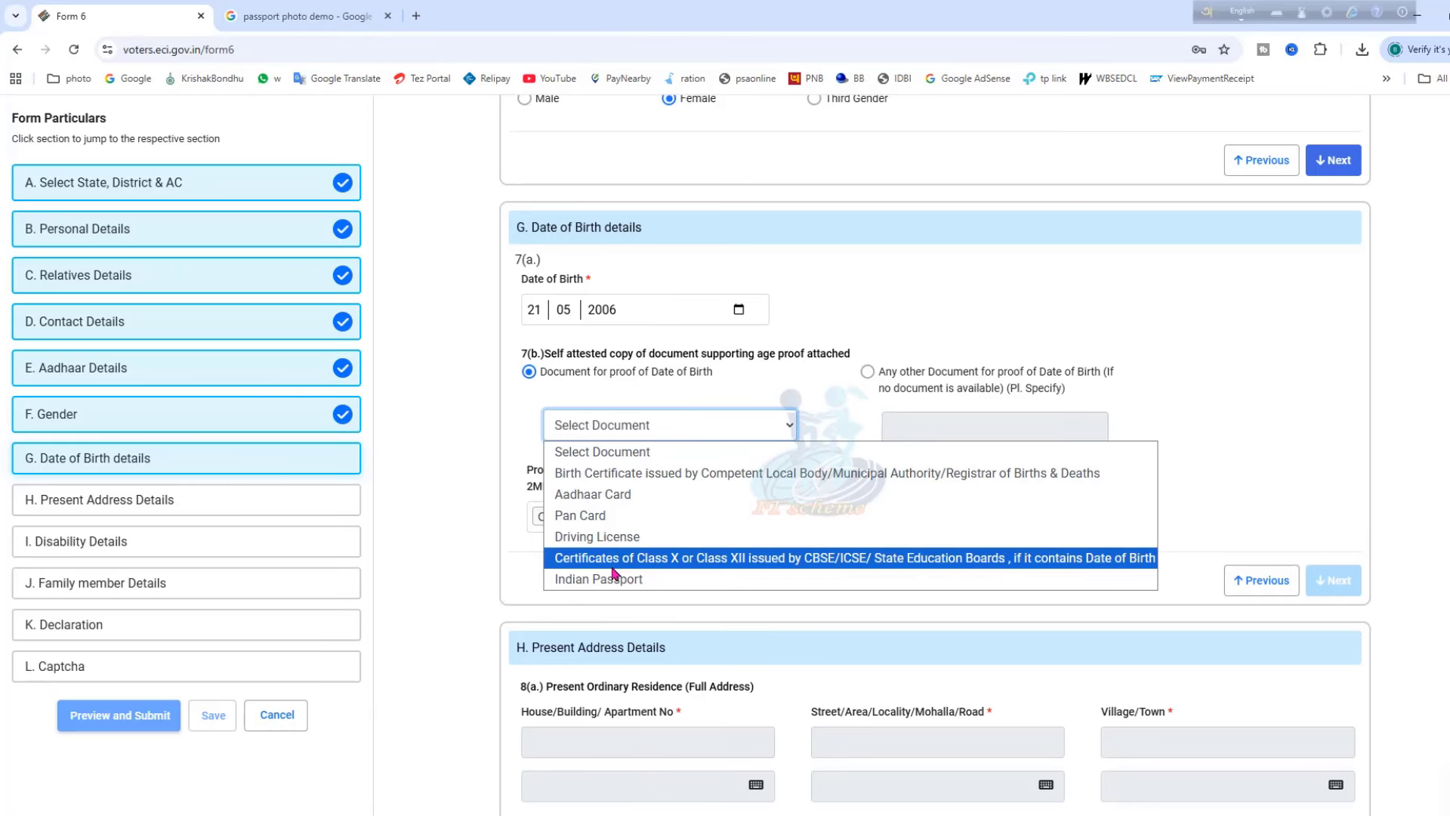
click(640, 475)
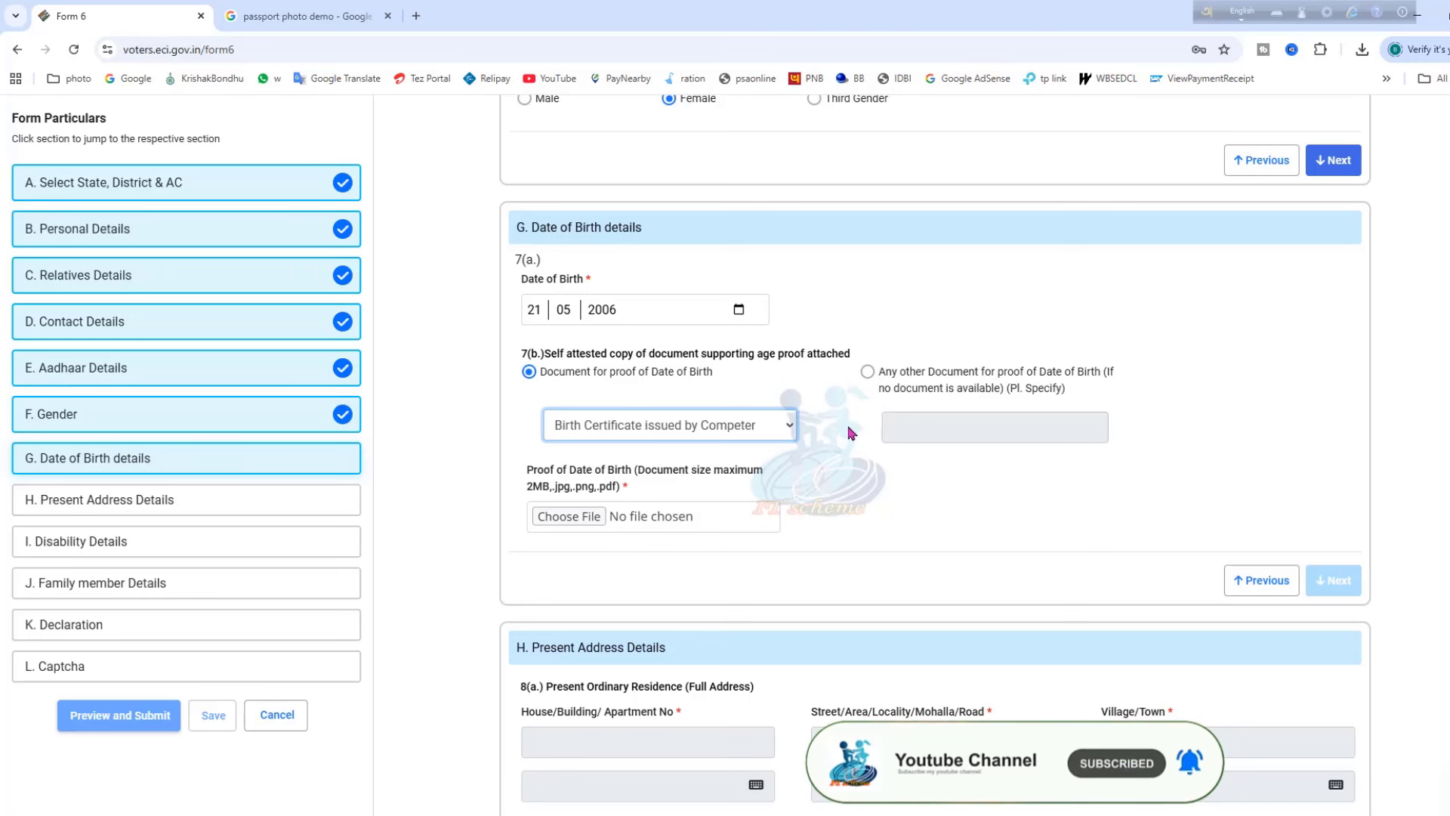
click(569, 516)
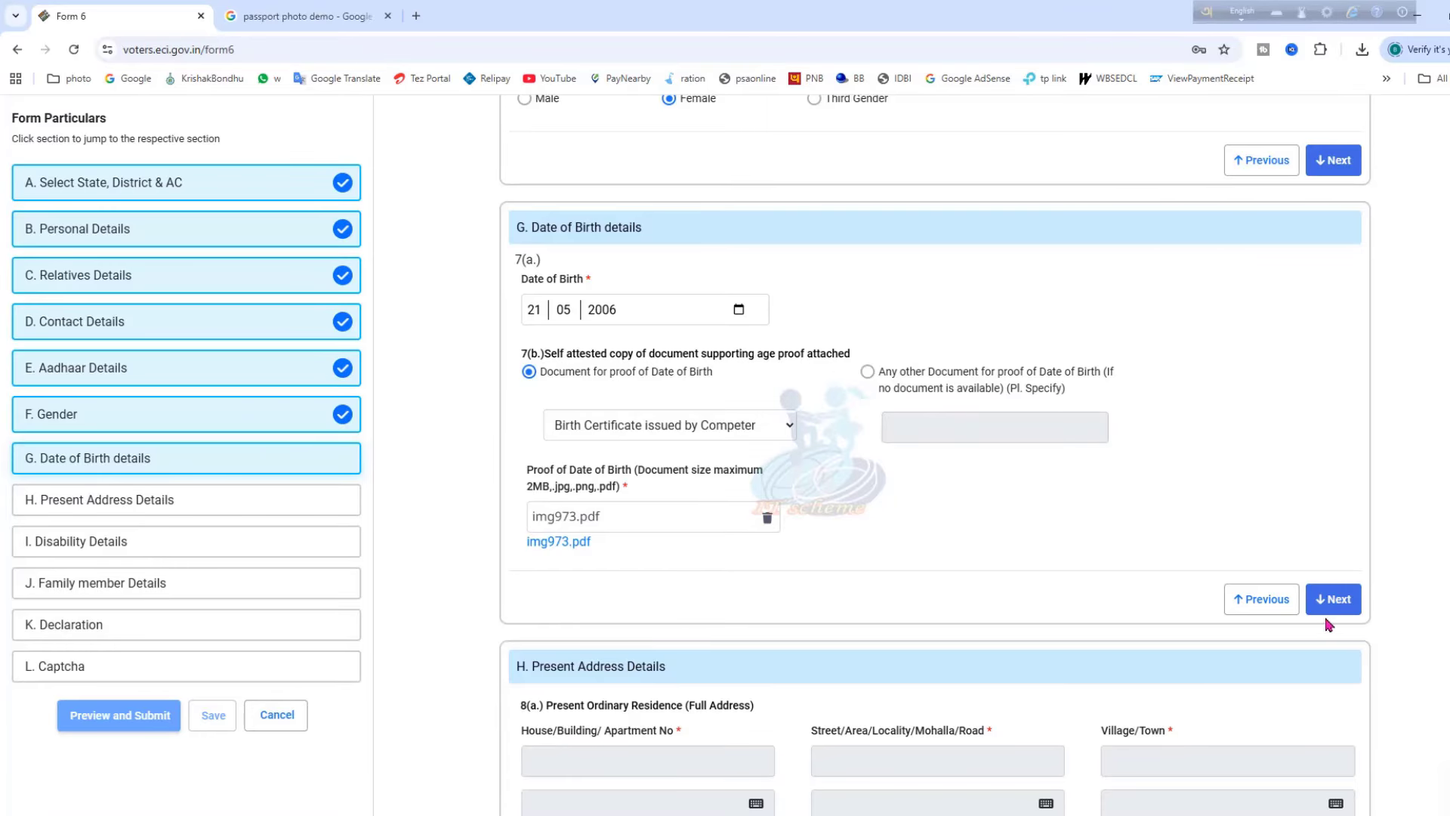
click(1337, 608)
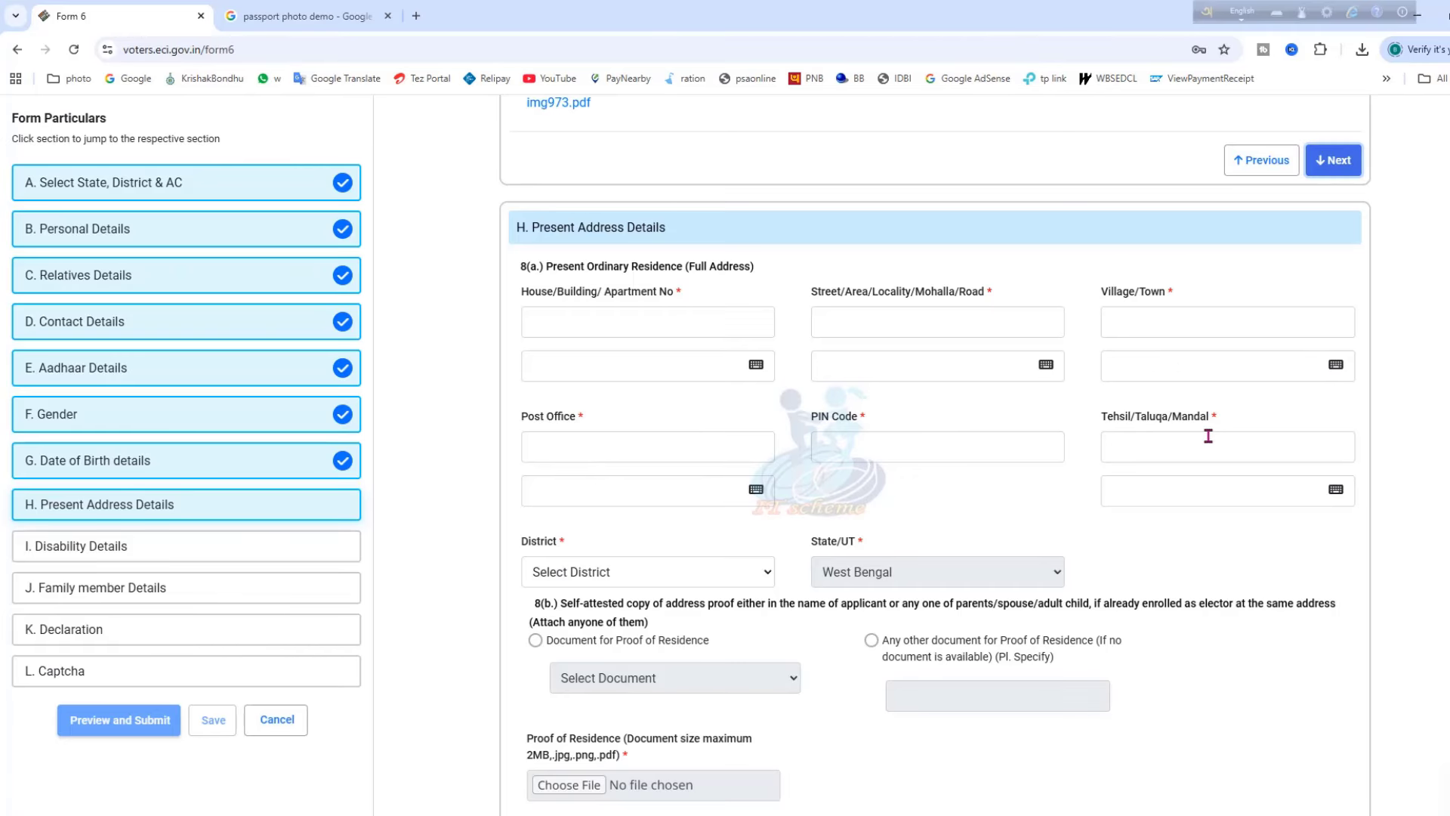
Step: Enter the present address fields and select PURBO MEDINIPUR as the district
click(626, 317)
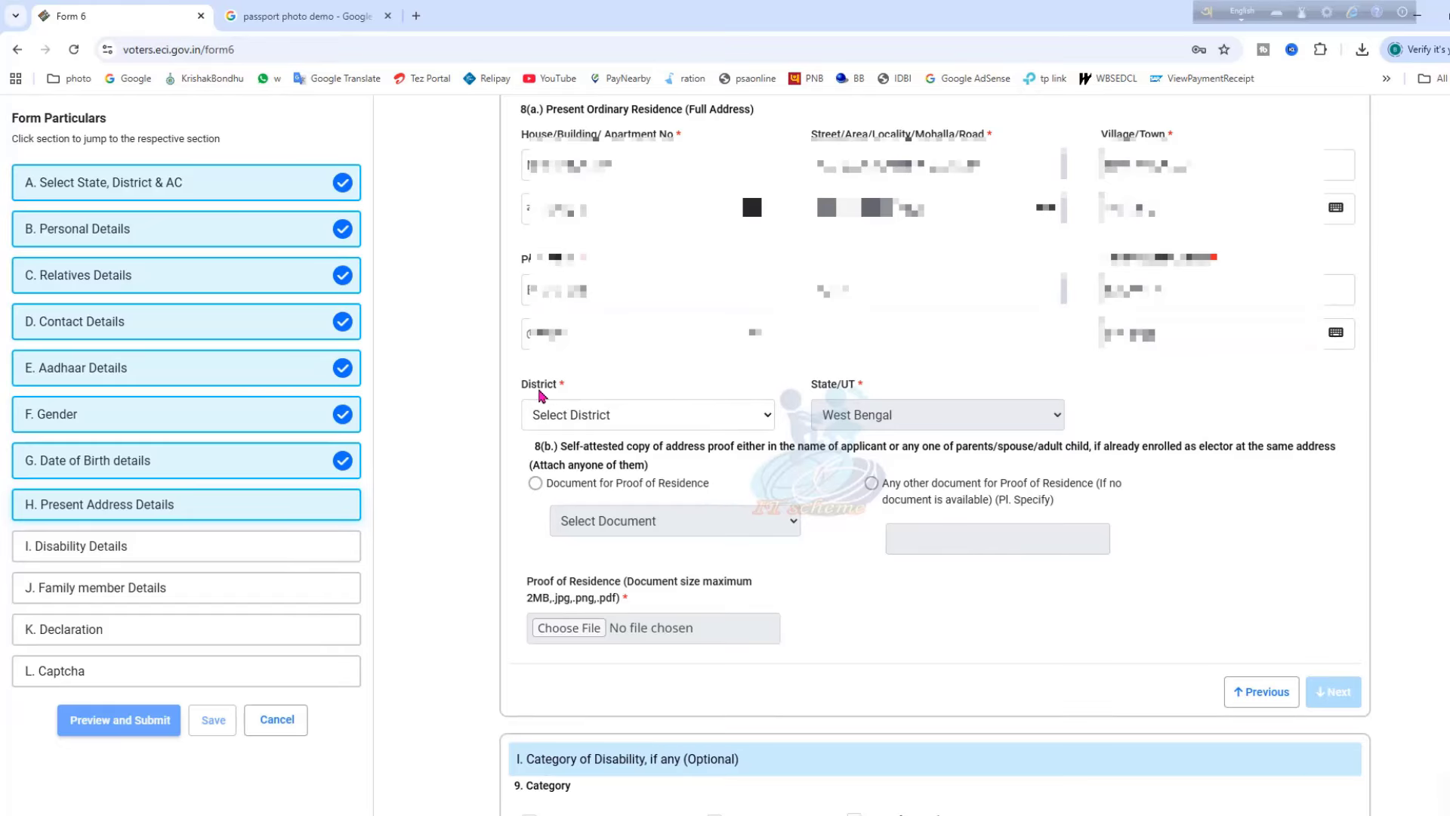
click(699, 415)
click(569, 463)
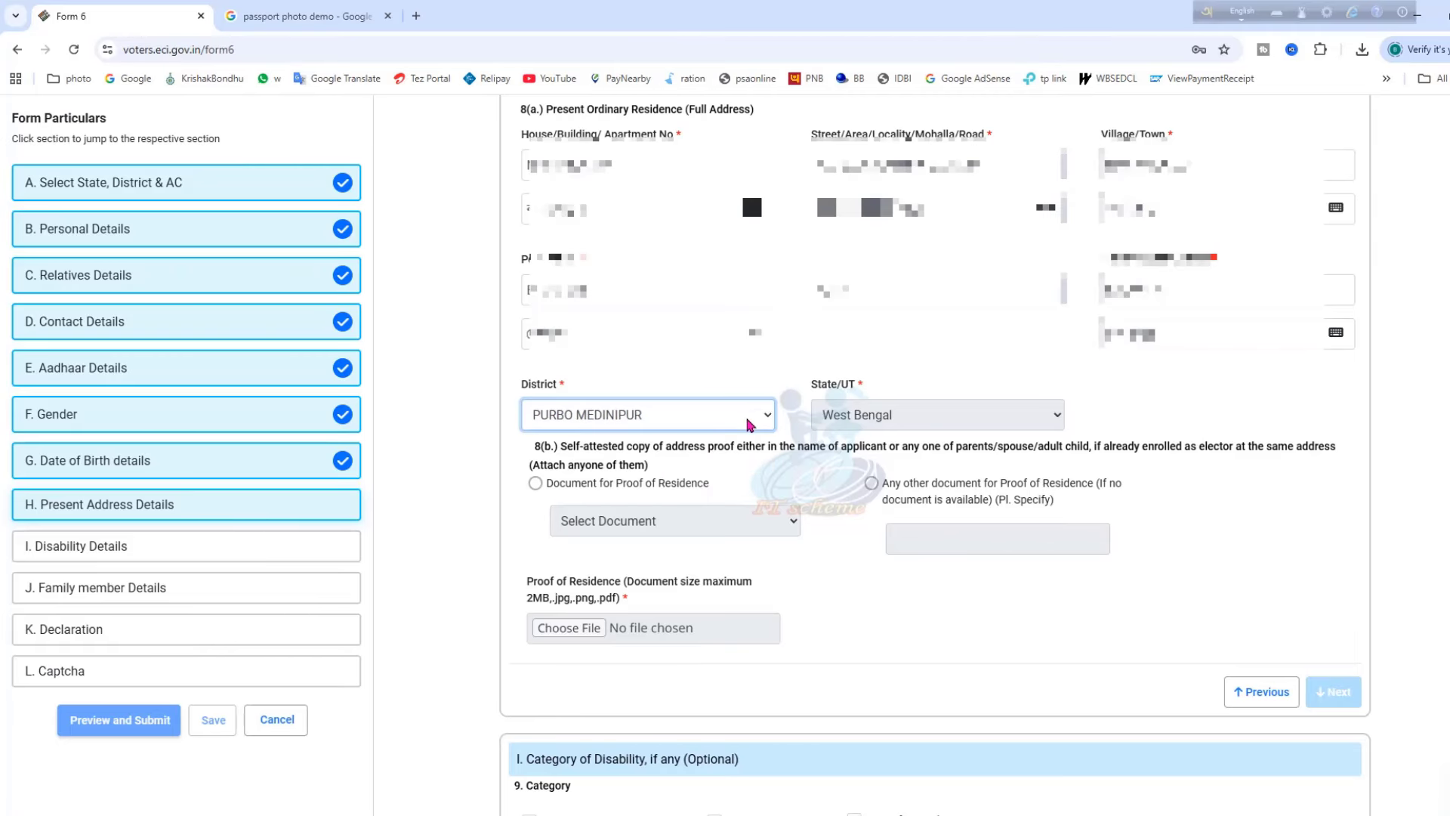
click(912, 421)
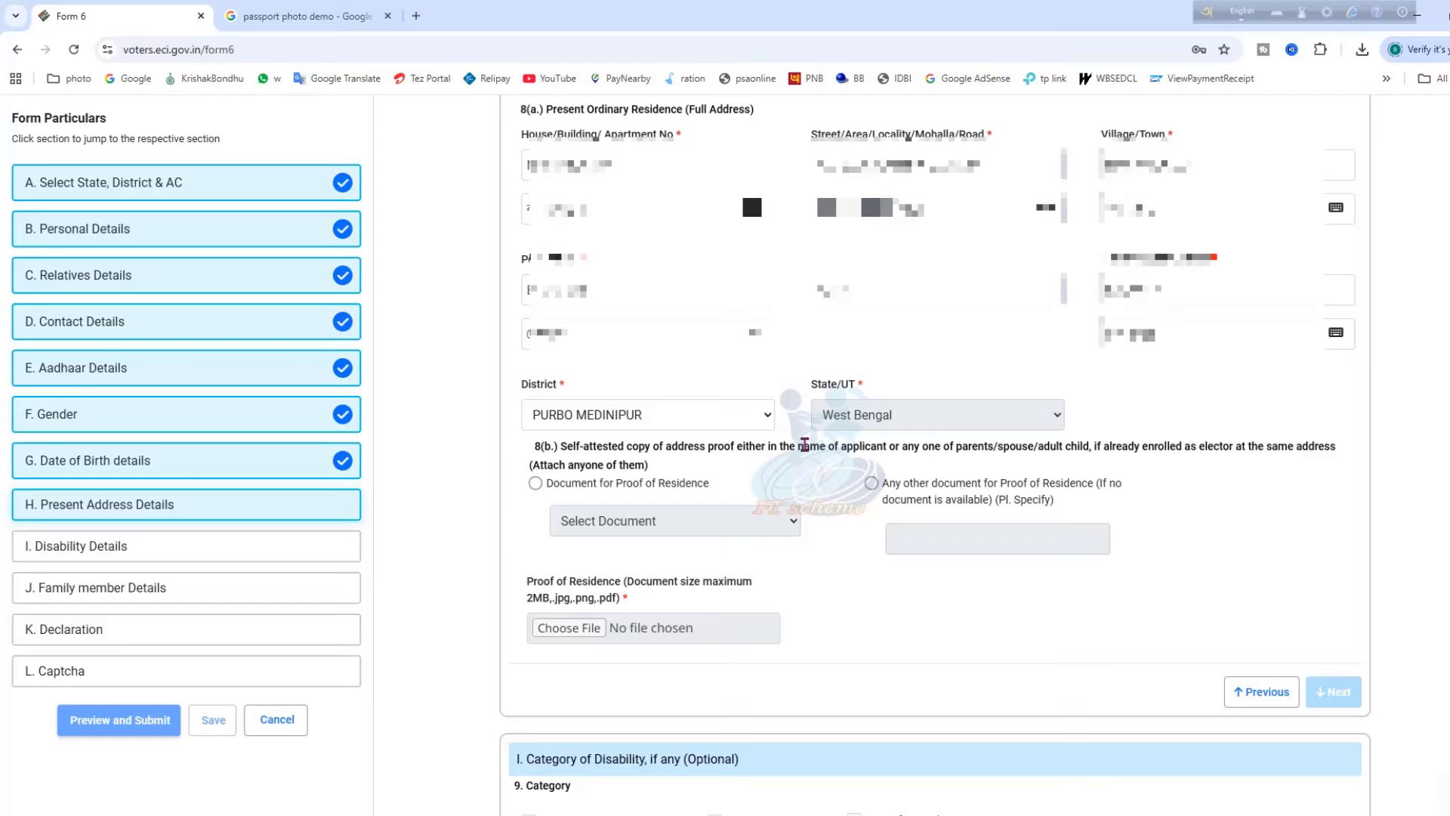
Step: Attach img974.pdf as an Aadhaar Card proof of residence
drag(562, 448, 1335, 473)
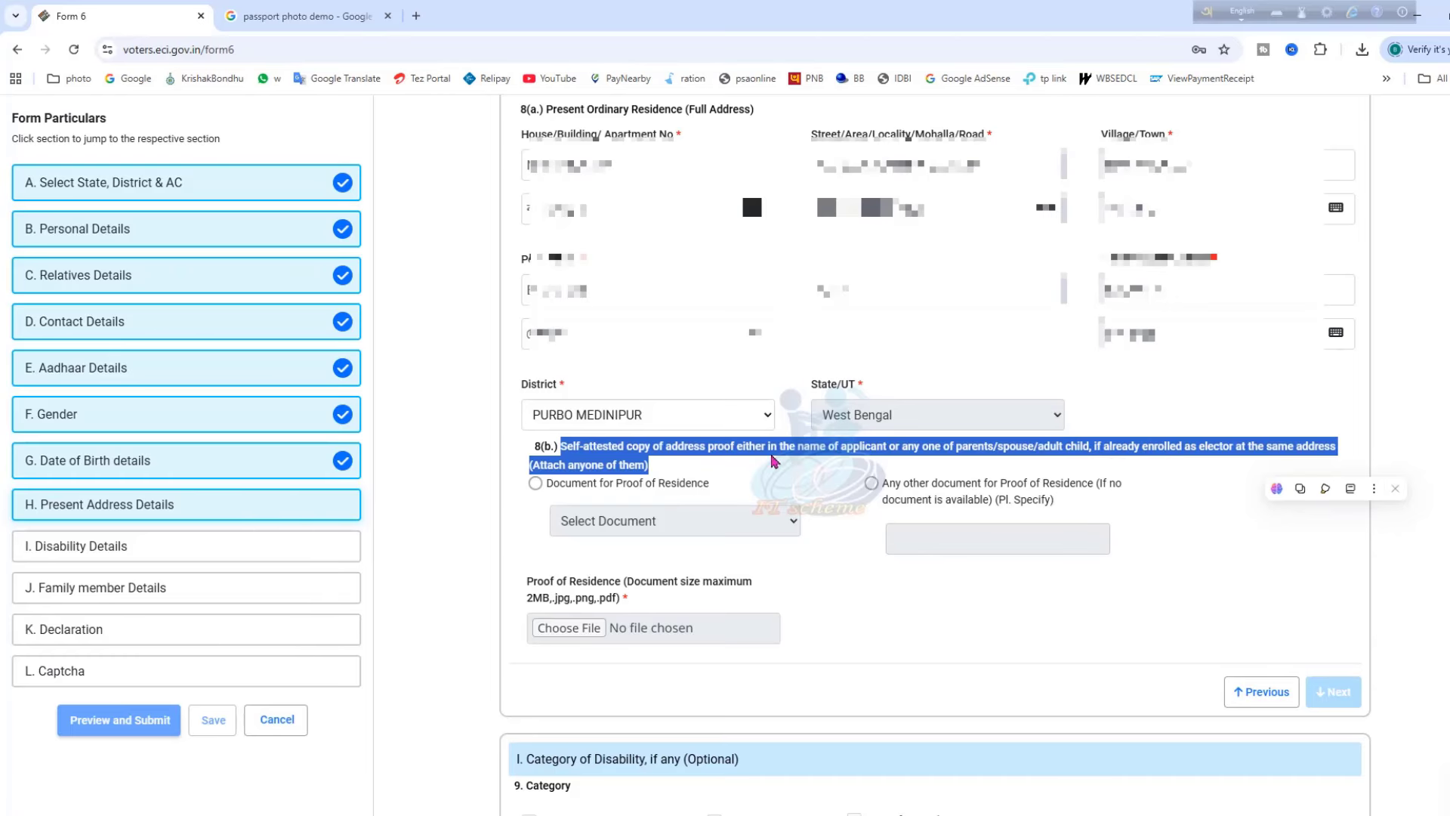
click(643, 486)
click(683, 522)
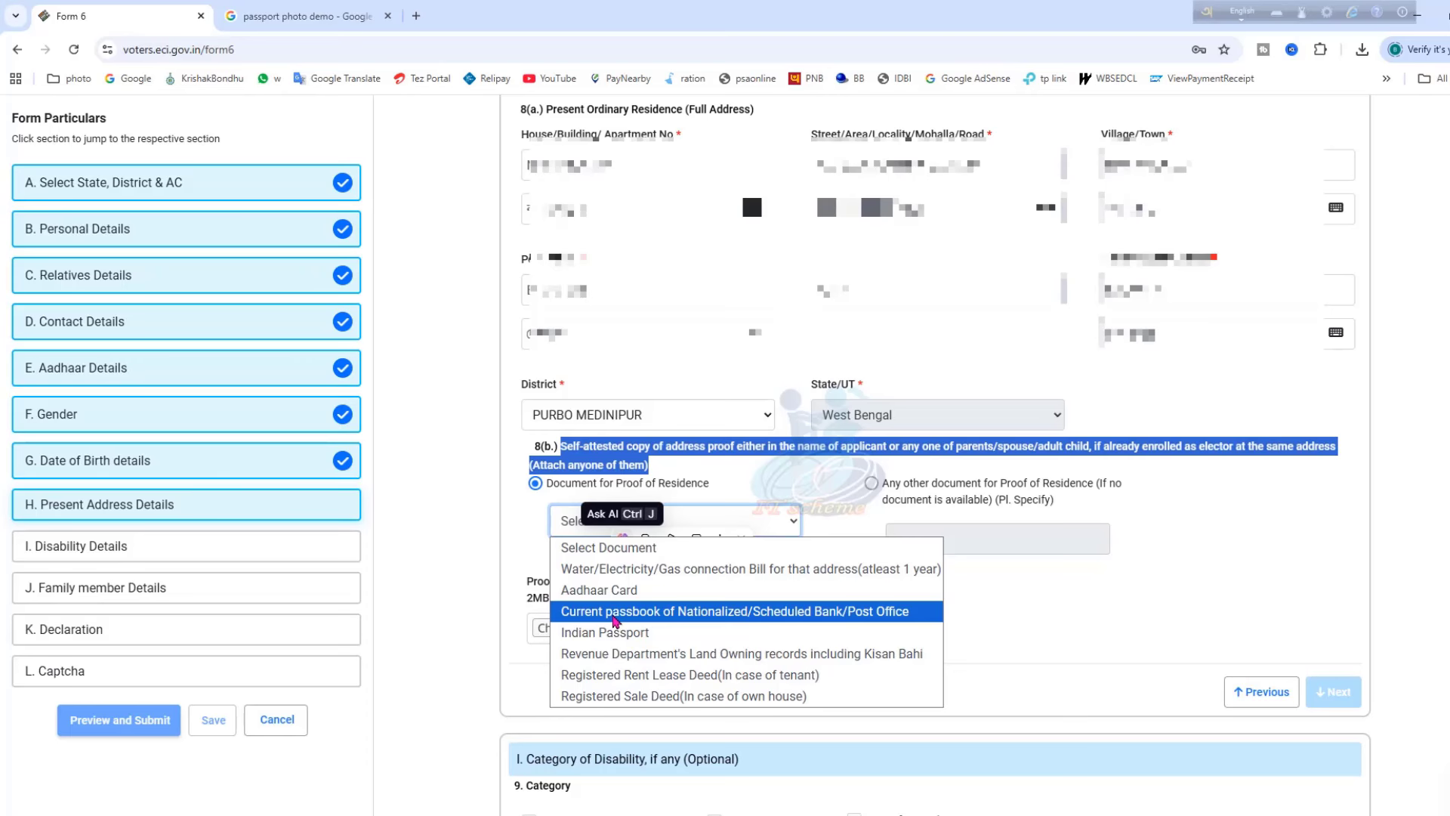
click(599, 589)
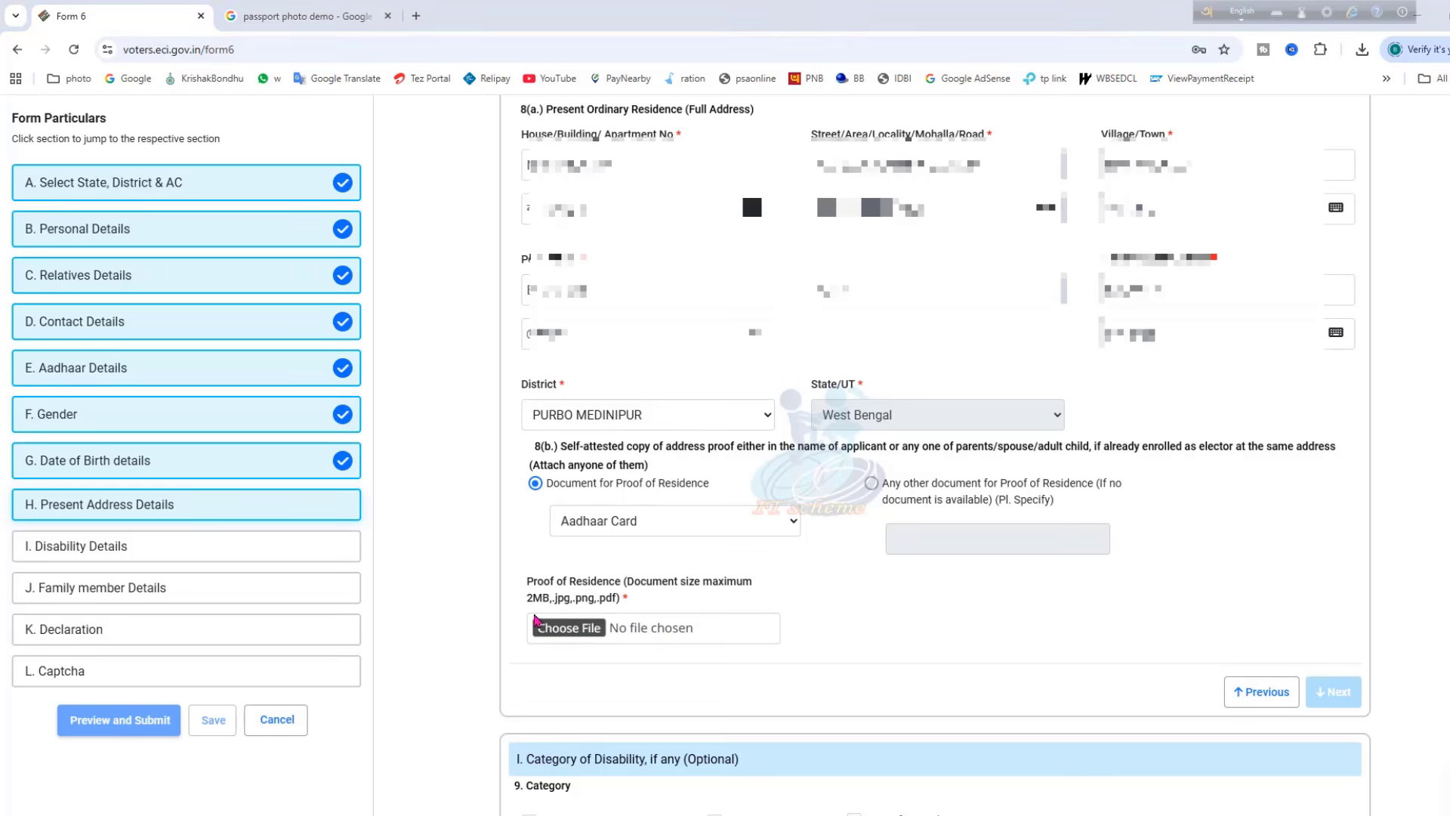
click(559, 628)
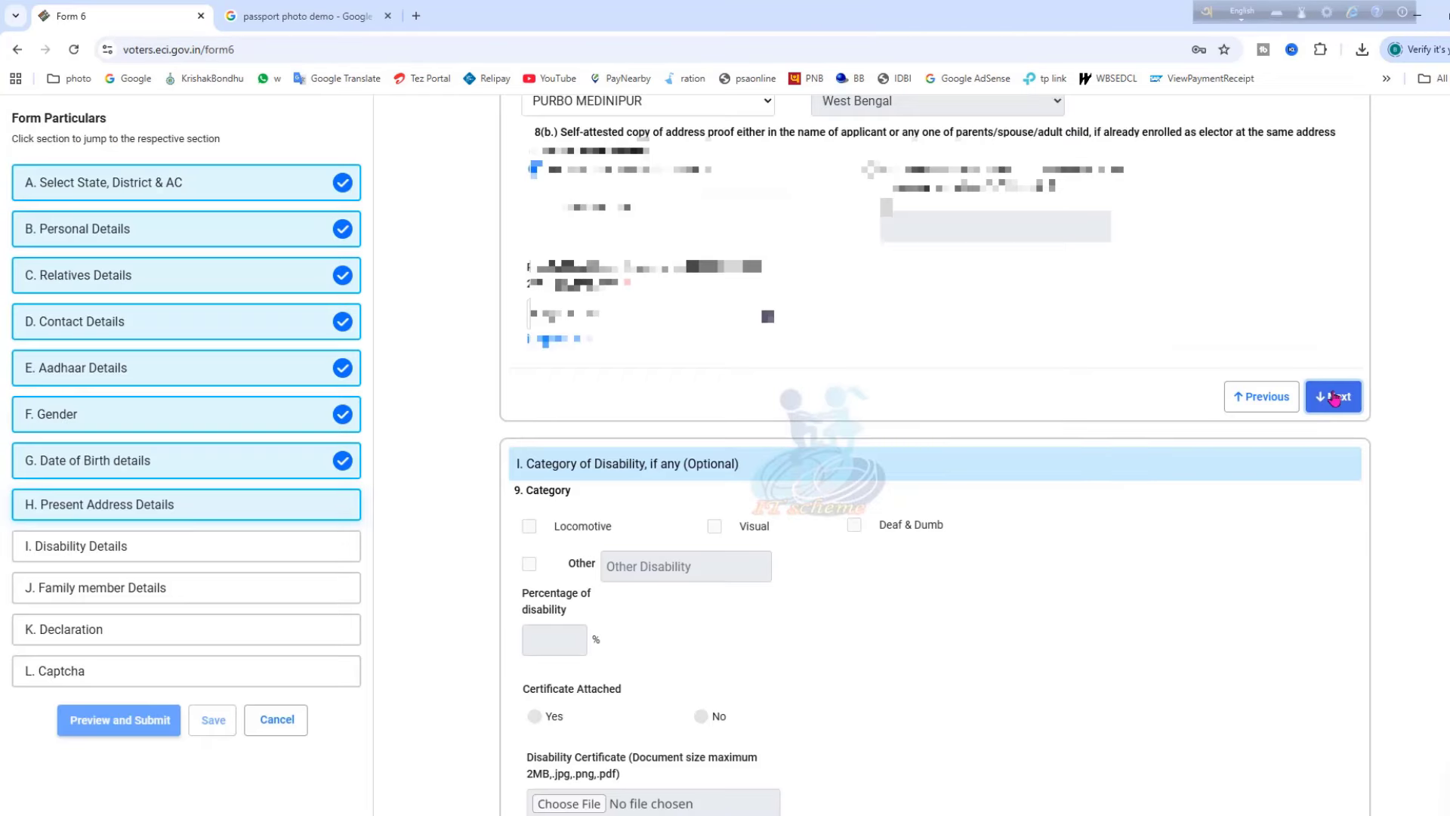
click(1331, 397)
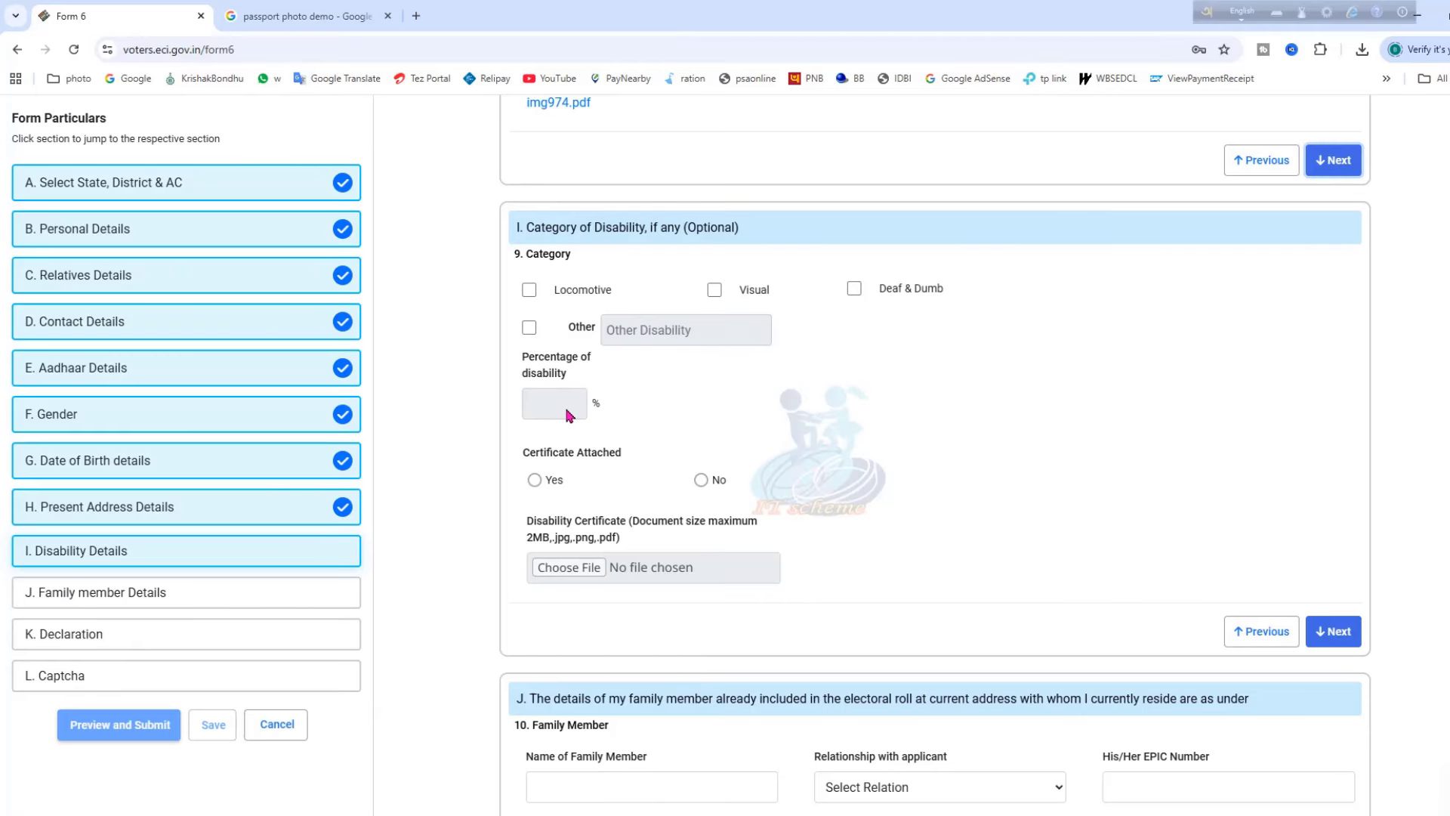
Step: Tick and then clear the Locomotive category, leaving the disability section blank
click(531, 291)
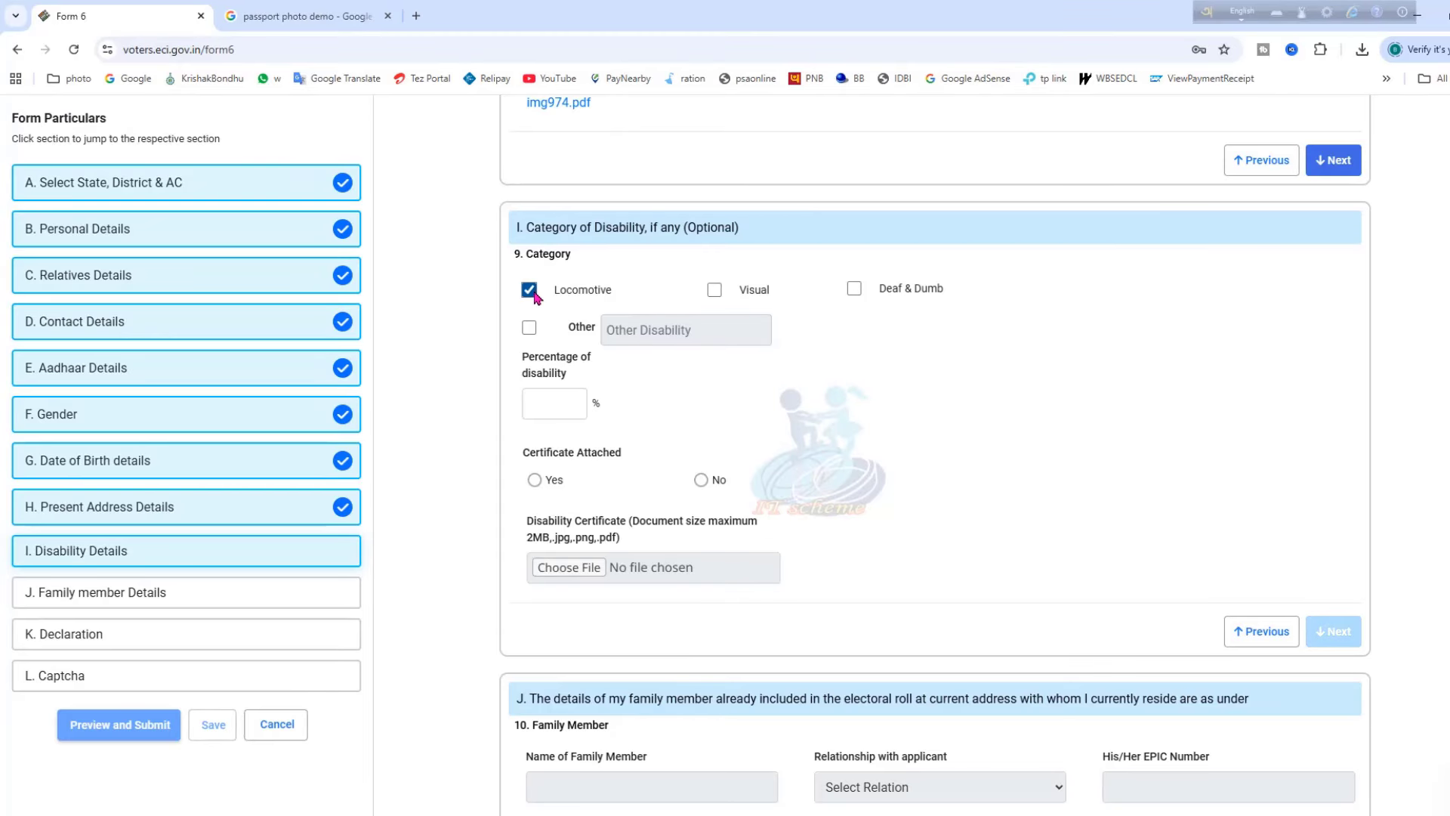
click(551, 404)
click(529, 290)
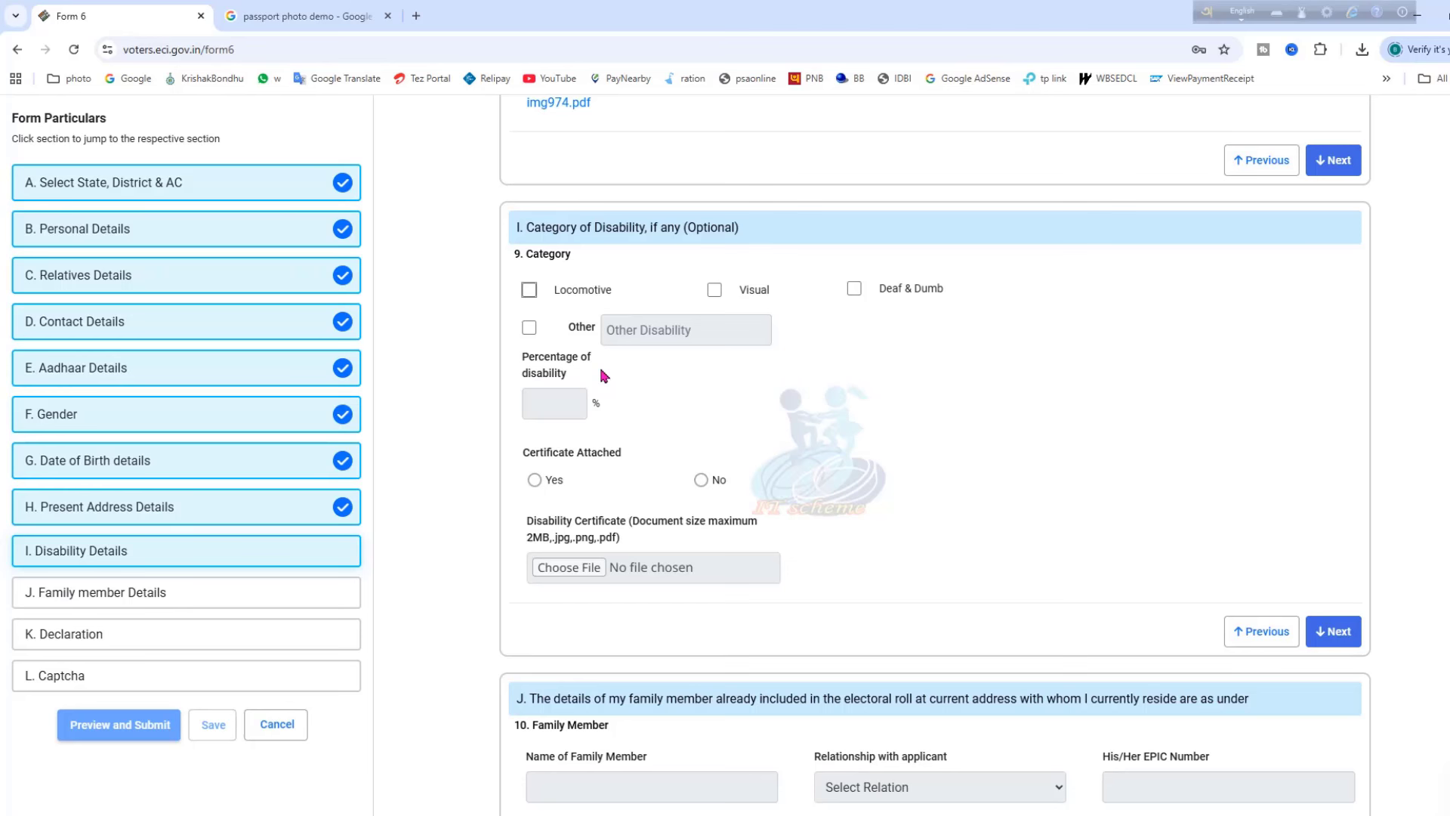
Step: Add the father as the family member on the roll, with his name and EPIC number
click(1351, 635)
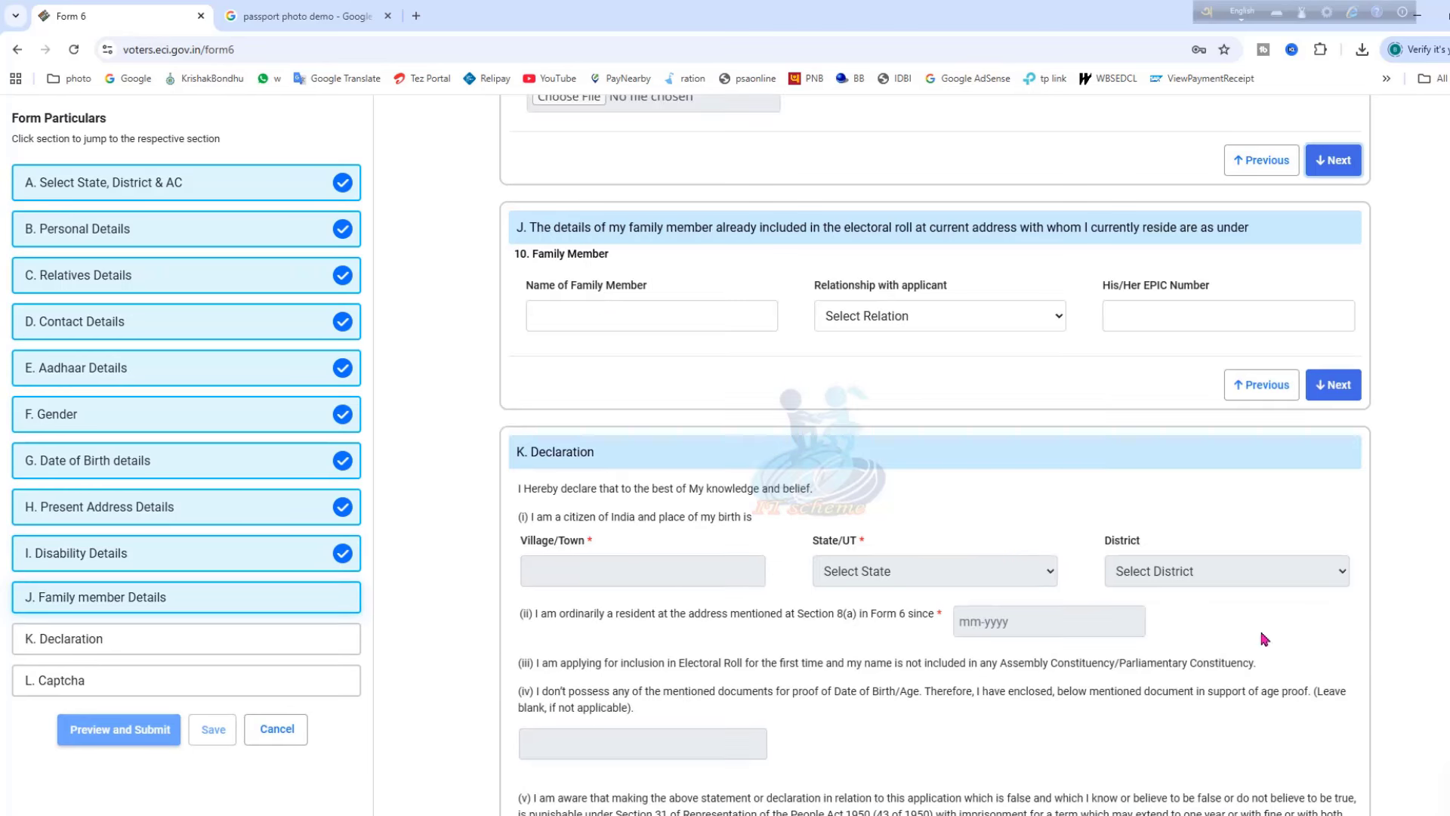
click(702, 317)
click(942, 319)
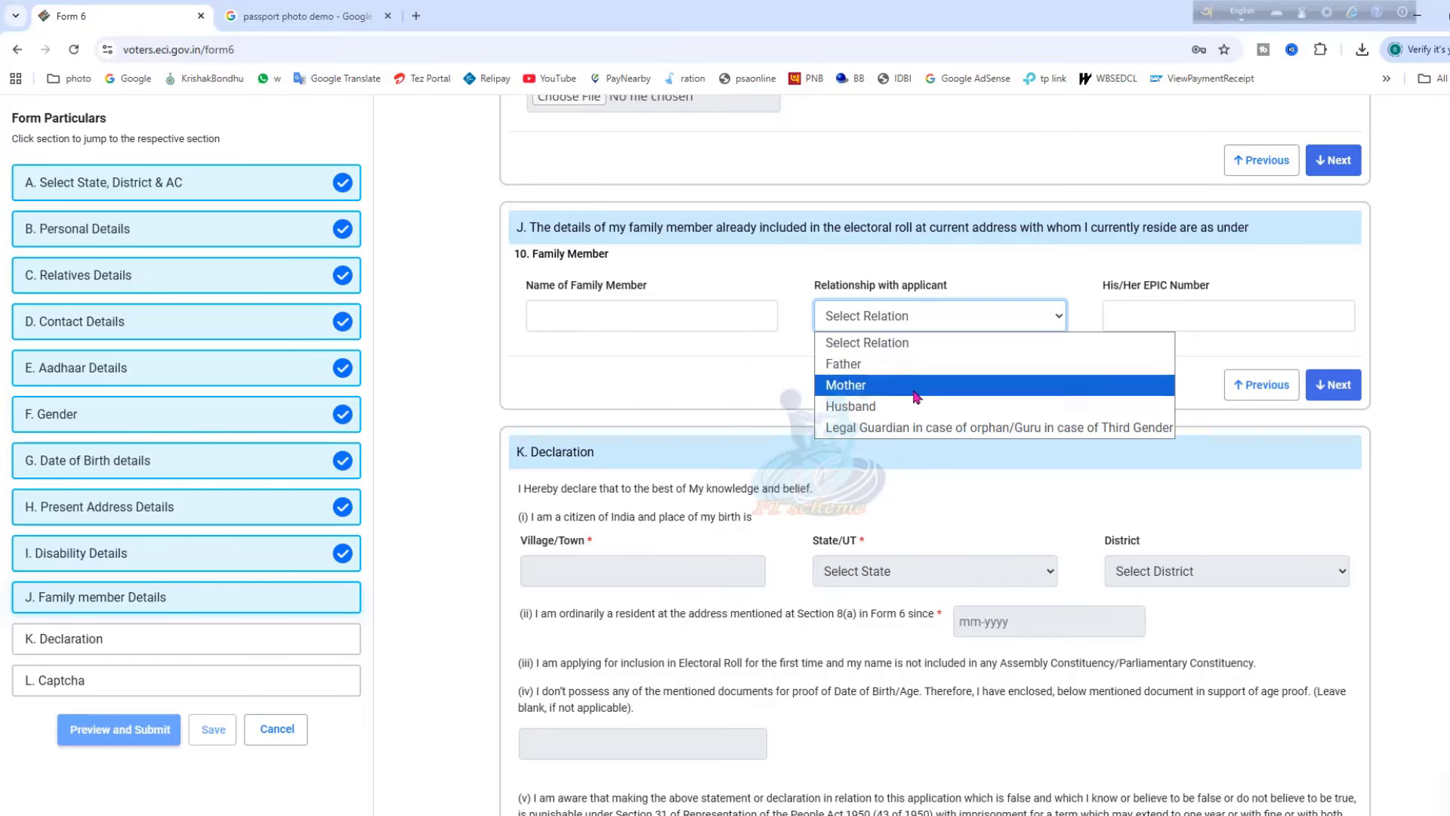
click(625, 314)
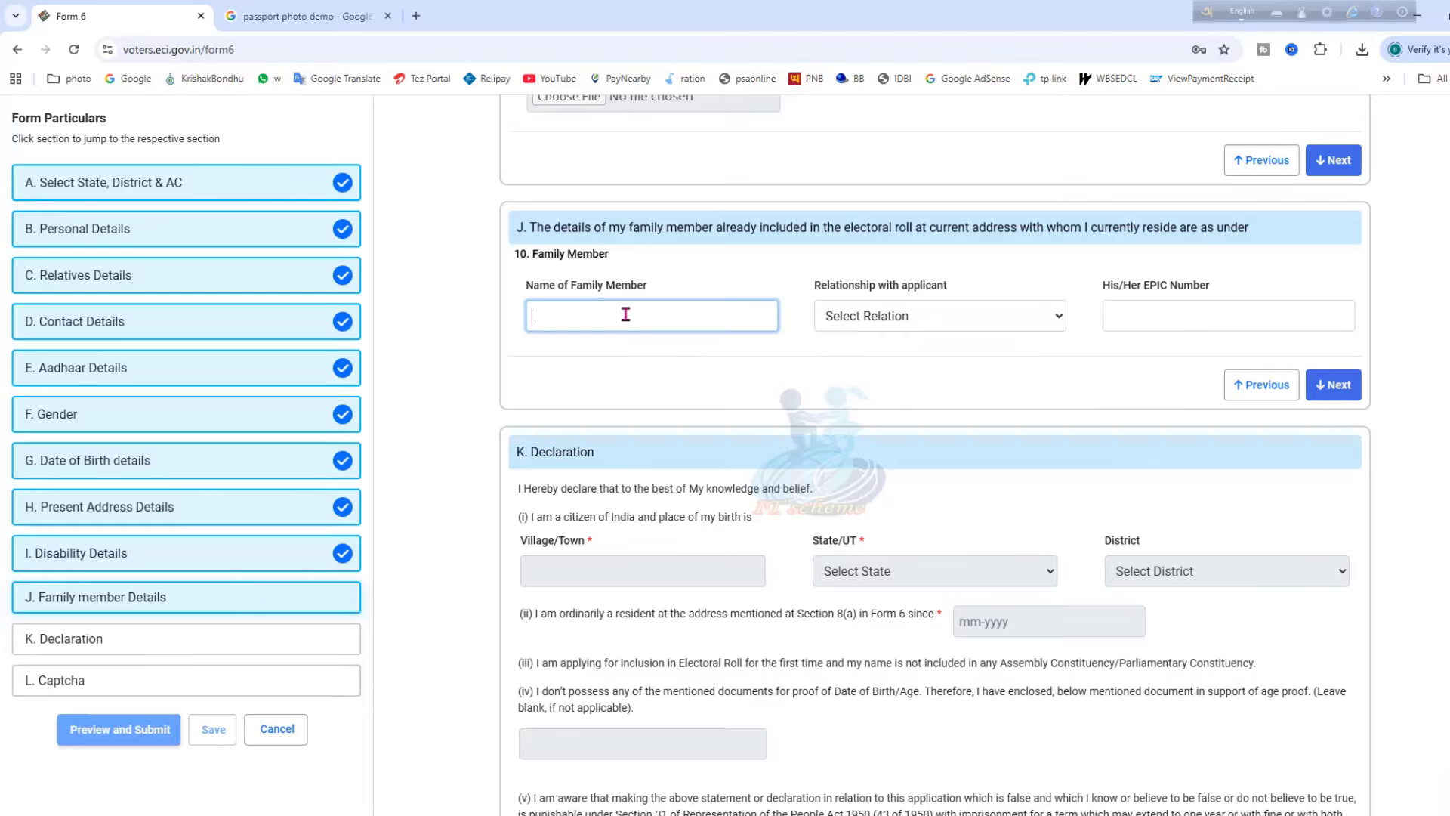
click(890, 314)
click(863, 365)
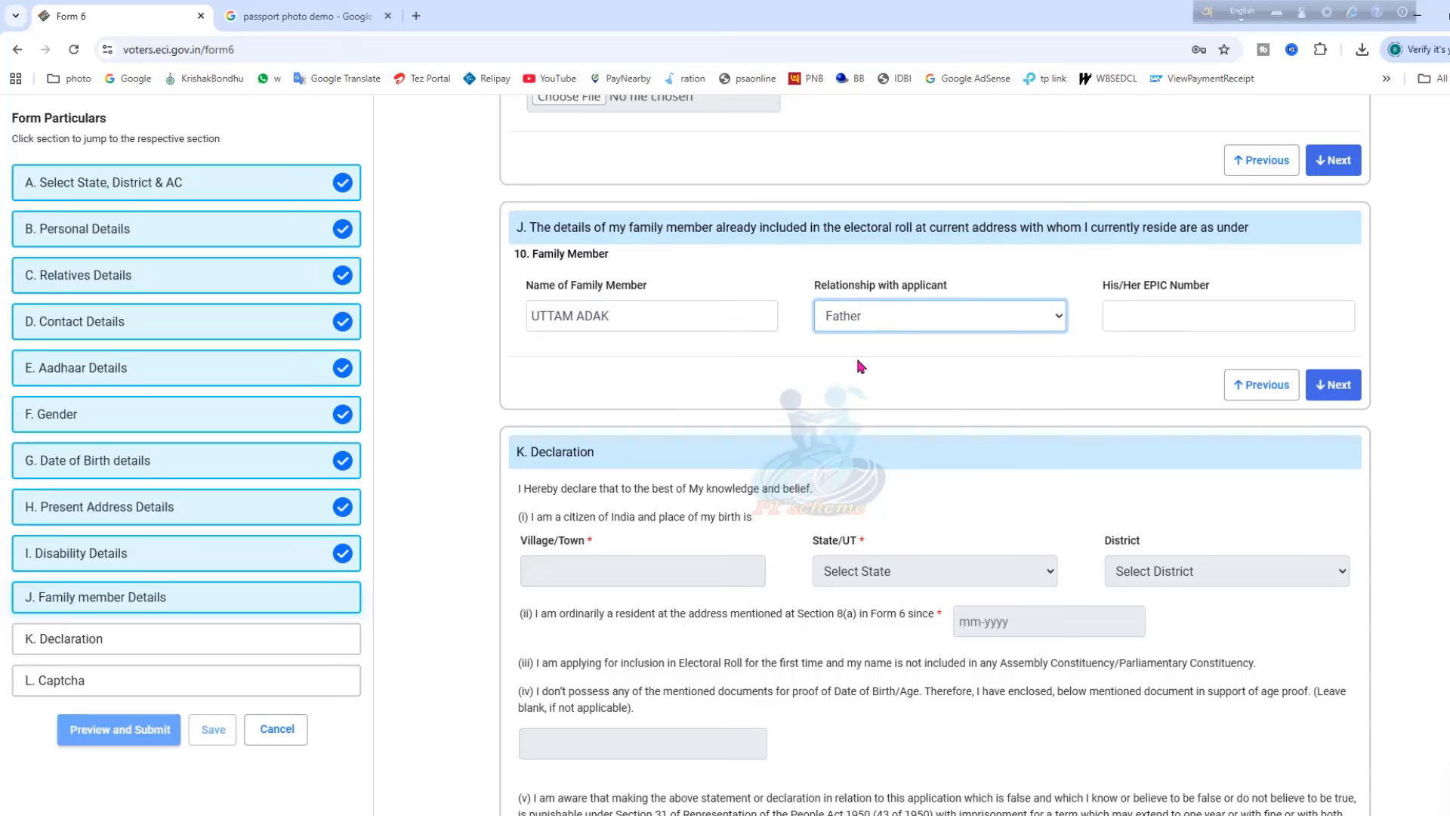
click(1133, 313)
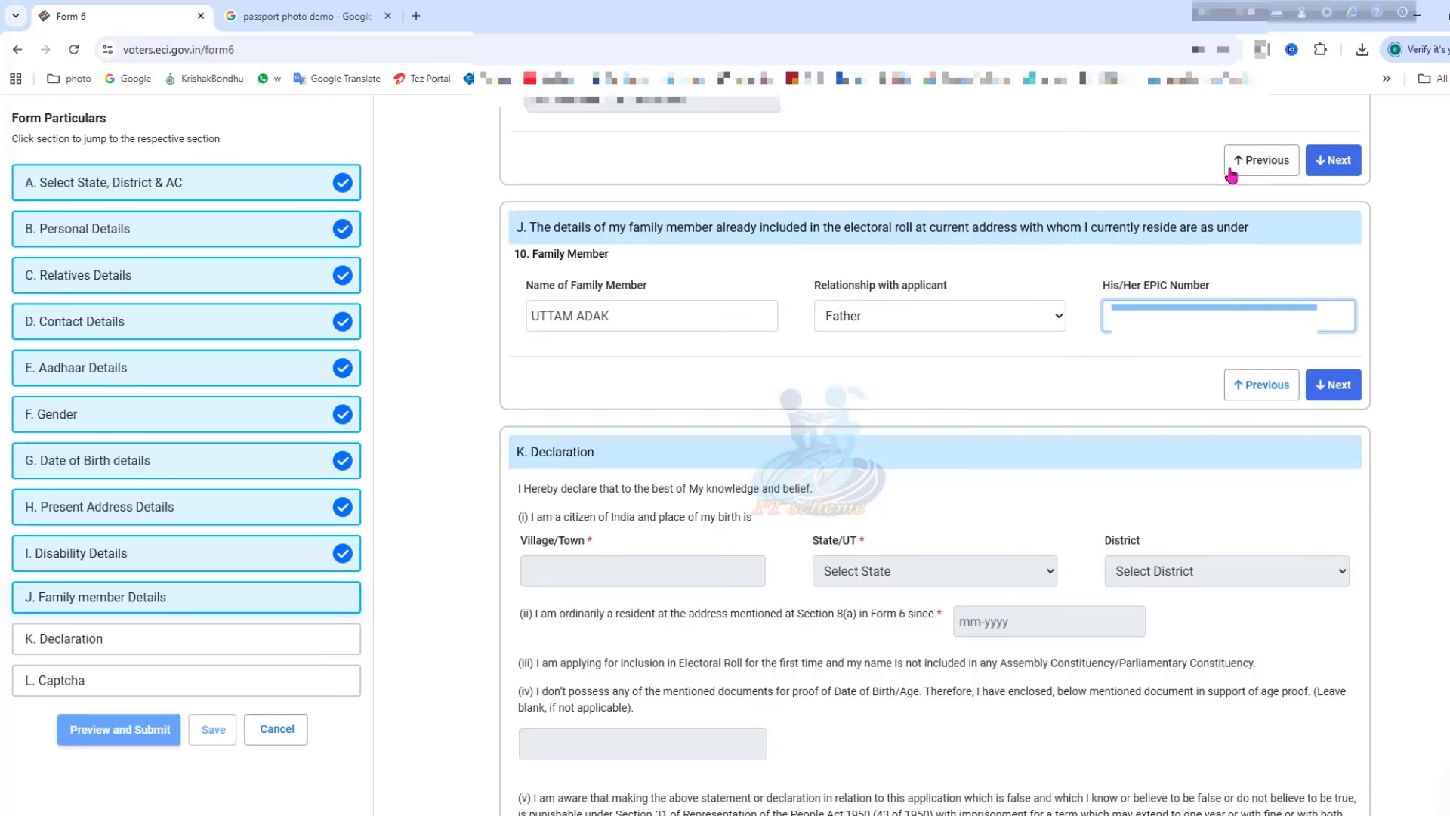
text(HGL)
Step: Enter the birthplace village with state West Bengal and district PURBO MEDINIPUR
click(1329, 384)
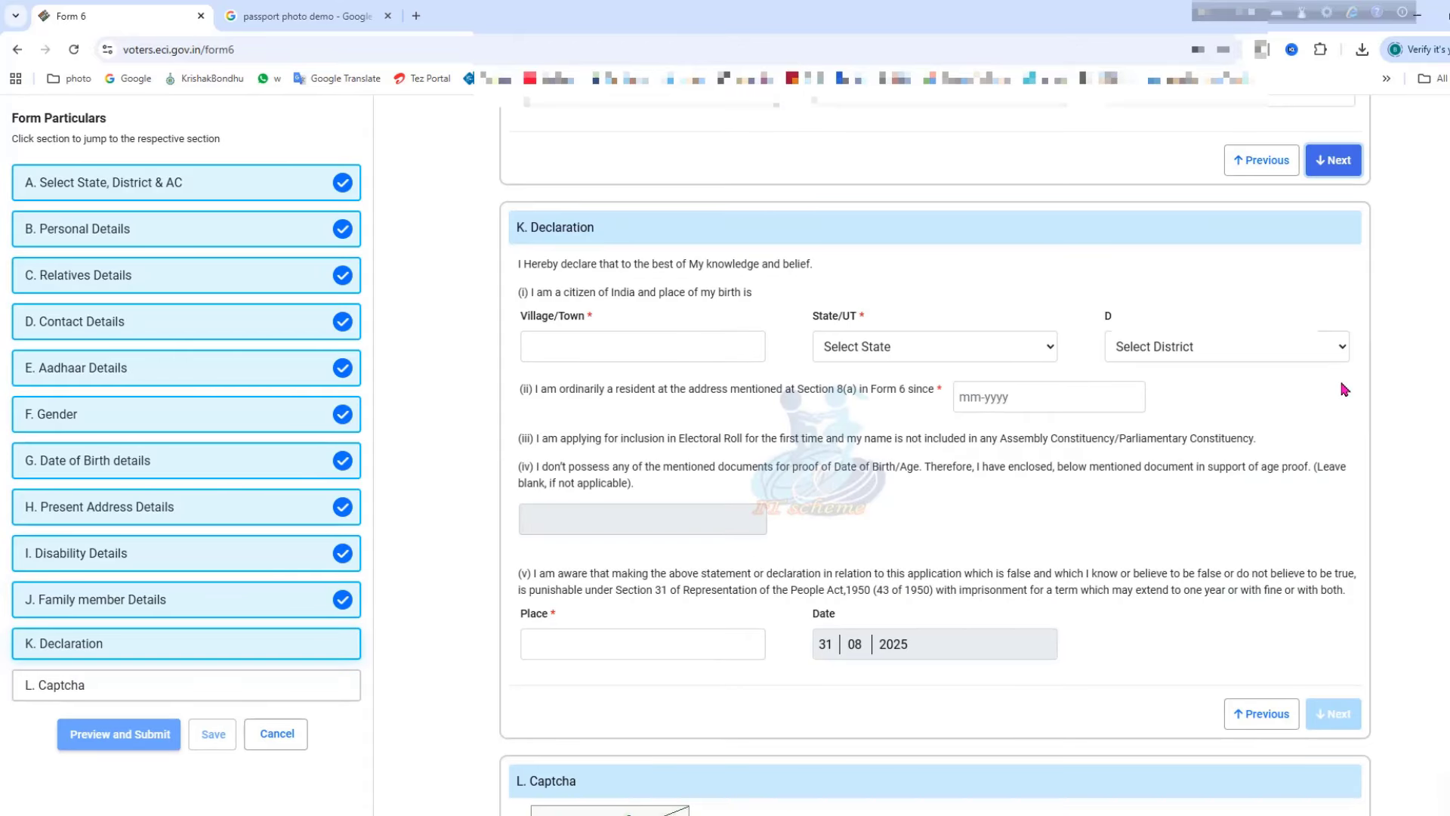
click(592, 334)
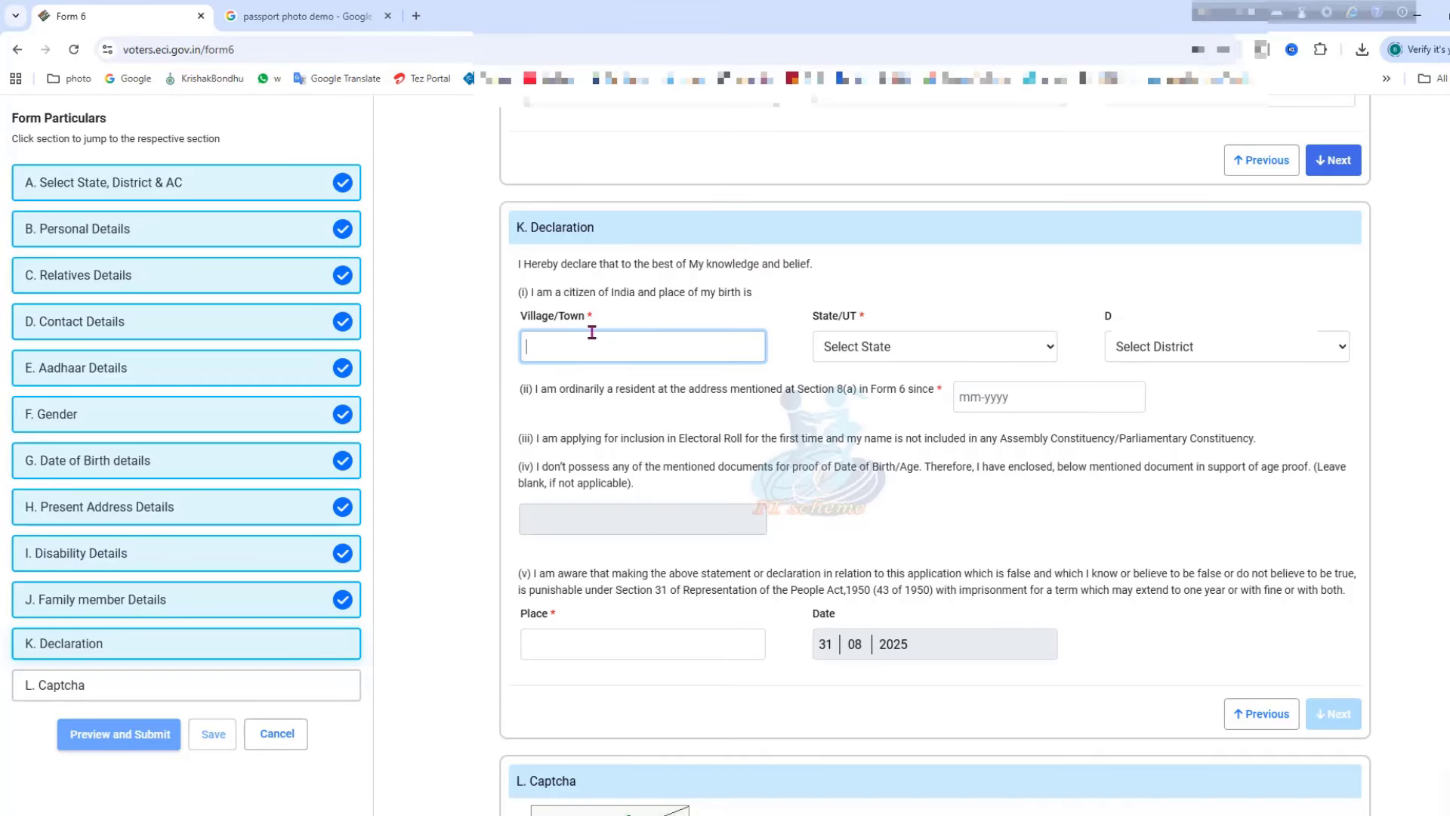
text(N)
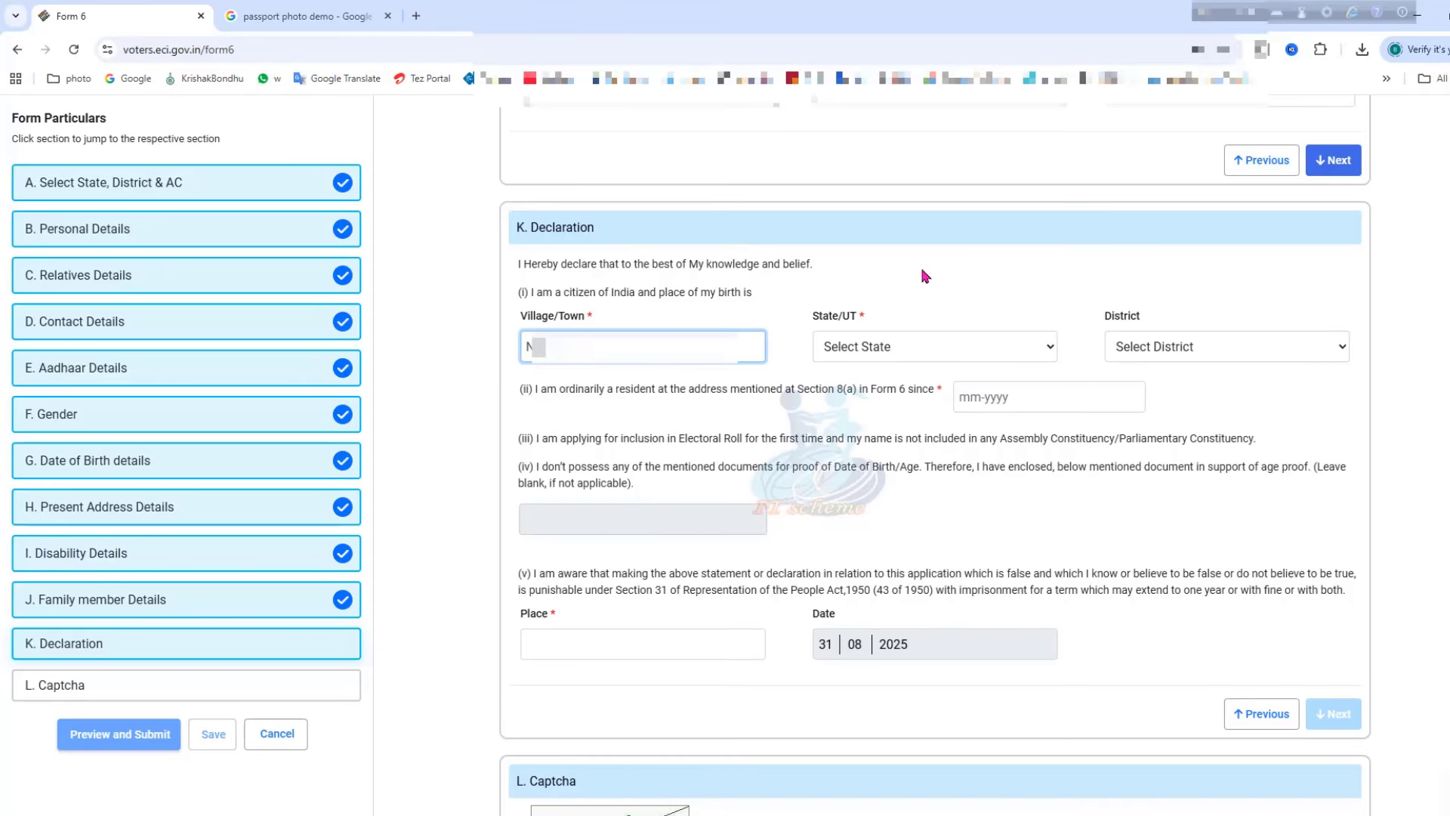
text(aa)
click(933, 351)
key(w)
click(886, 778)
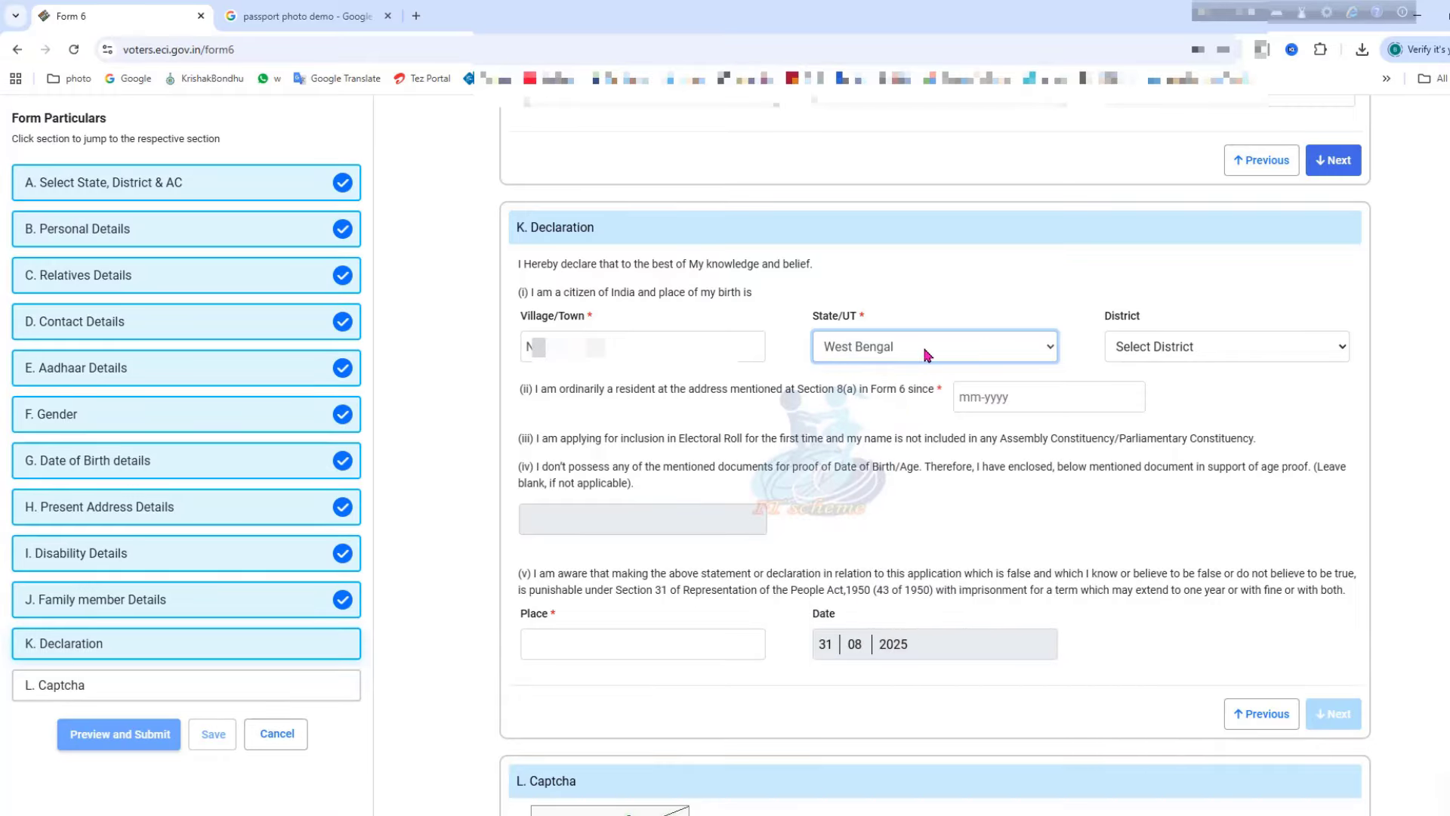
click(1161, 349)
scroll(1178, 605, down, 3)
click(1178, 710)
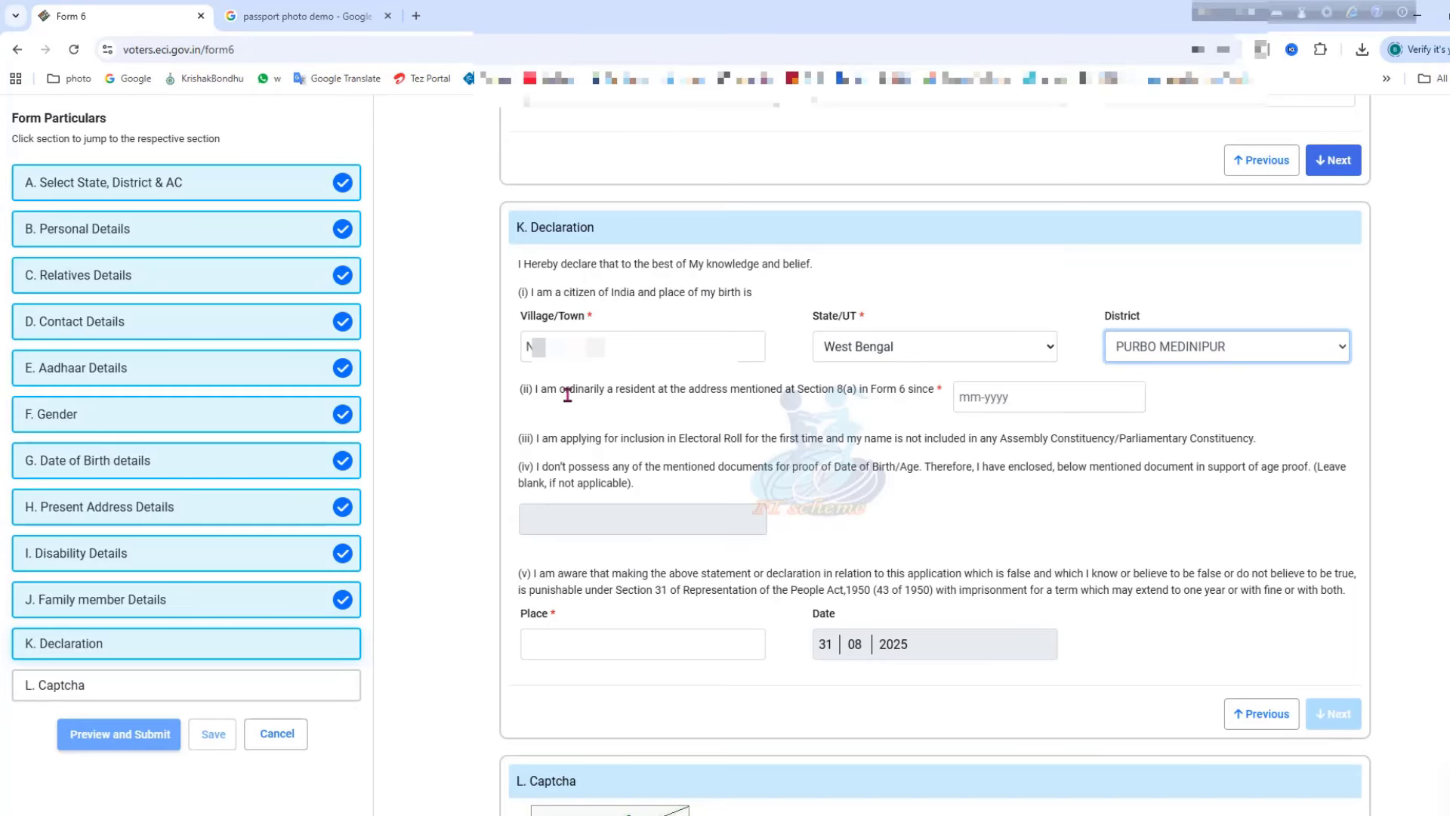
Step: Set residence at the present address since May 2006
click(965, 402)
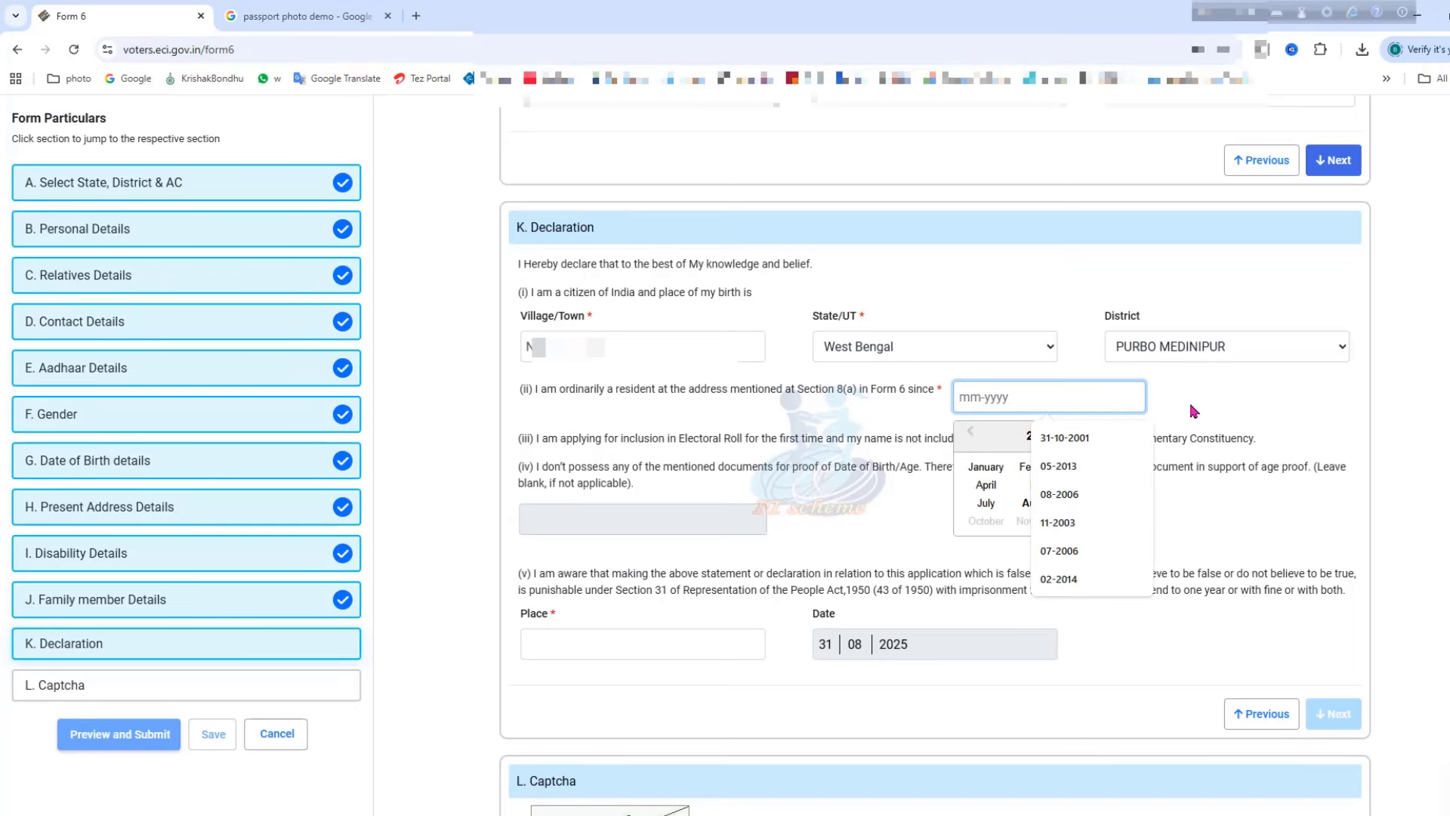
click(1005, 426)
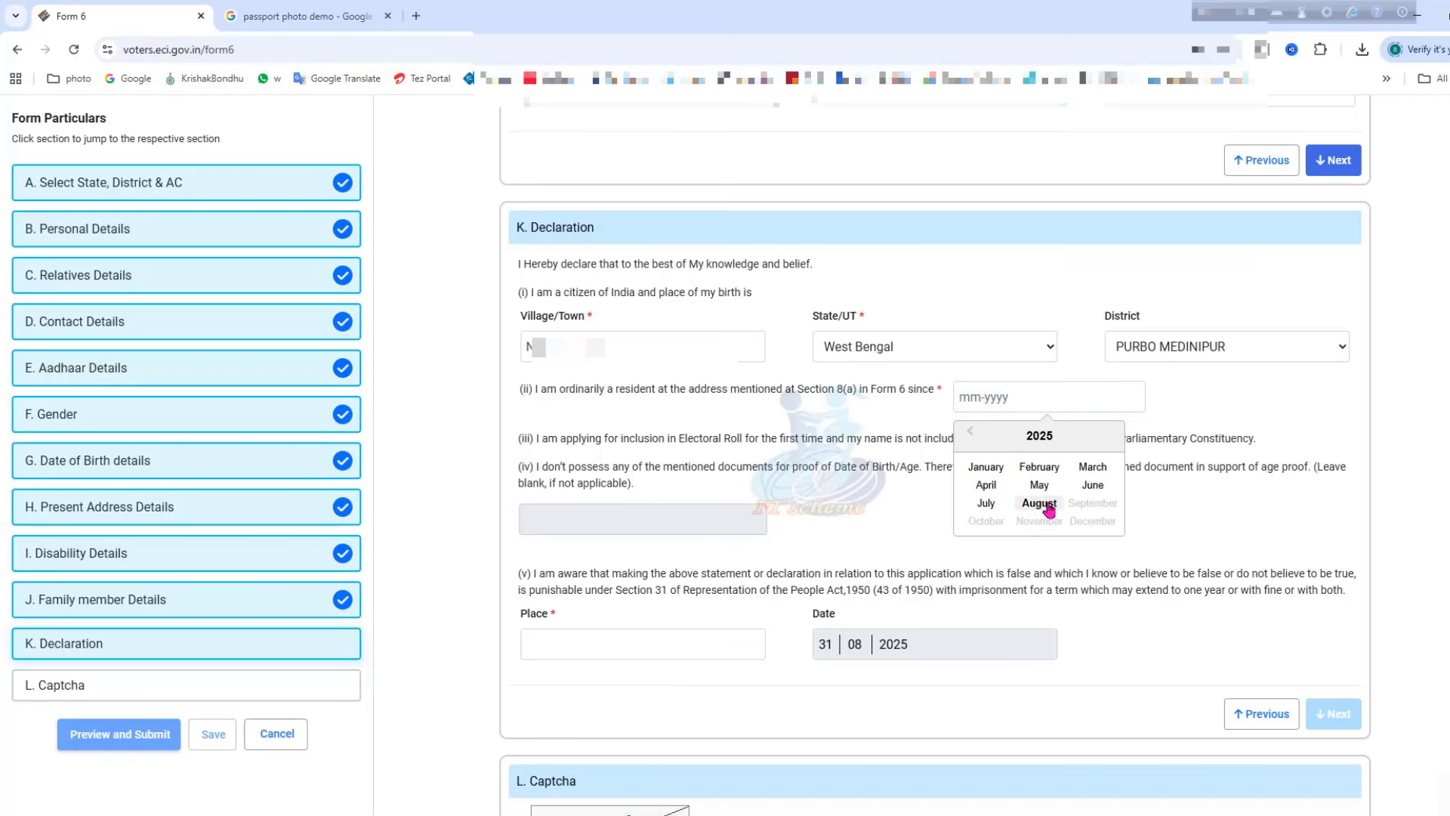
click(972, 433)
click(971, 433)
click(971, 433)
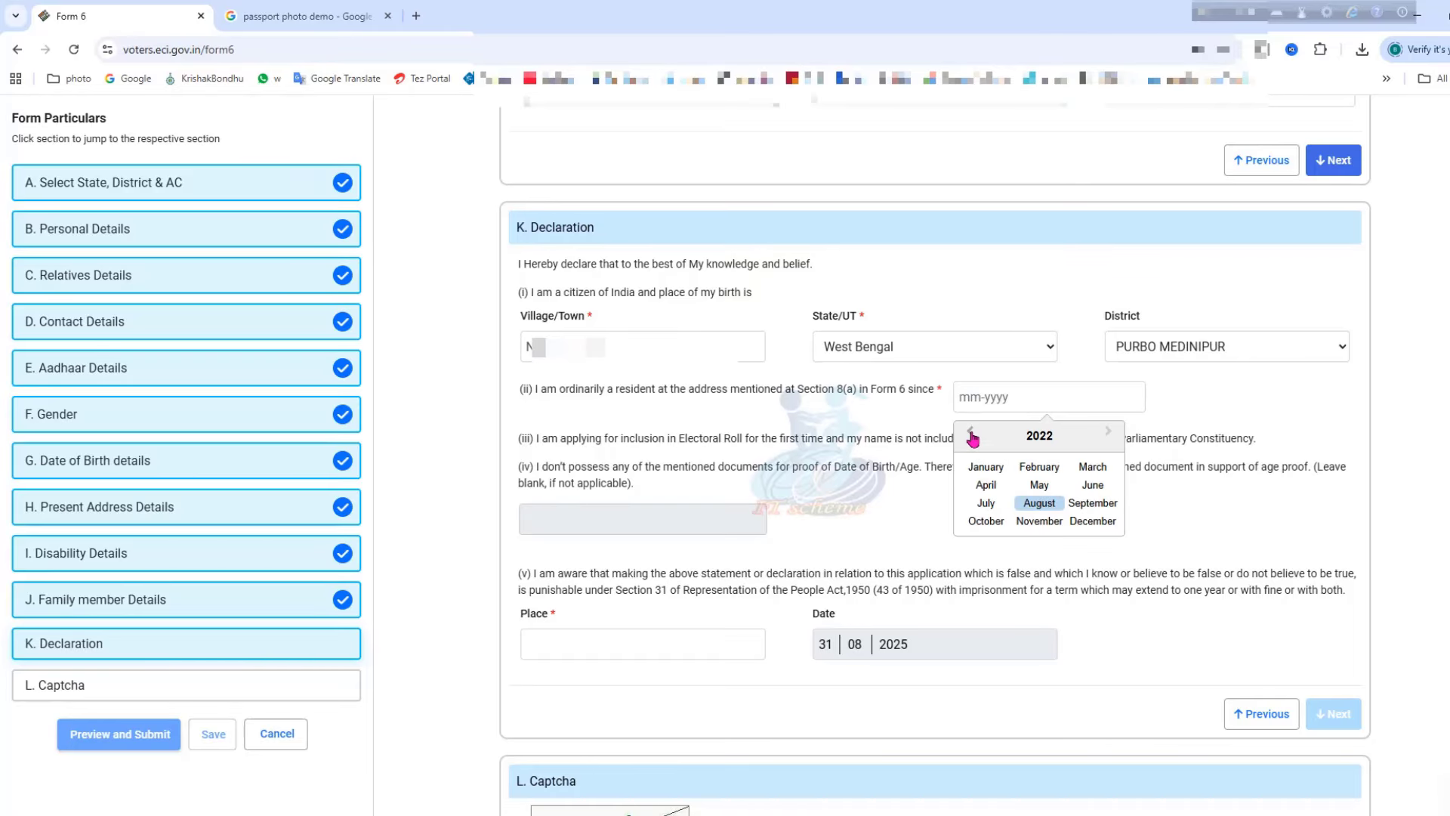
click(971, 434)
click(971, 433)
click(971, 433)
click(971, 433)
click(972, 433)
click(971, 434)
click(1039, 484)
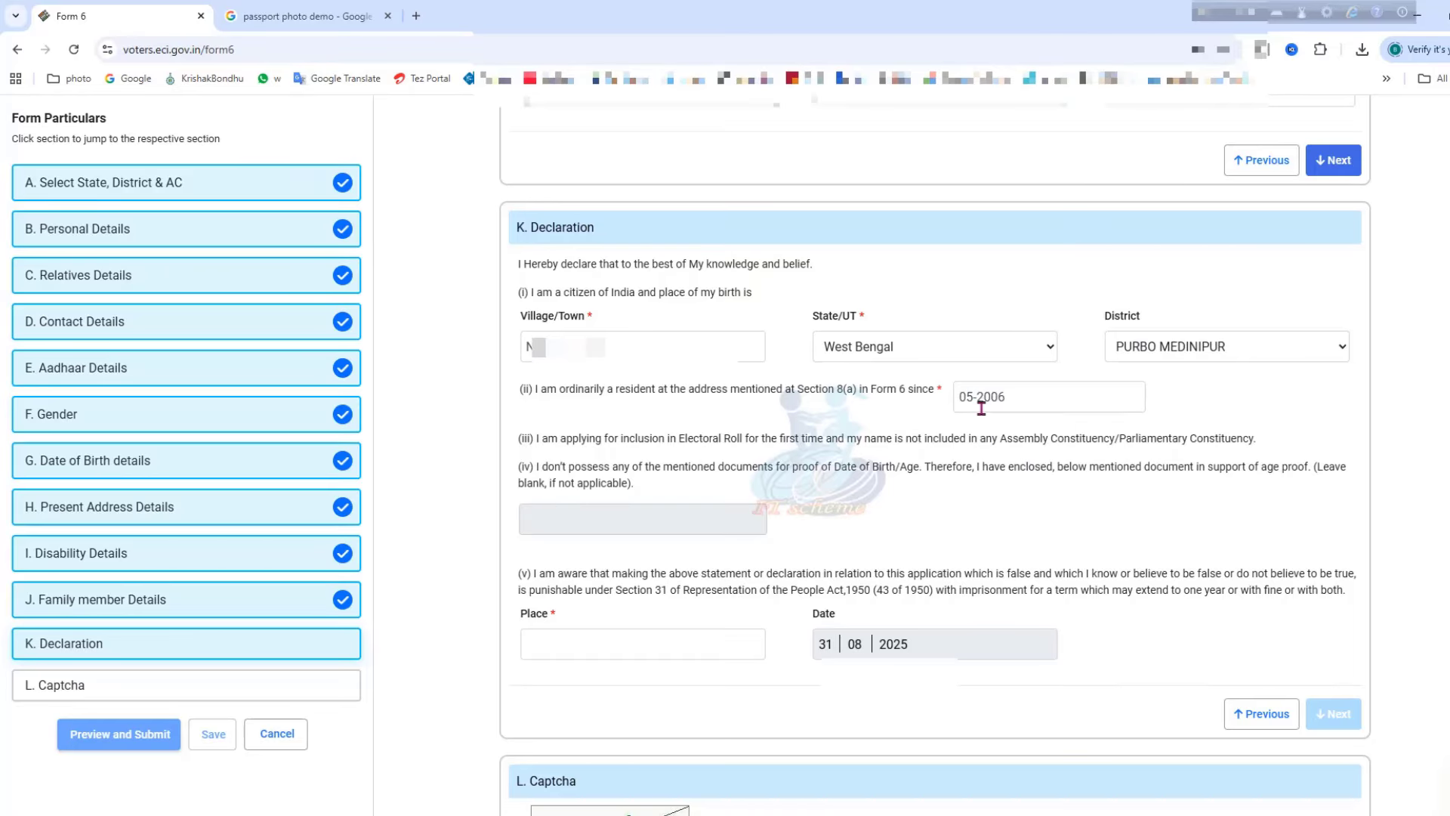
scroll(849, 483, down, 3)
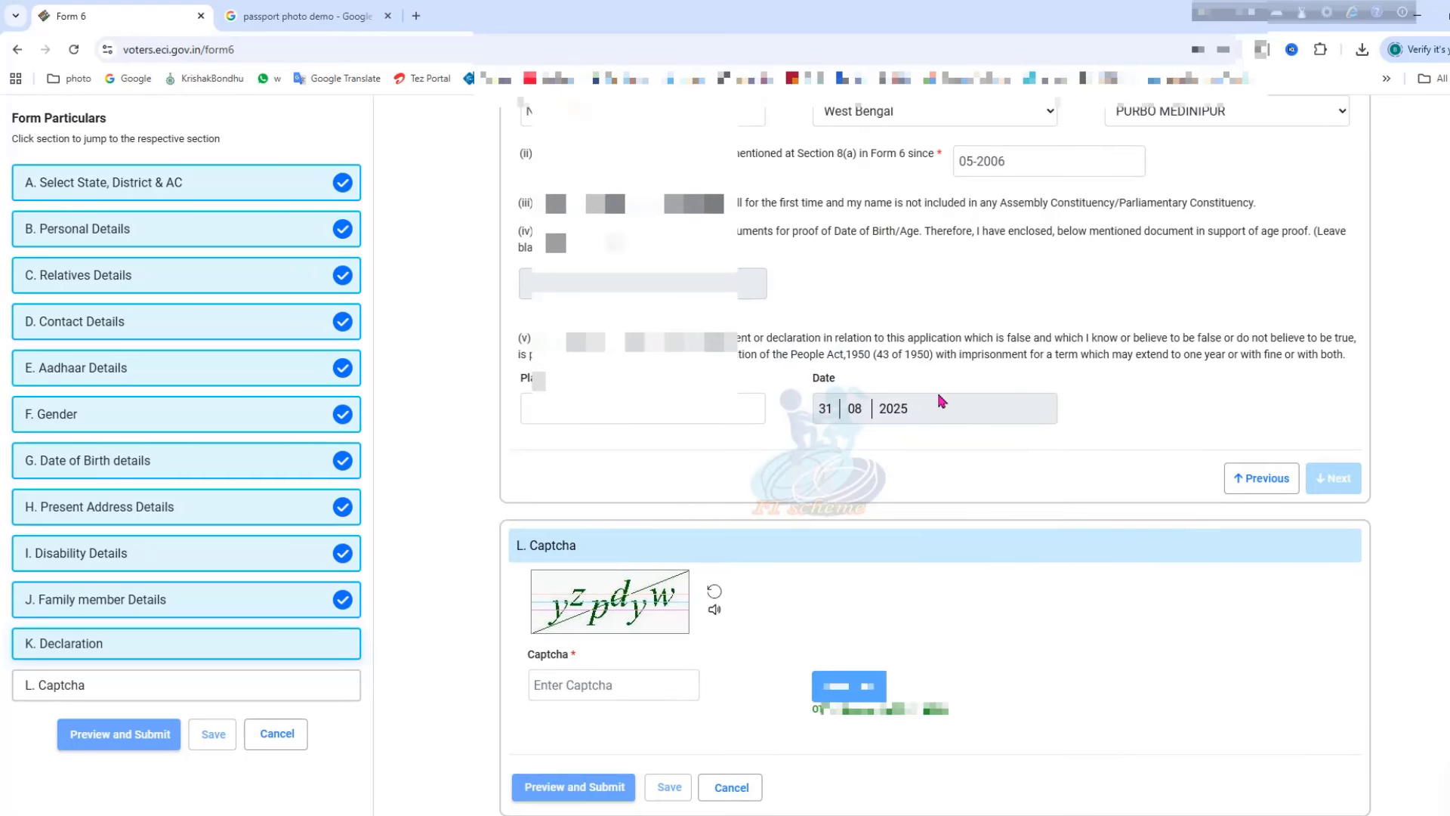
Step: Fill in the declaration's Place and complete the declaration
click(625, 406)
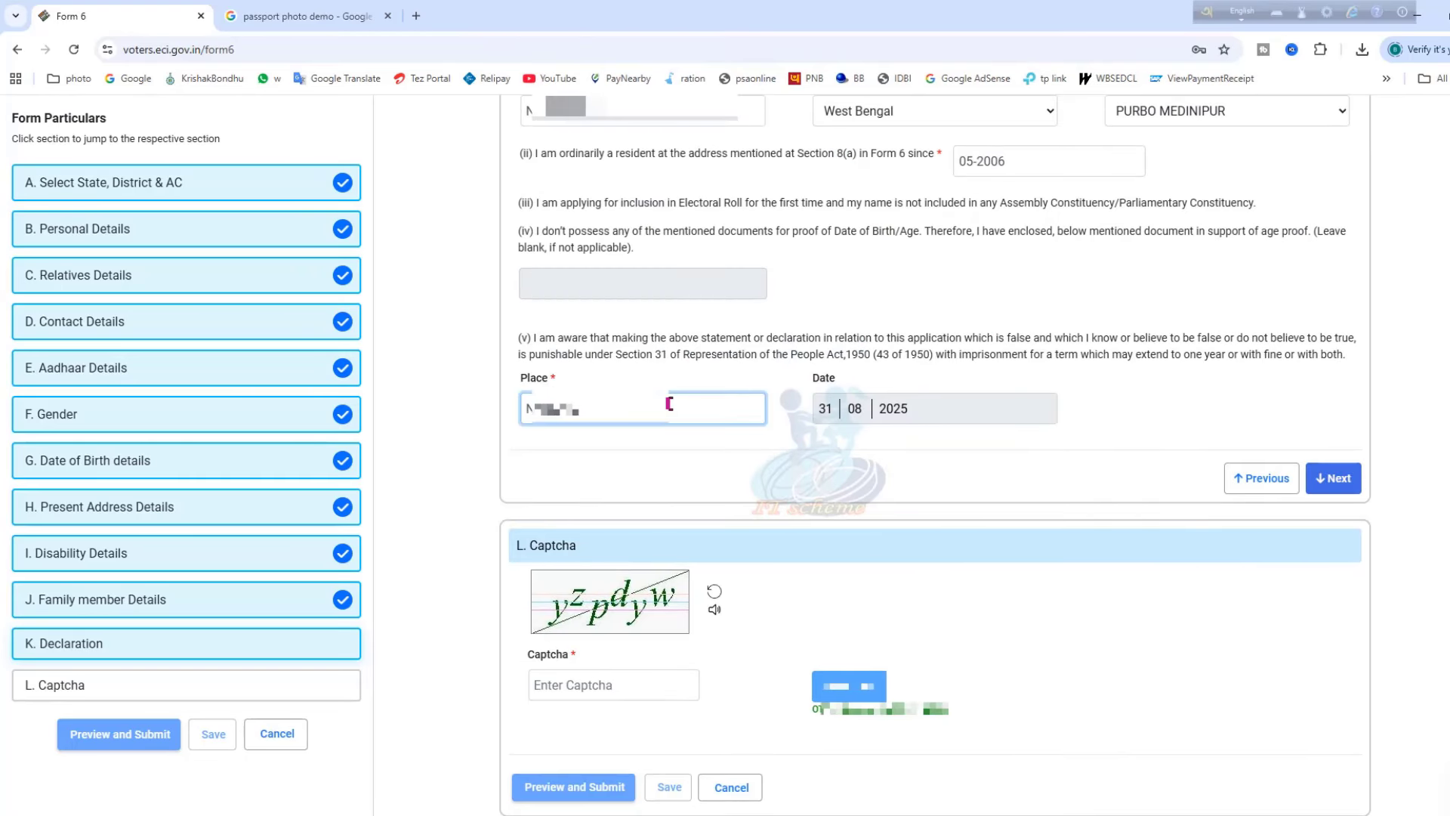
text(**)
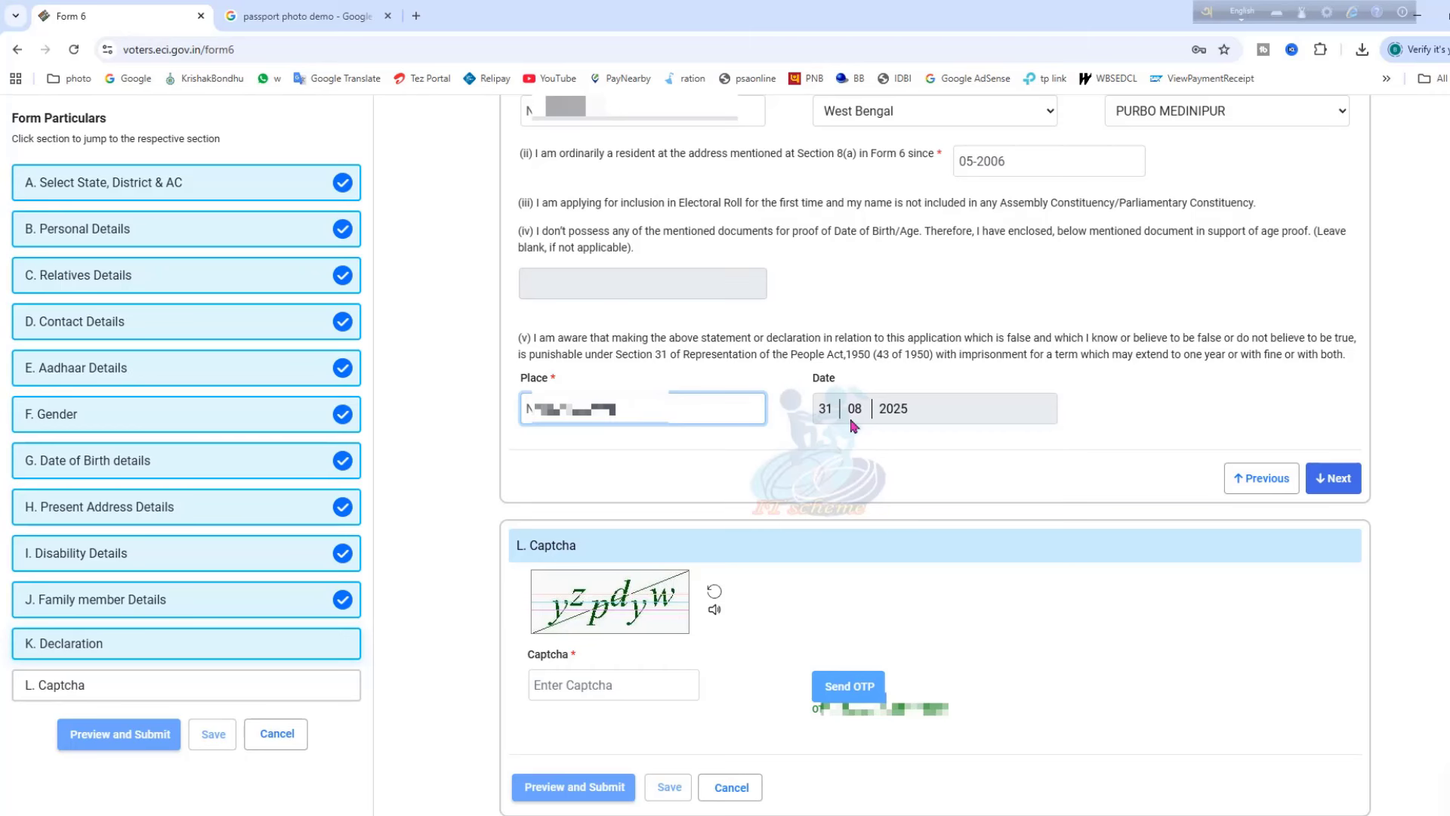
click(1333, 477)
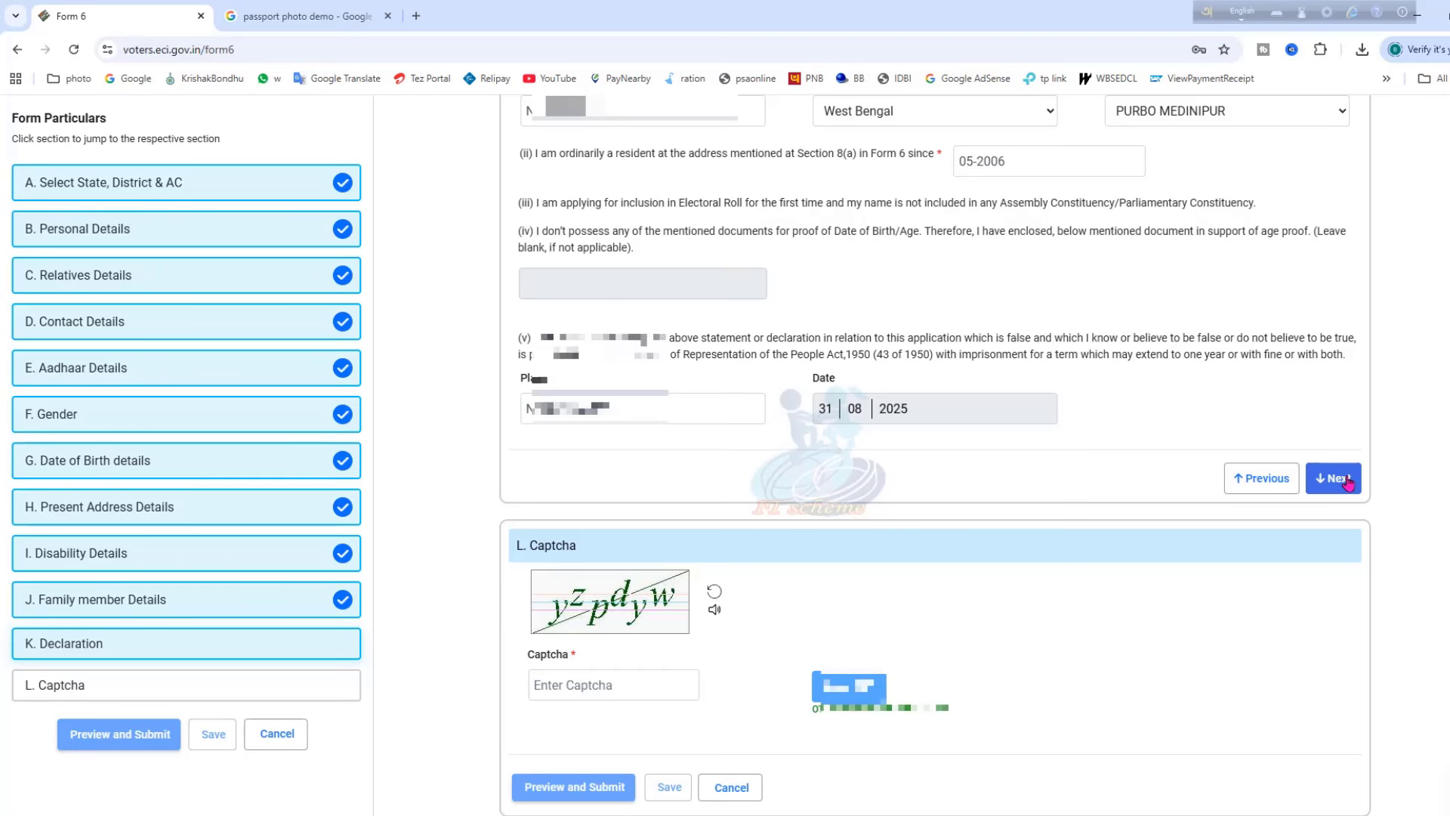
Step: Enter the captcha, retype the refreshed one, send the OTP, and begin entering the received OTP
text(yzpdyw)
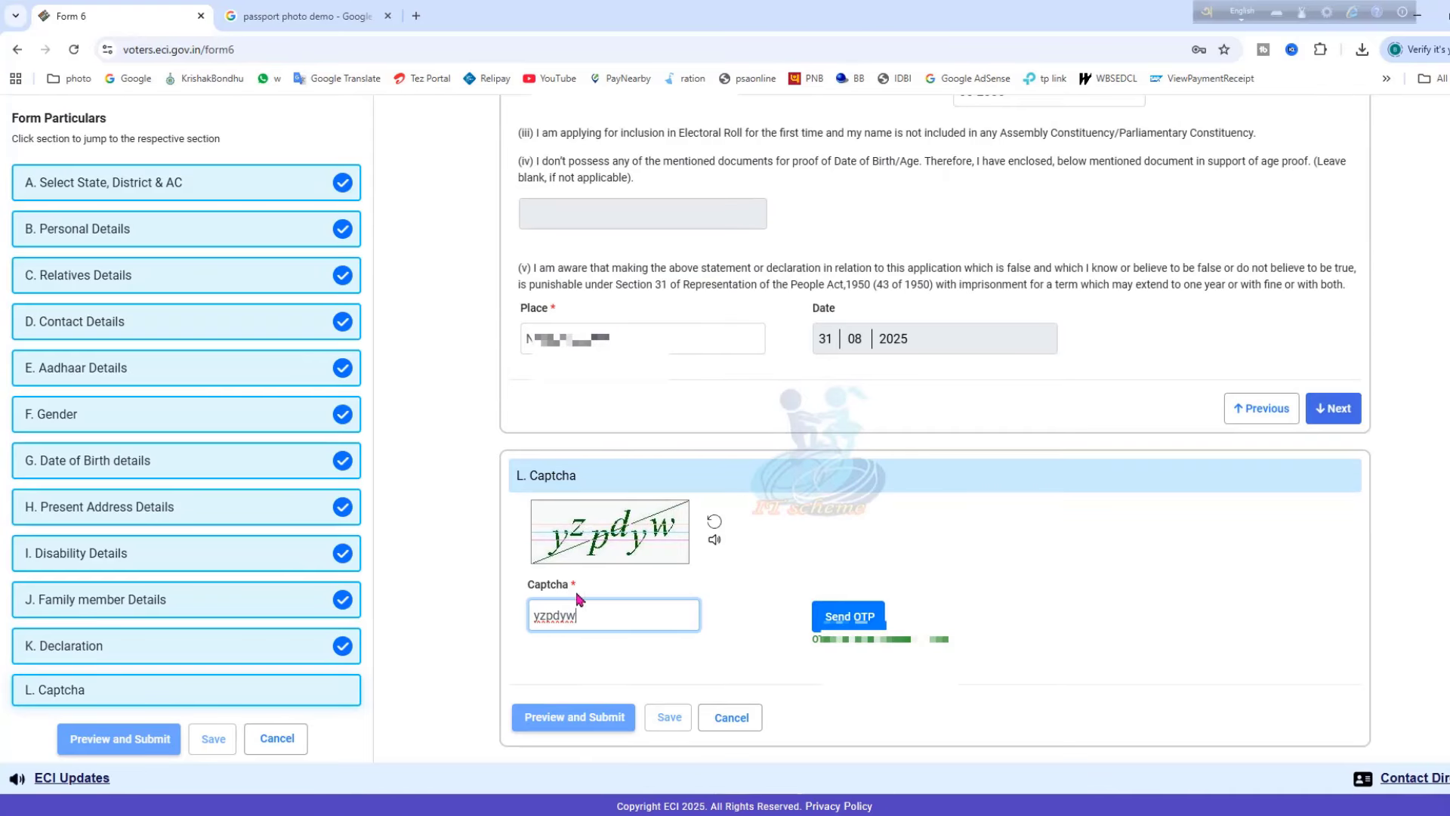
click(849, 617)
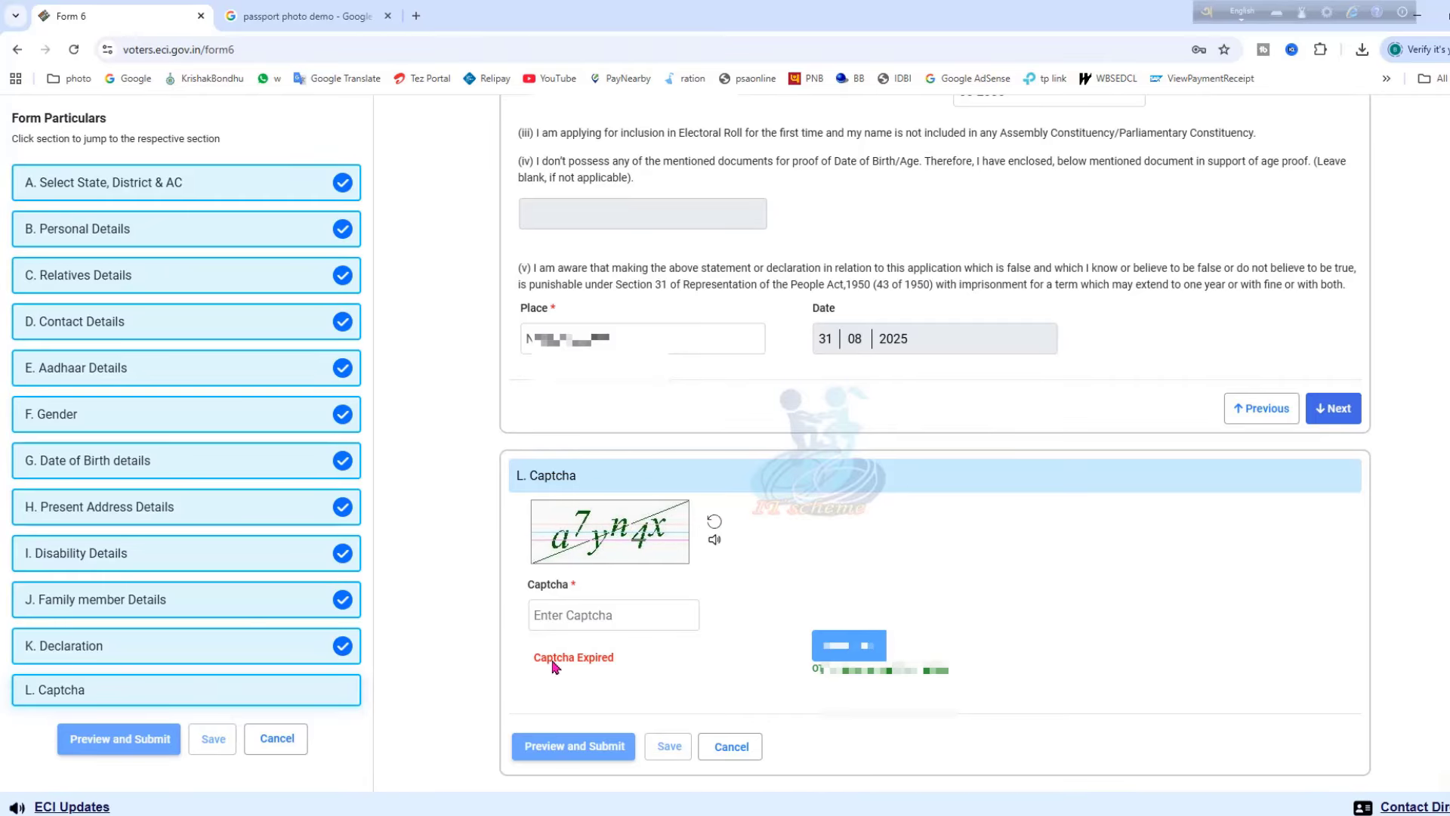
click(597, 613)
text(a7yn4x)
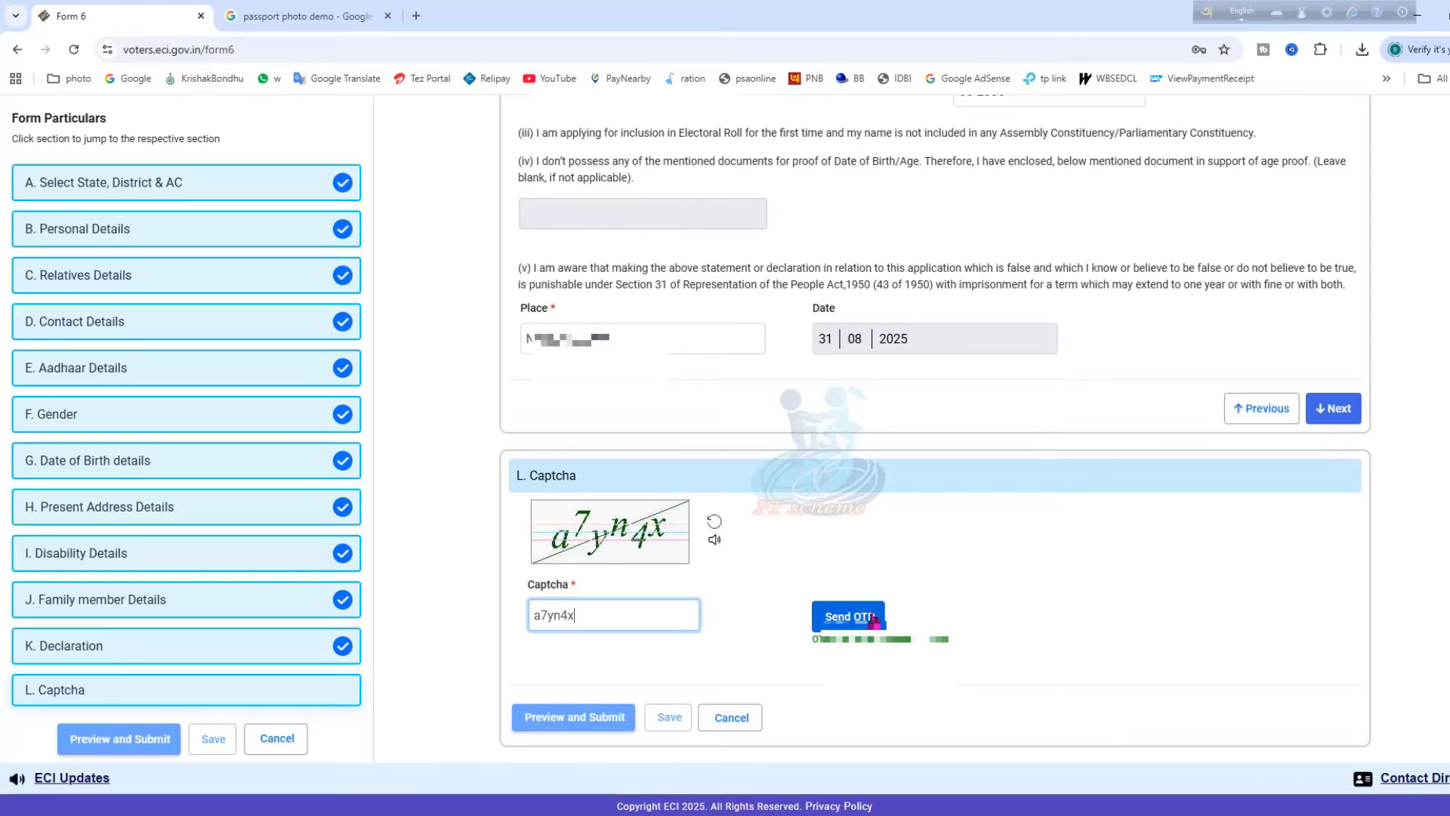
click(837, 621)
click(612, 664)
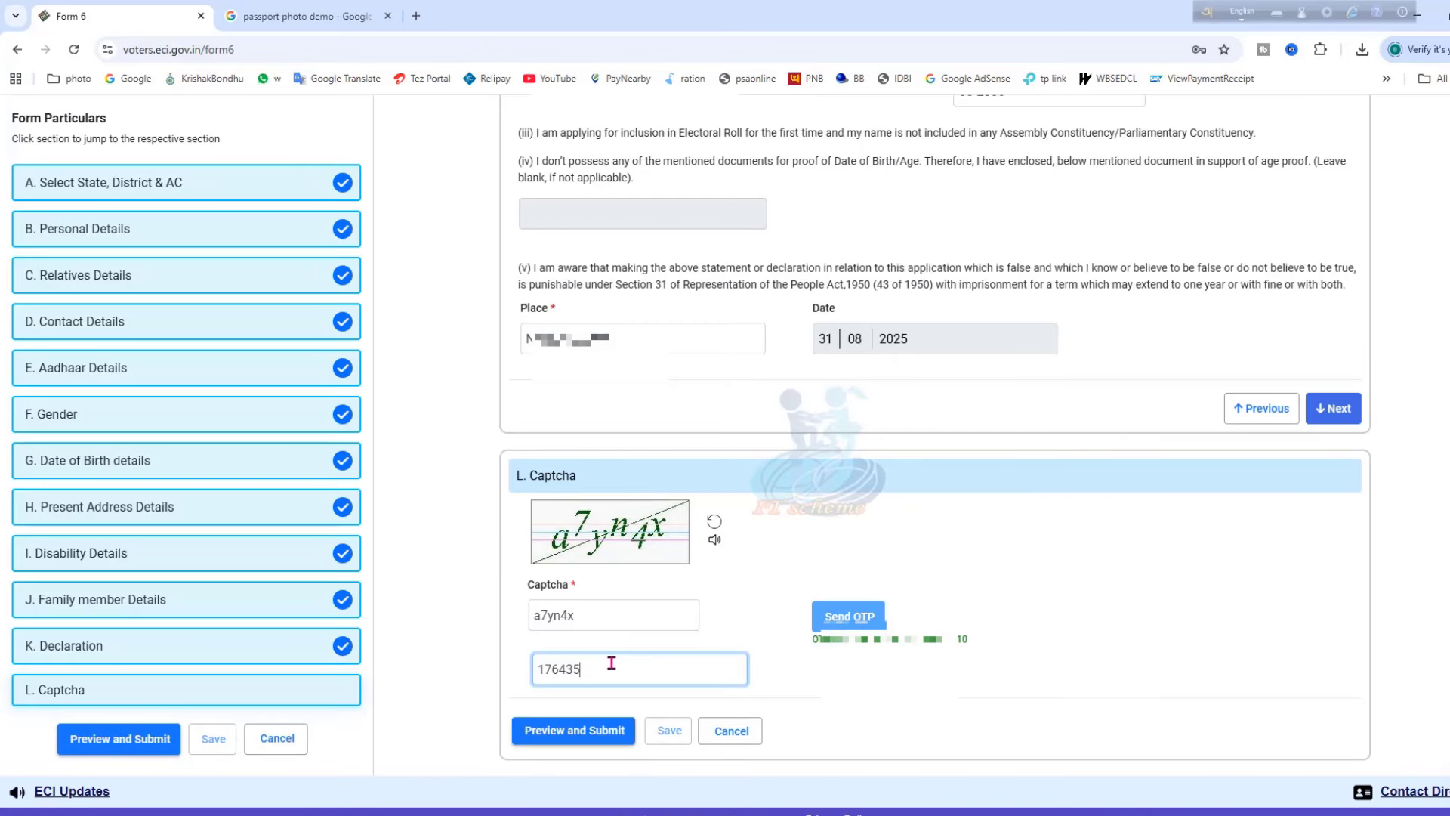
Step: Review the Form 6 preview and choose eSign & Submit
click(603, 732)
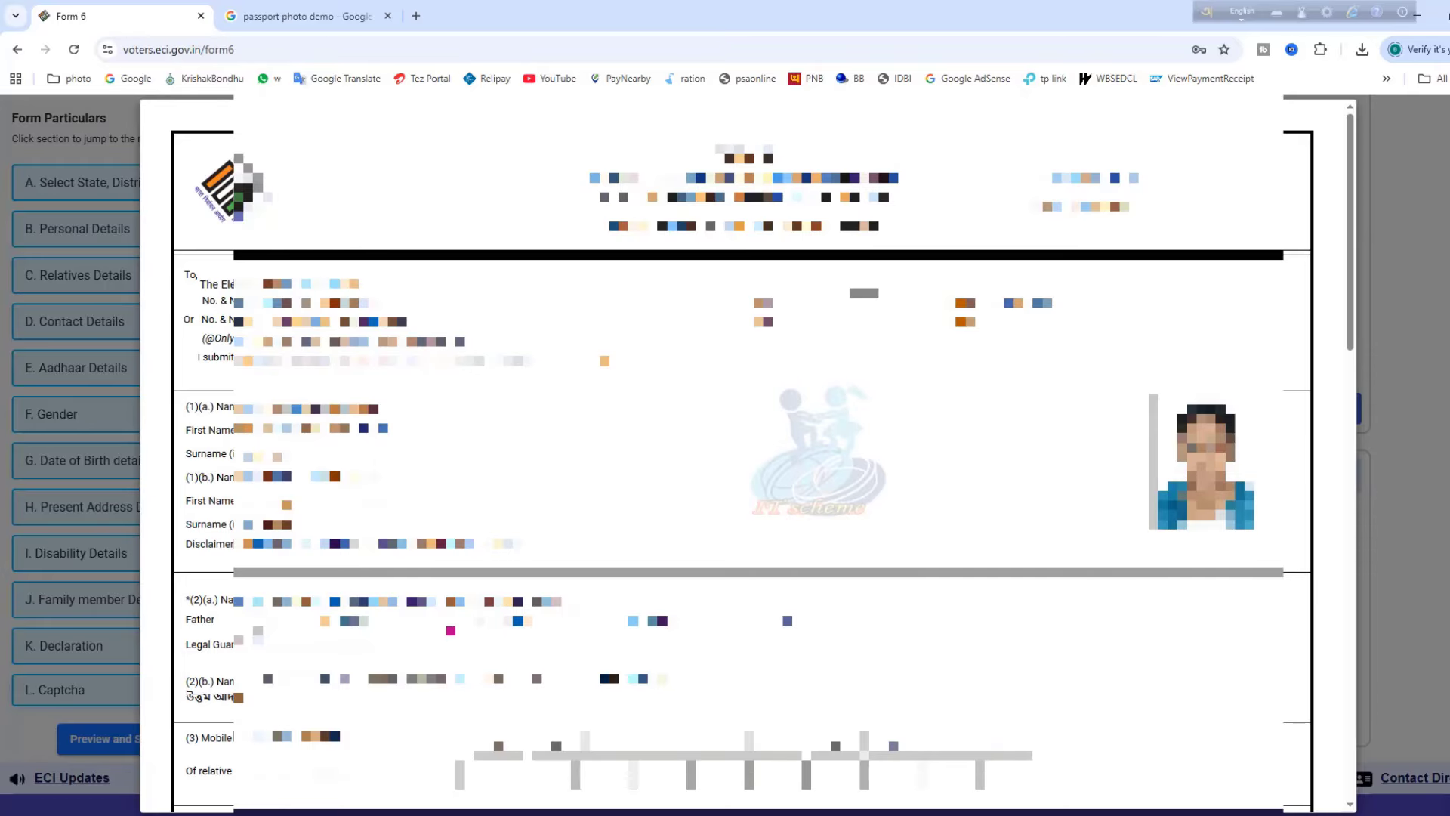
mouse_move(1350, 260)
mouse_down()
mouse_move(1353, 436)
mouse_move(1317, 570)
mouse_up()
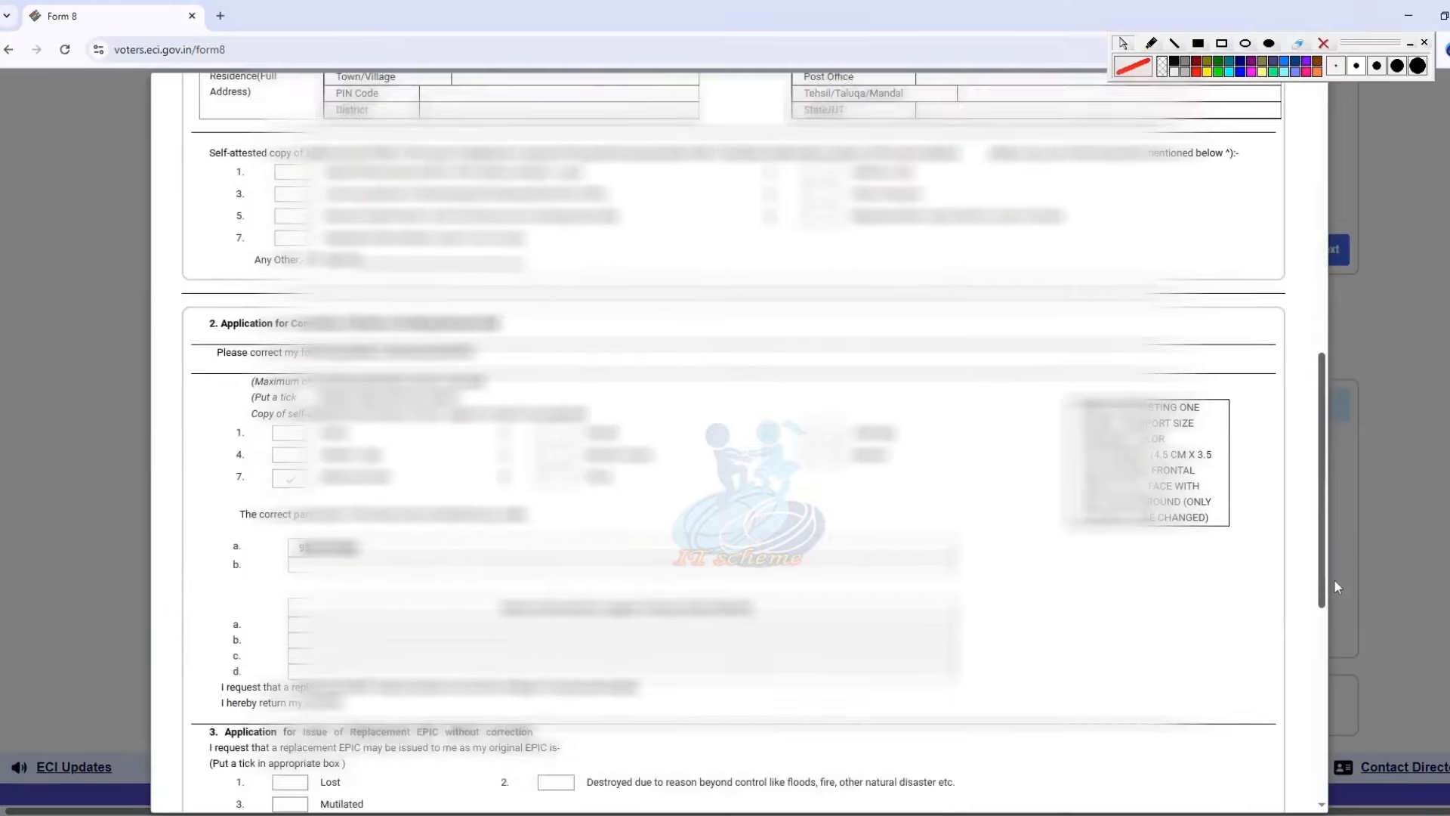
scroll(1337, 587, down, 10)
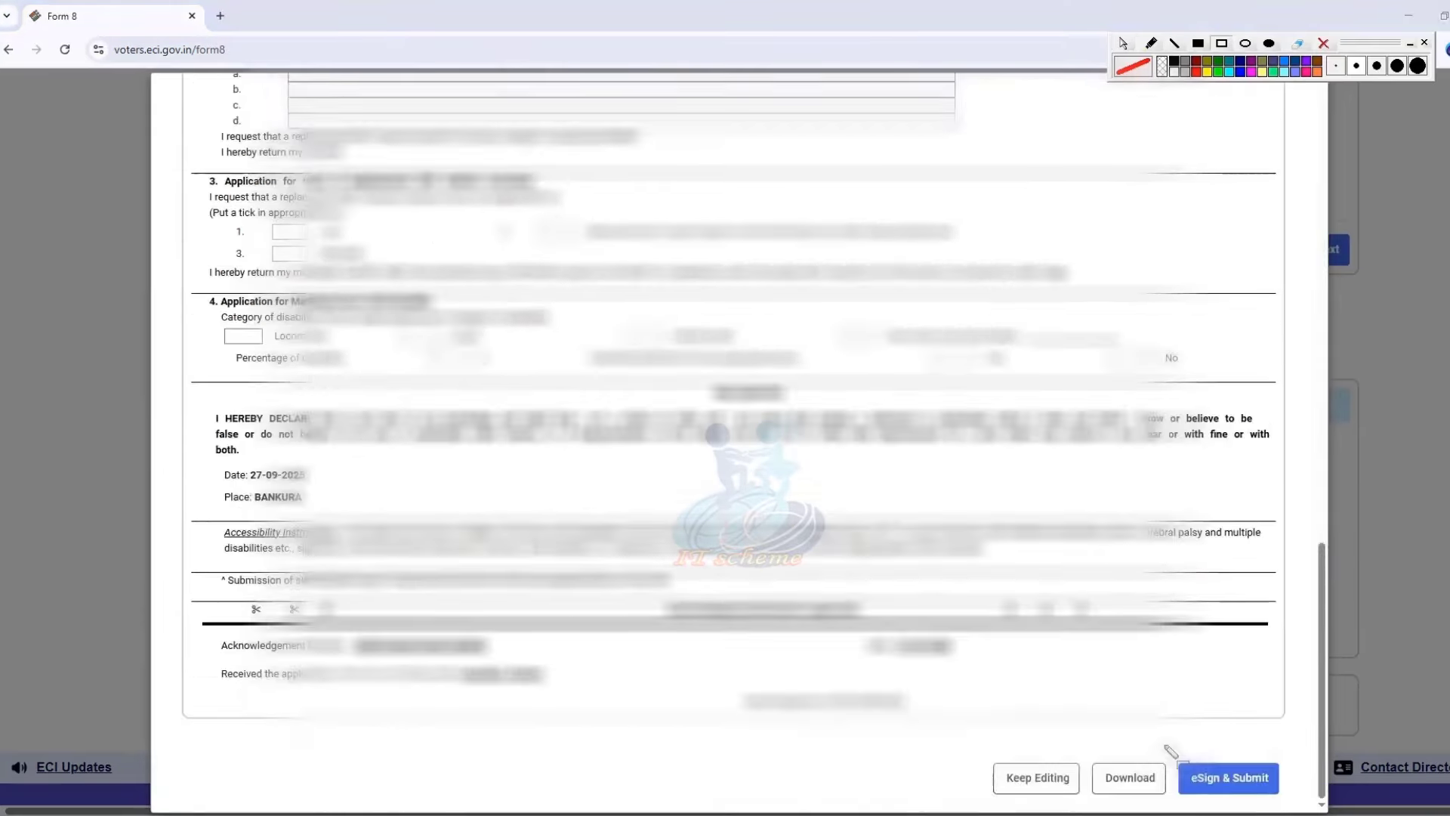
drag(1163, 748, 1249, 798)
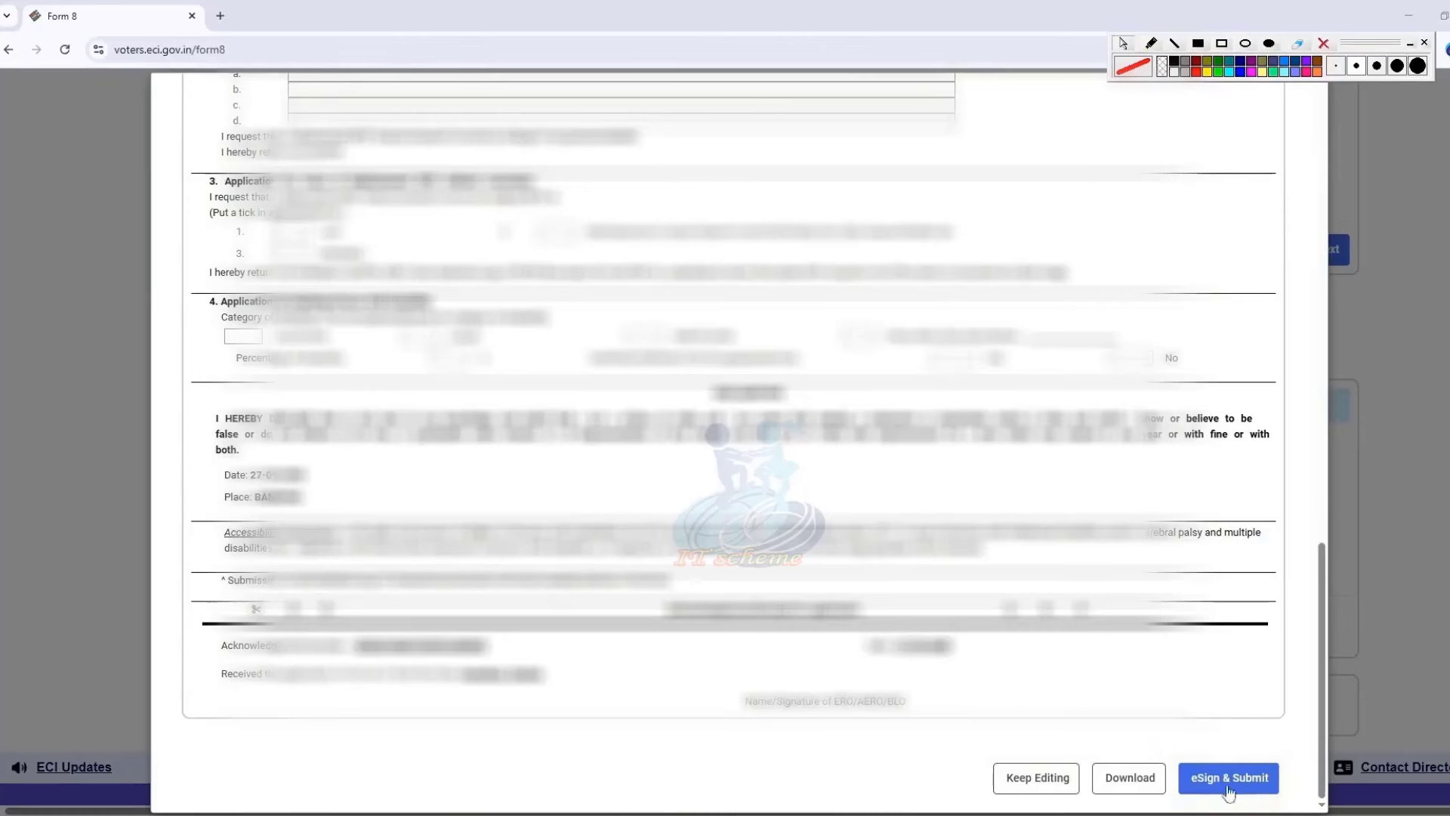
click(1228, 787)
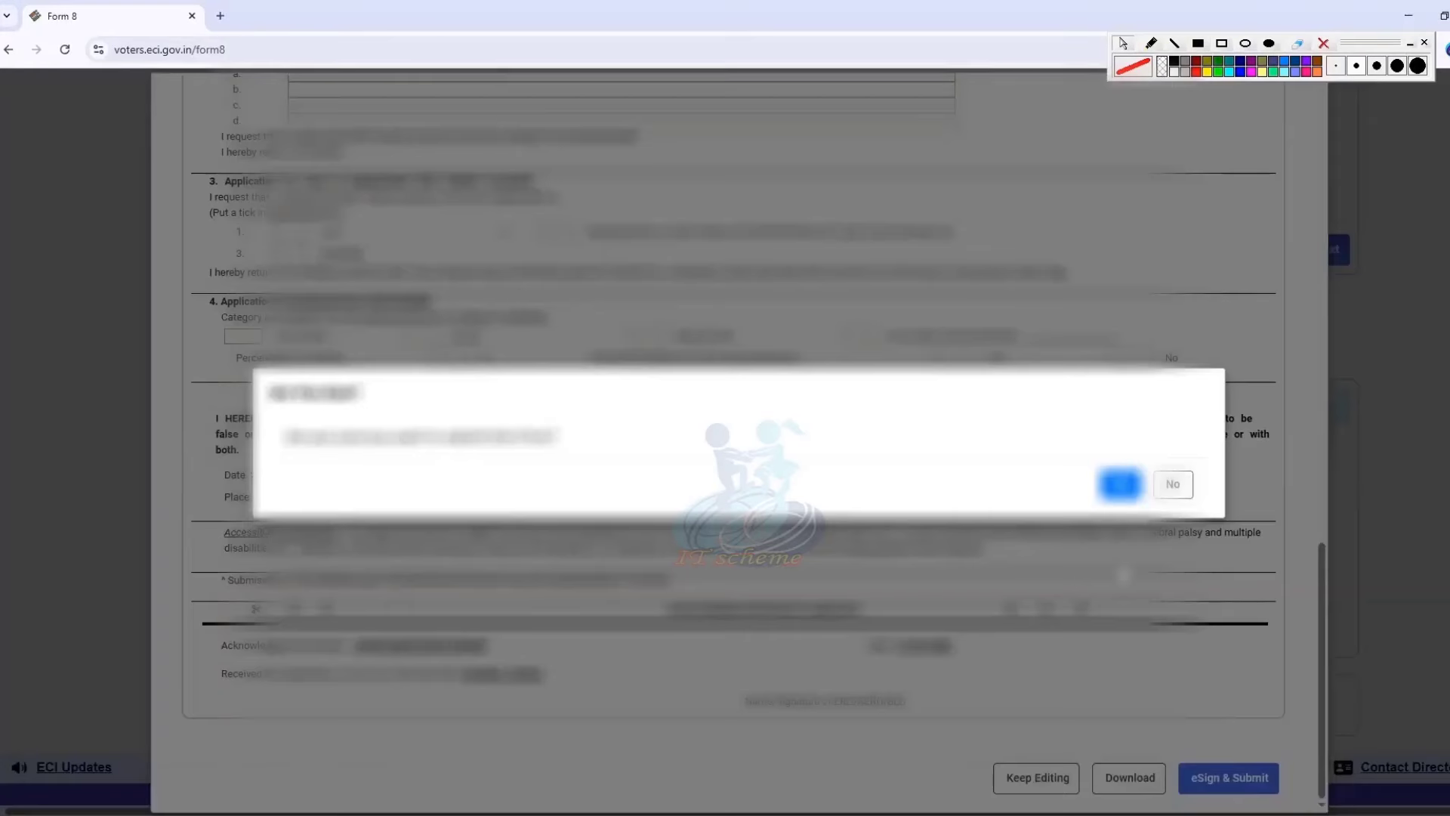
Step: Confirm e-signing, enter the Aadhaar OTP with consent, and submit the signature
click(1120, 484)
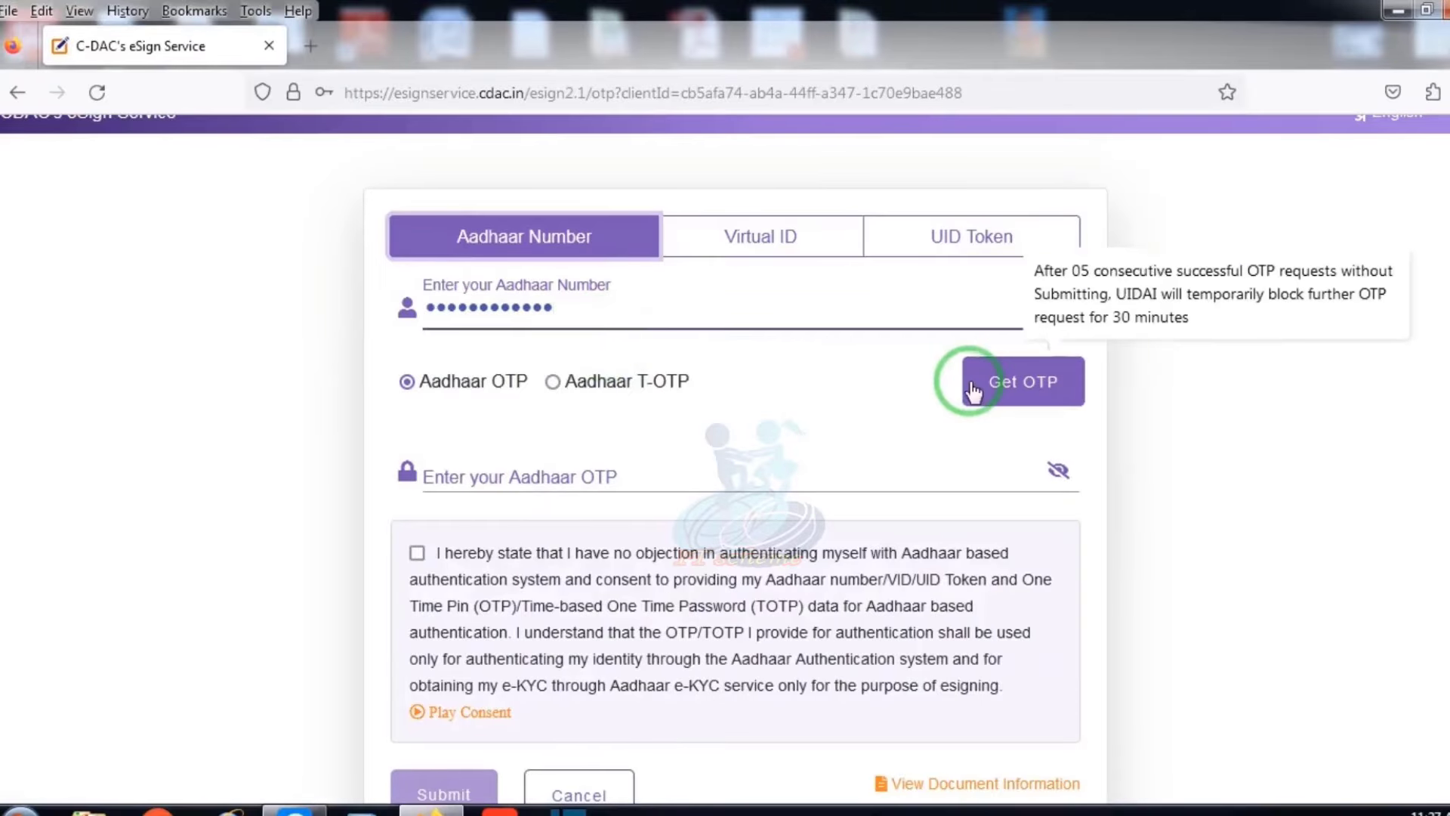
click(1009, 395)
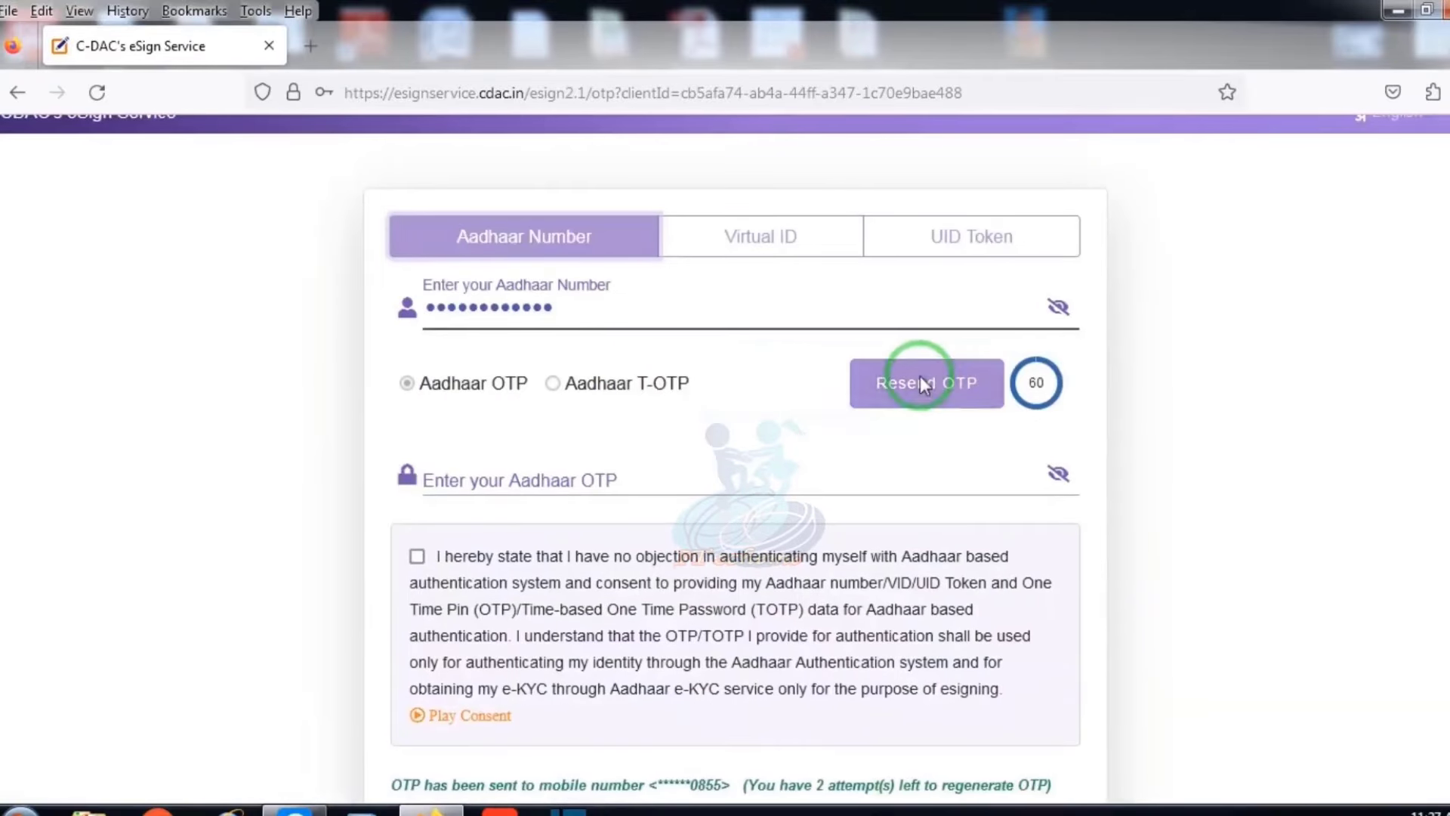
click(594, 481)
text(••••)
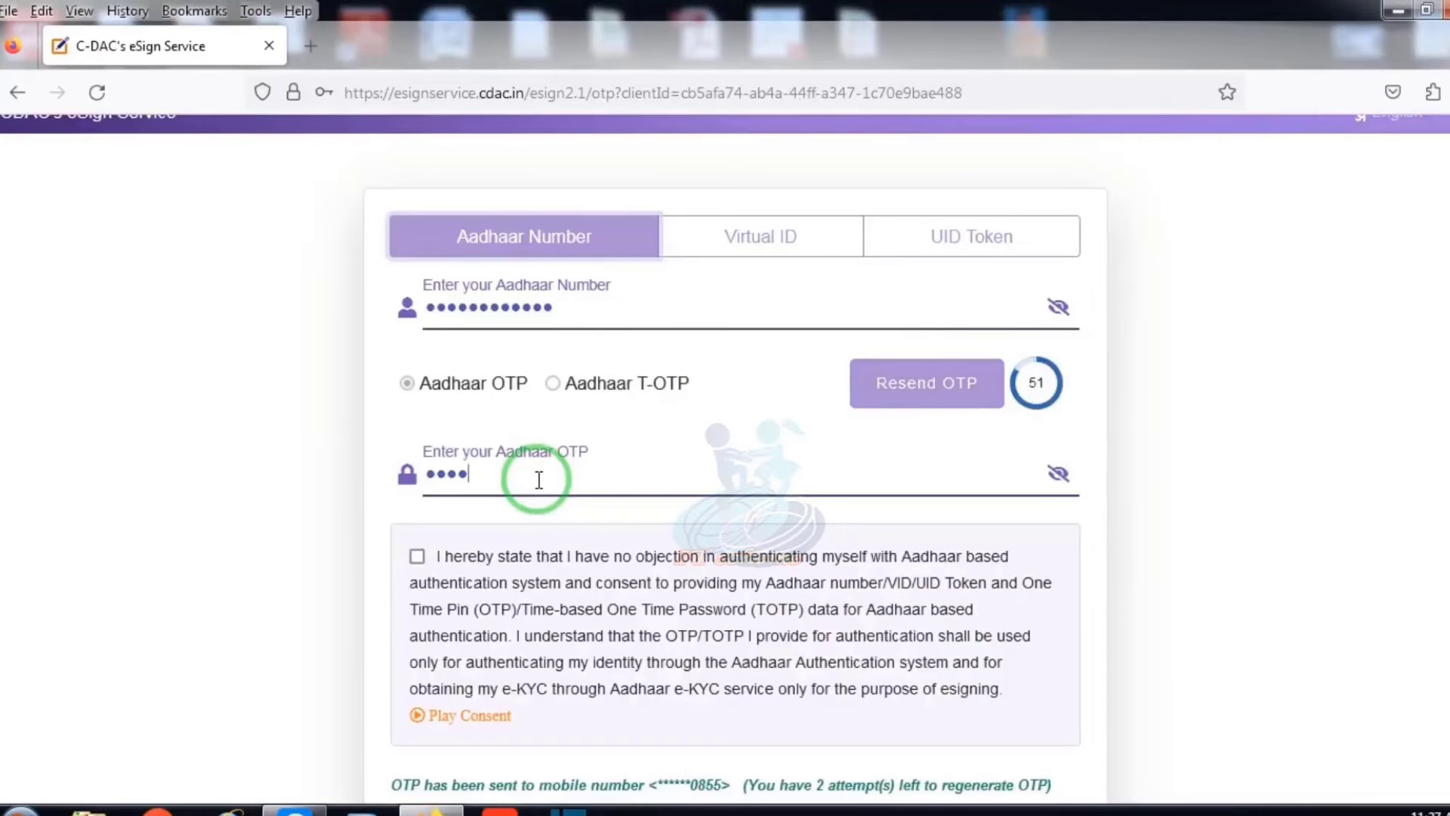
text(••)
scroll(539, 480, down, 4)
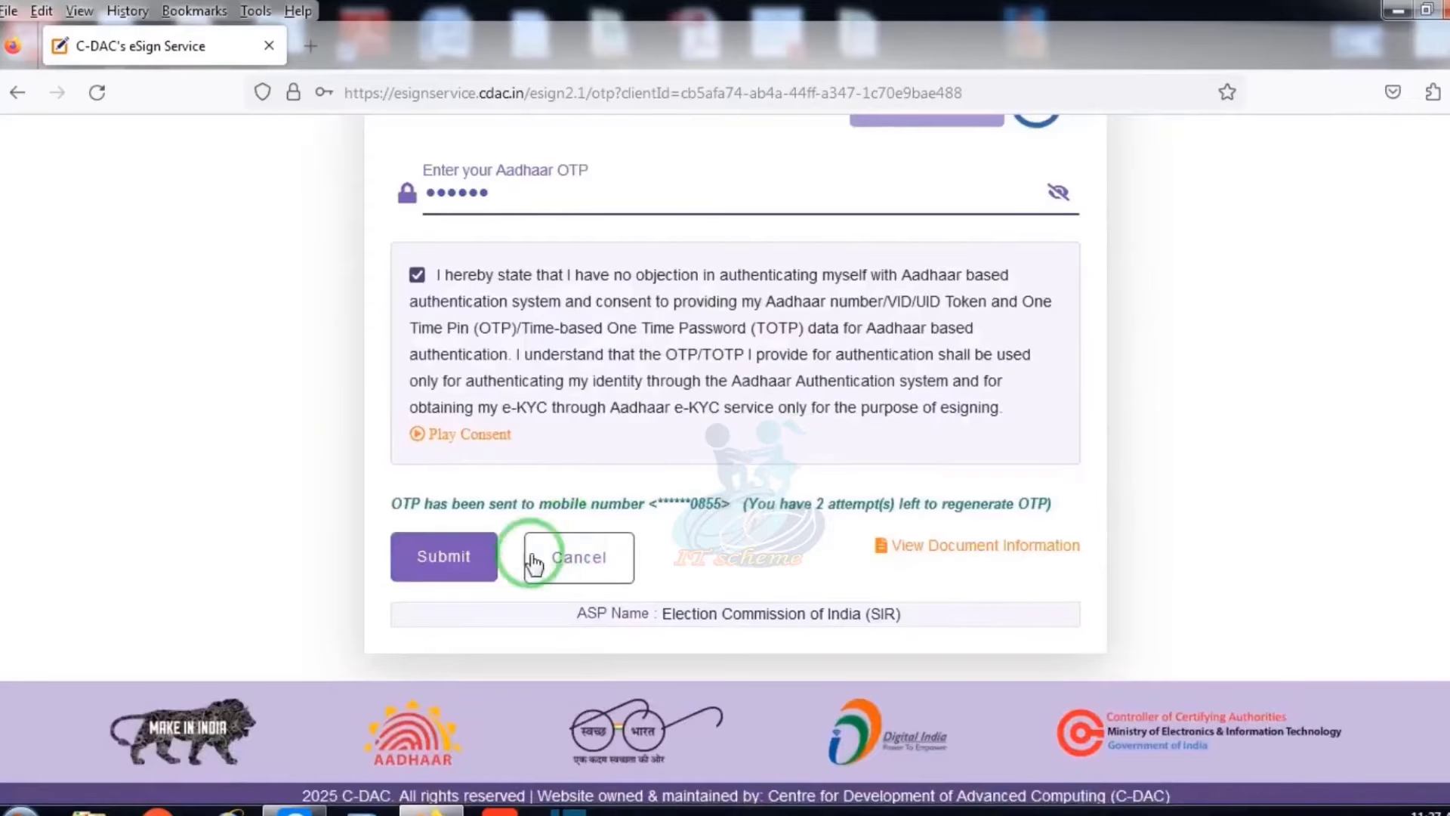
click(444, 557)
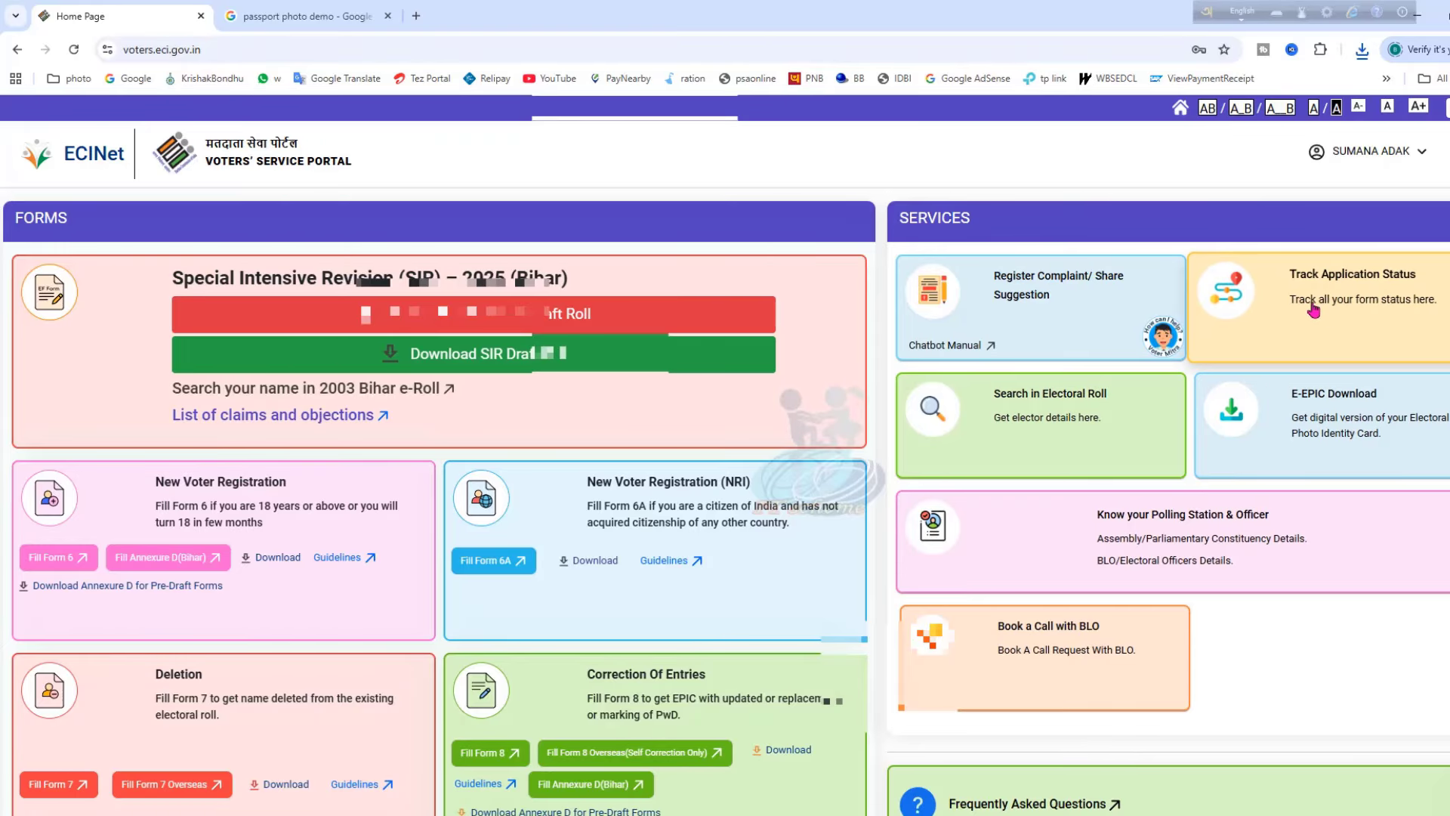
Step: Look up the application status by pasting the Form 6 reference number
click(1337, 289)
click(562, 303)
right_click(563, 302)
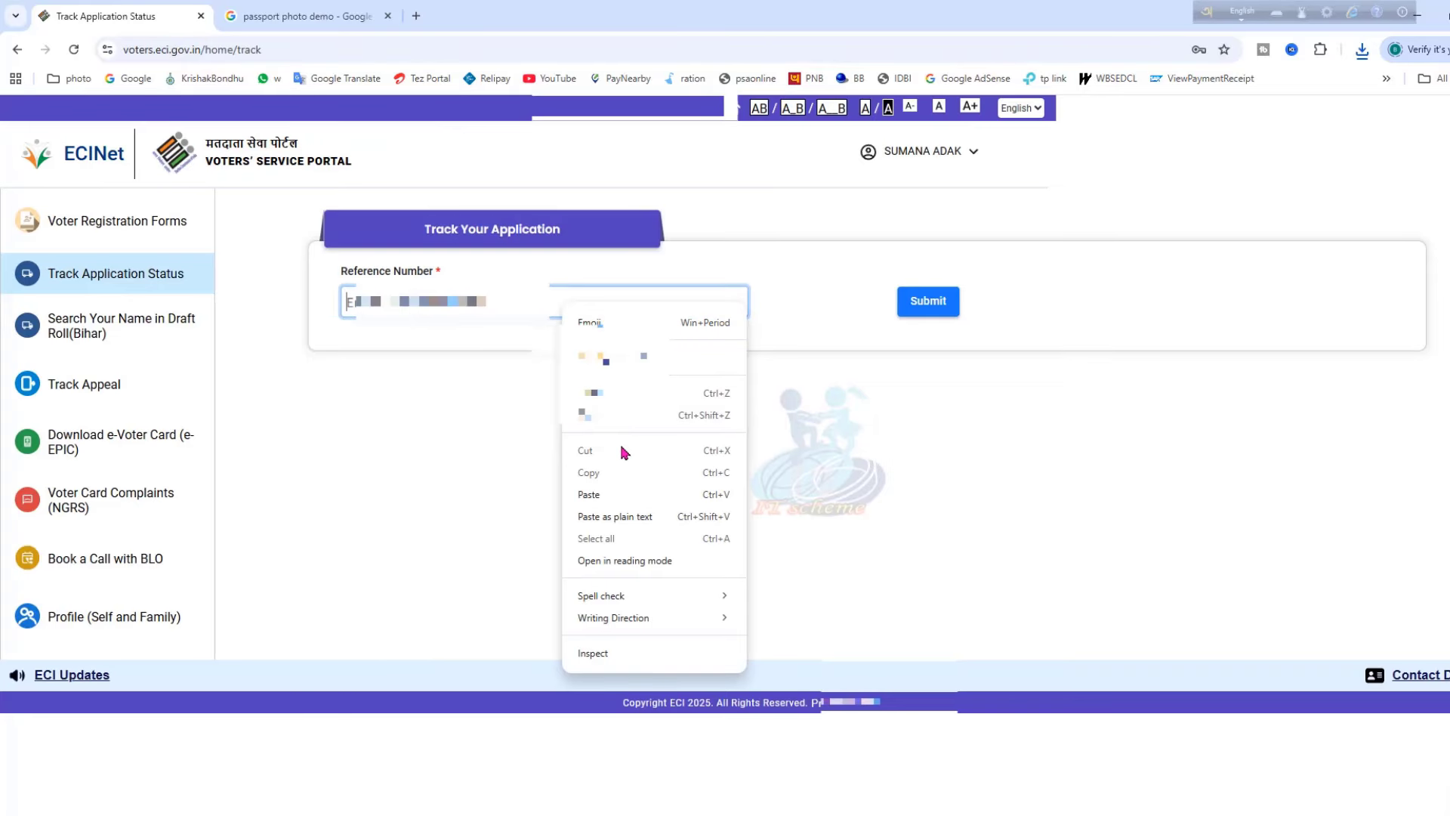
click(597, 494)
click(928, 301)
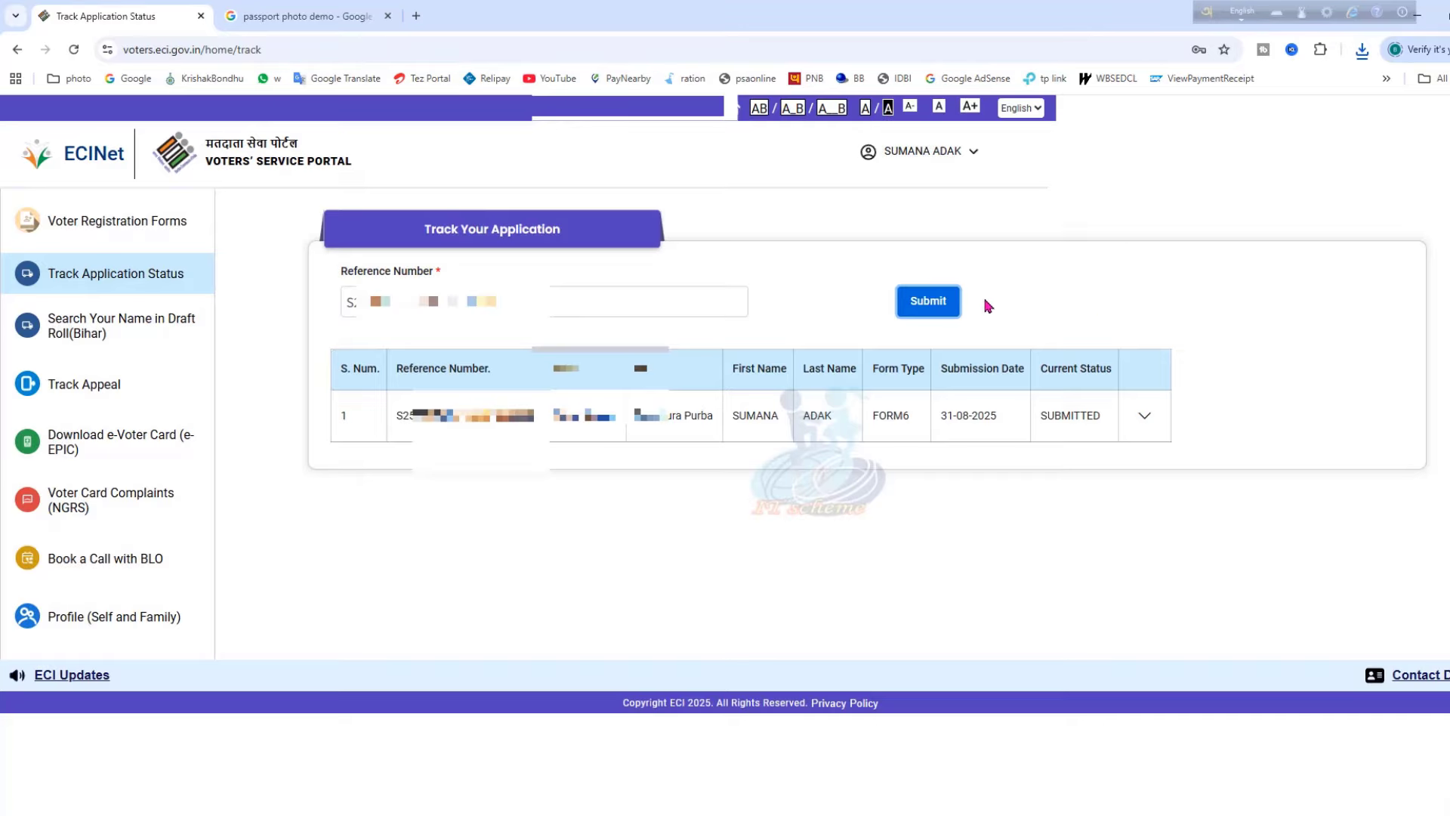
Step: Review the status timeline showing SUBMITTED on 31-08-2025, then return to the home page
drag(1041, 416, 1104, 422)
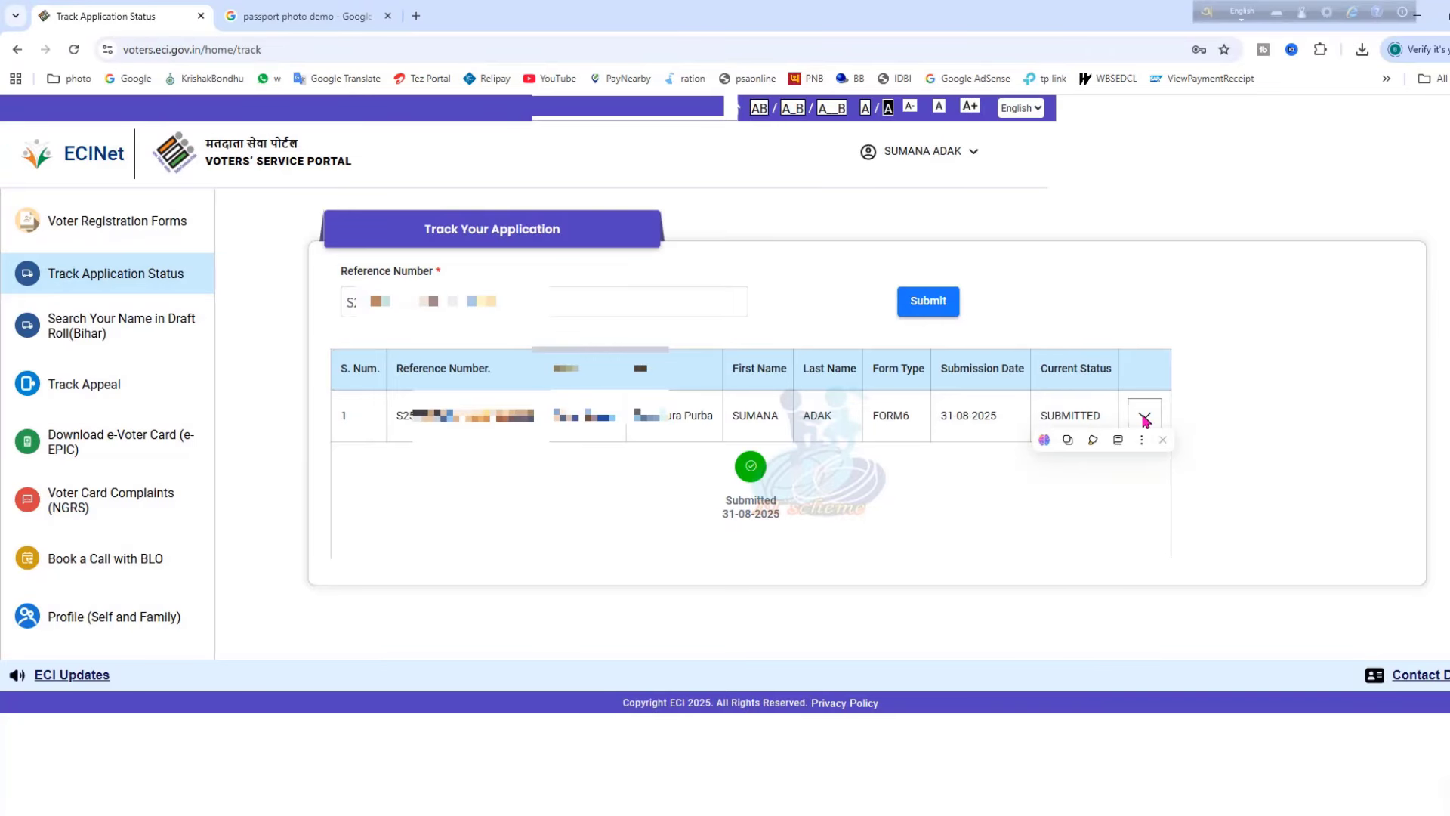
click(1141, 420)
click(1136, 420)
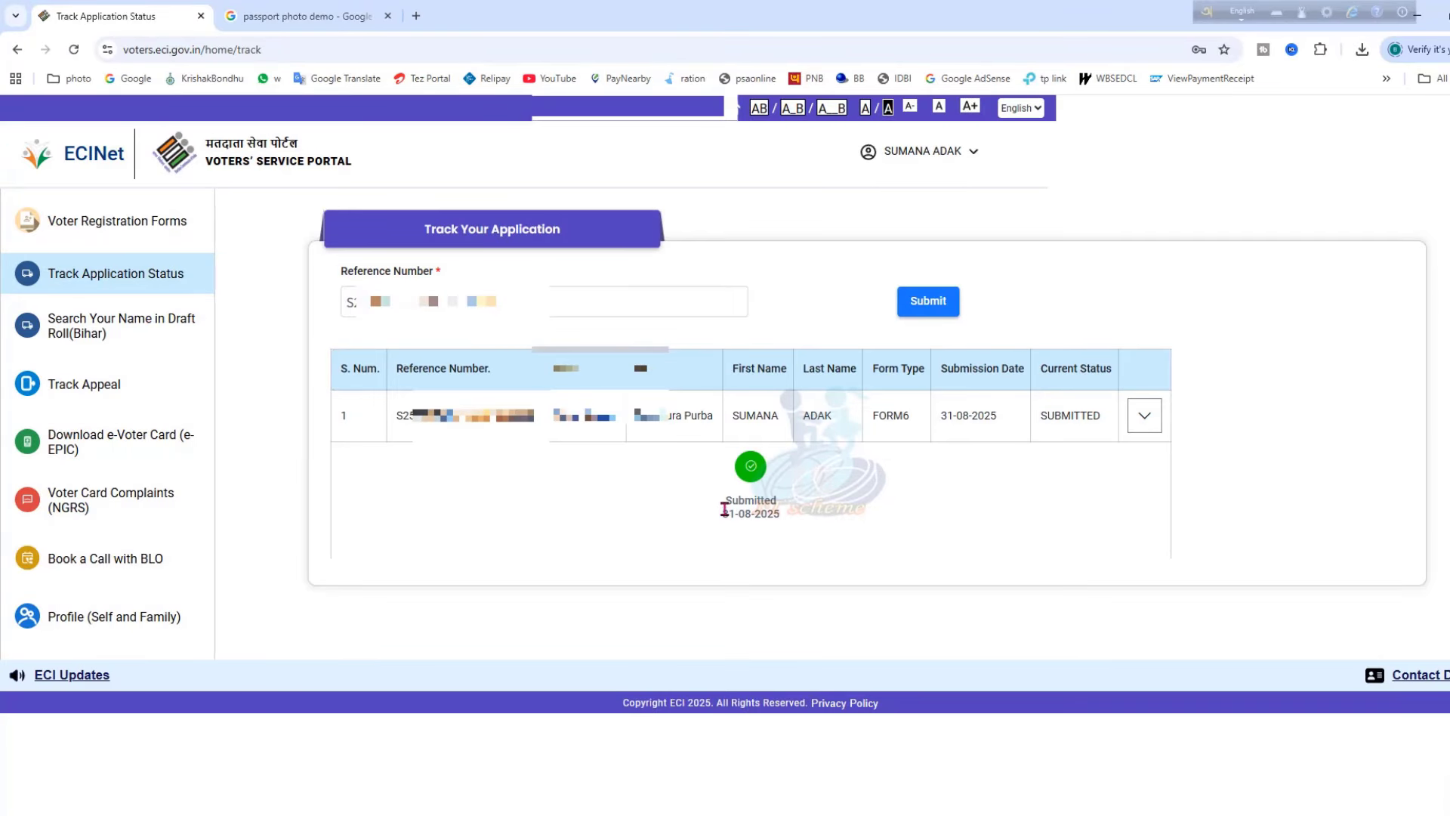
click(1013, 502)
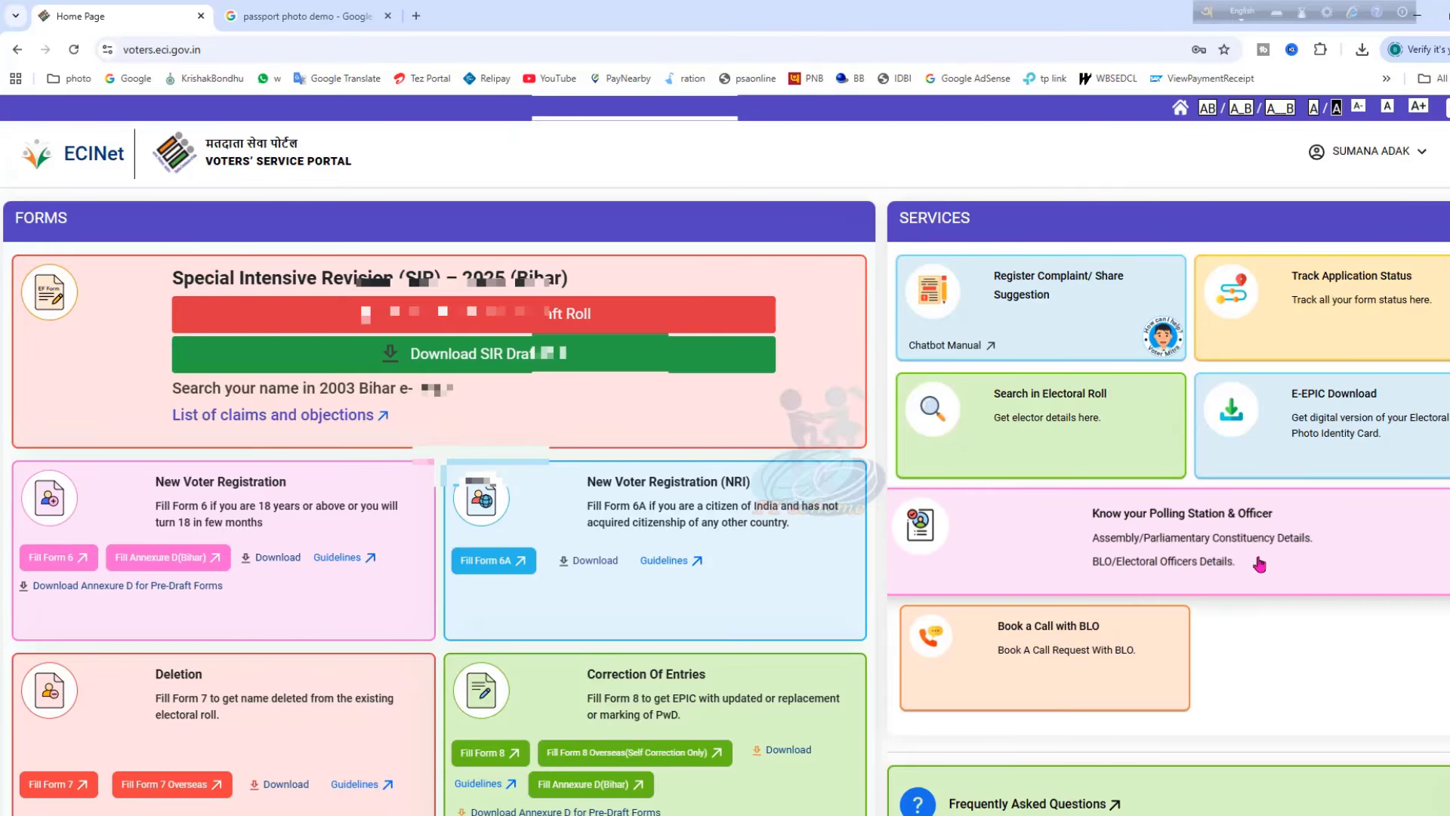
Step: Search the e-EPIC download by pasted Form Reference No. with state West Bengal
click(1318, 400)
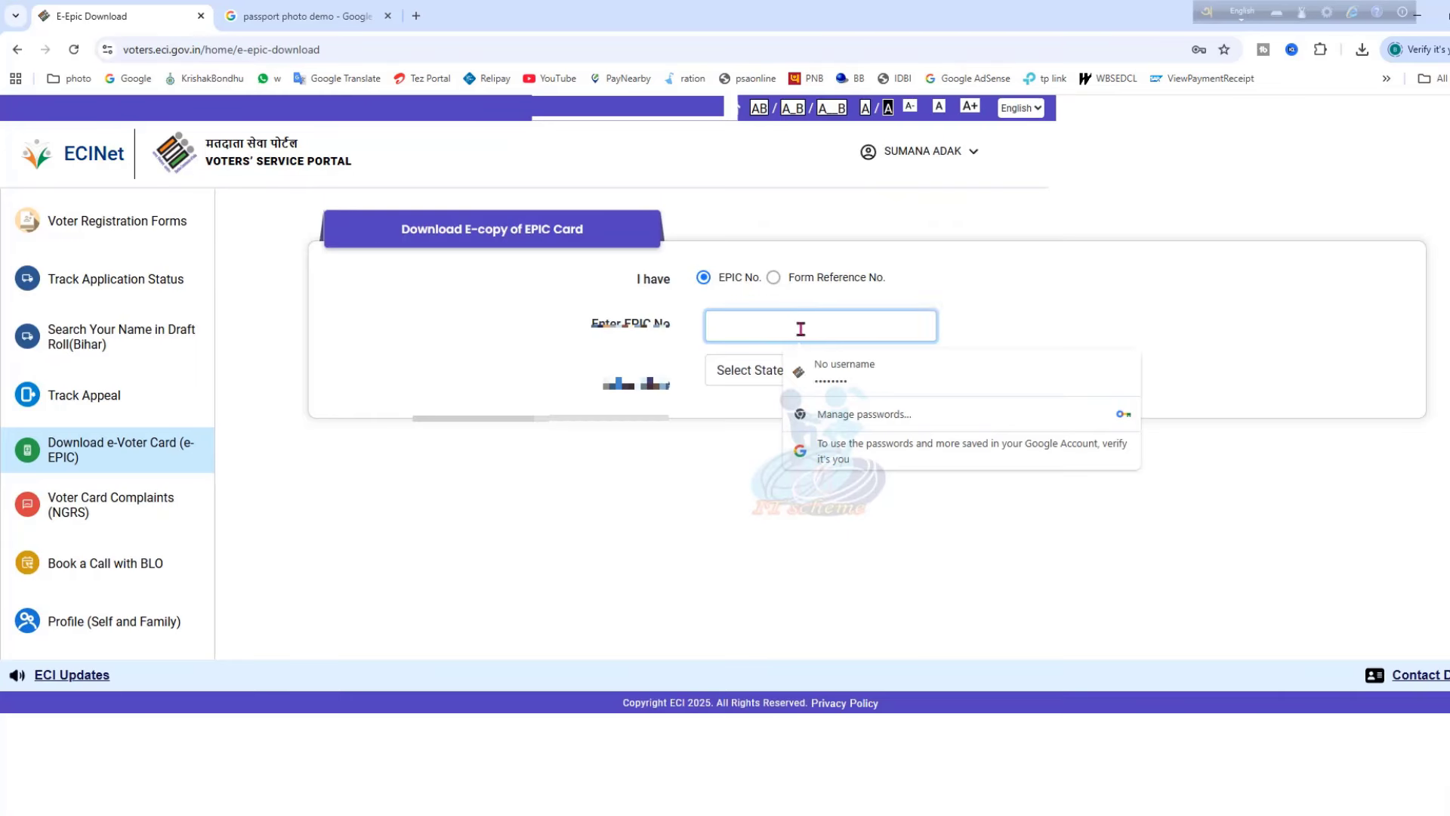
click(774, 277)
click(751, 321)
right_click(756, 325)
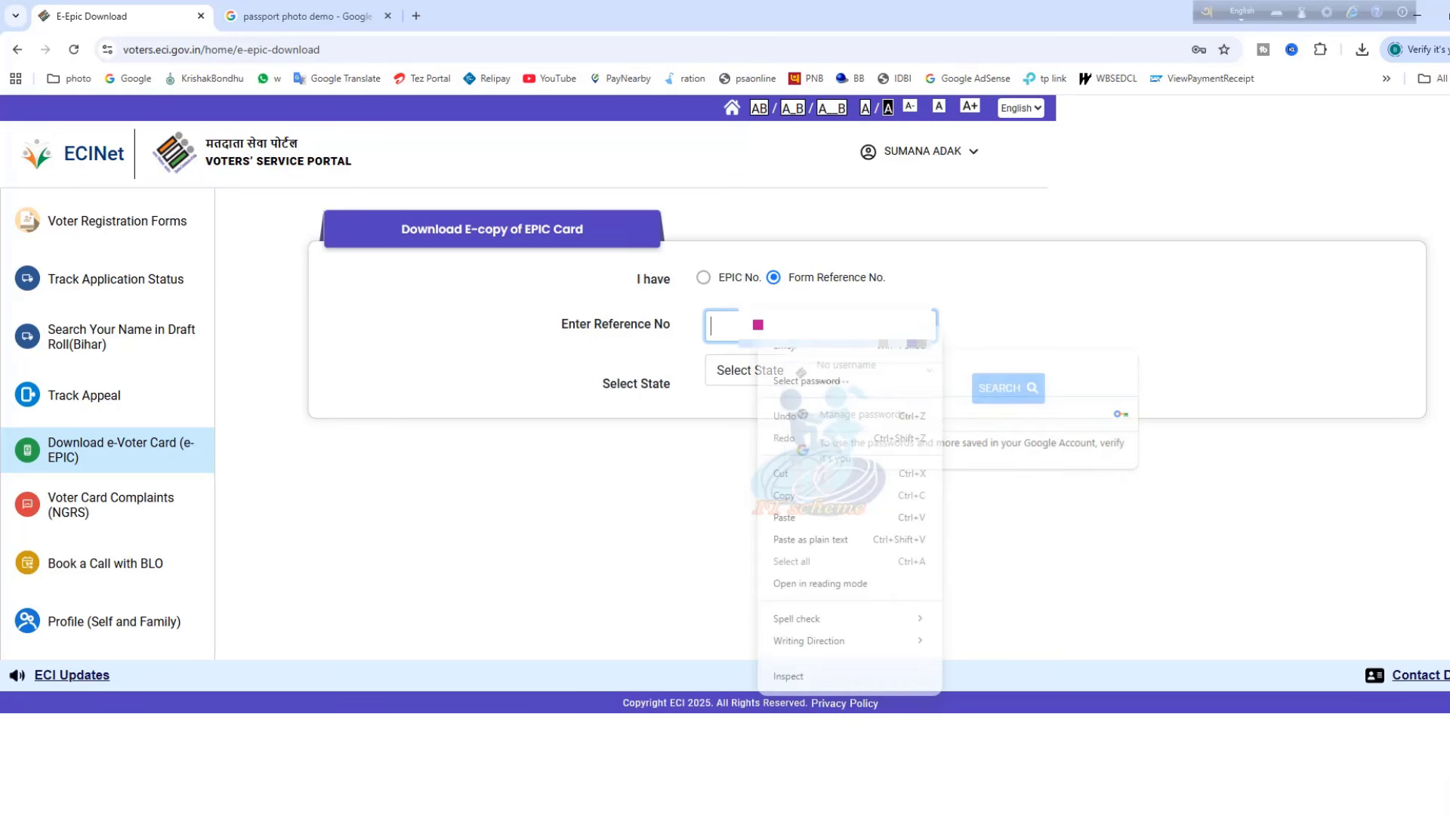
click(815, 538)
click(835, 371)
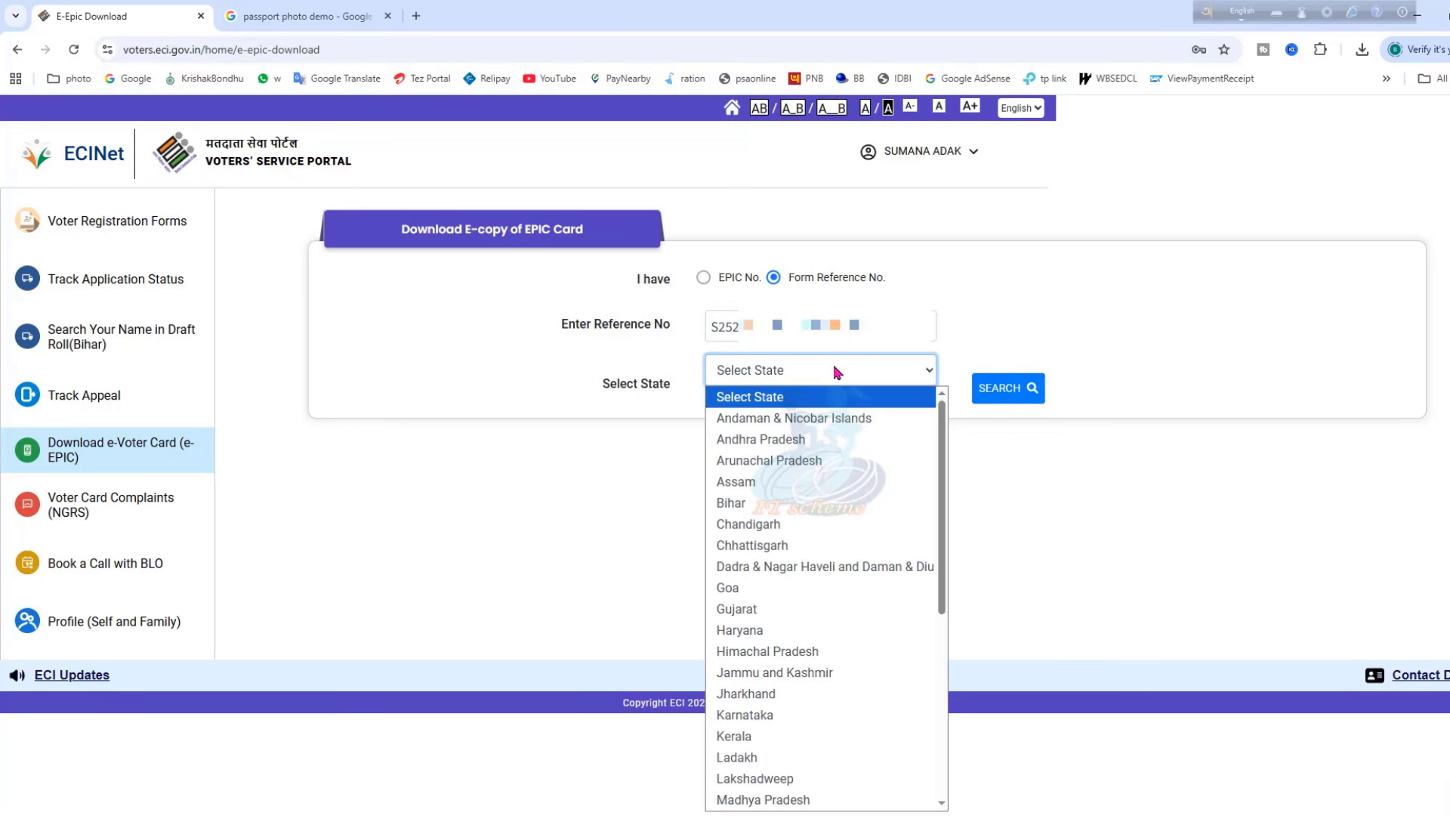
scroll(773, 769, down, 5)
scroll(773, 769, down, 1)
click(767, 800)
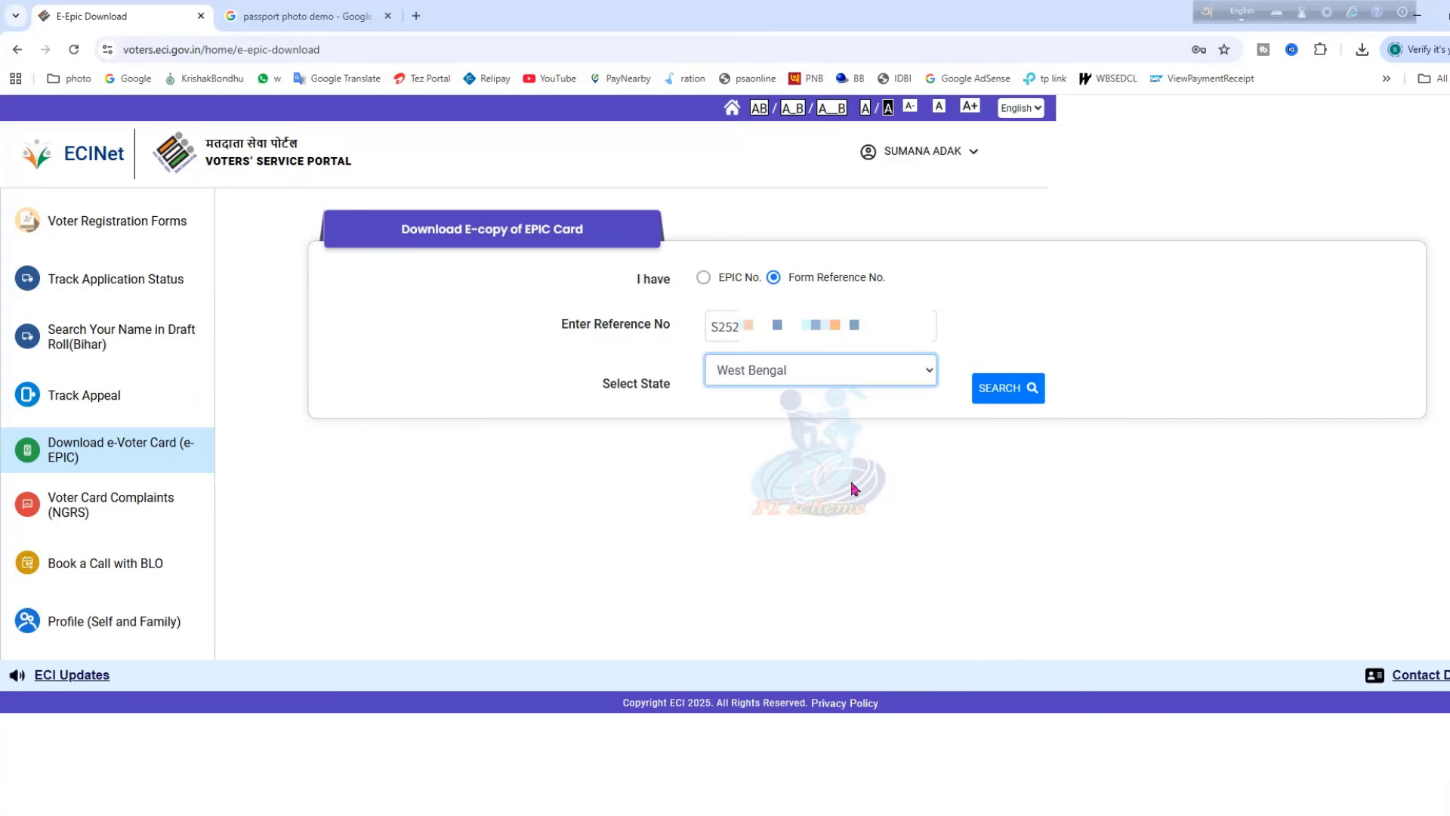
click(1004, 392)
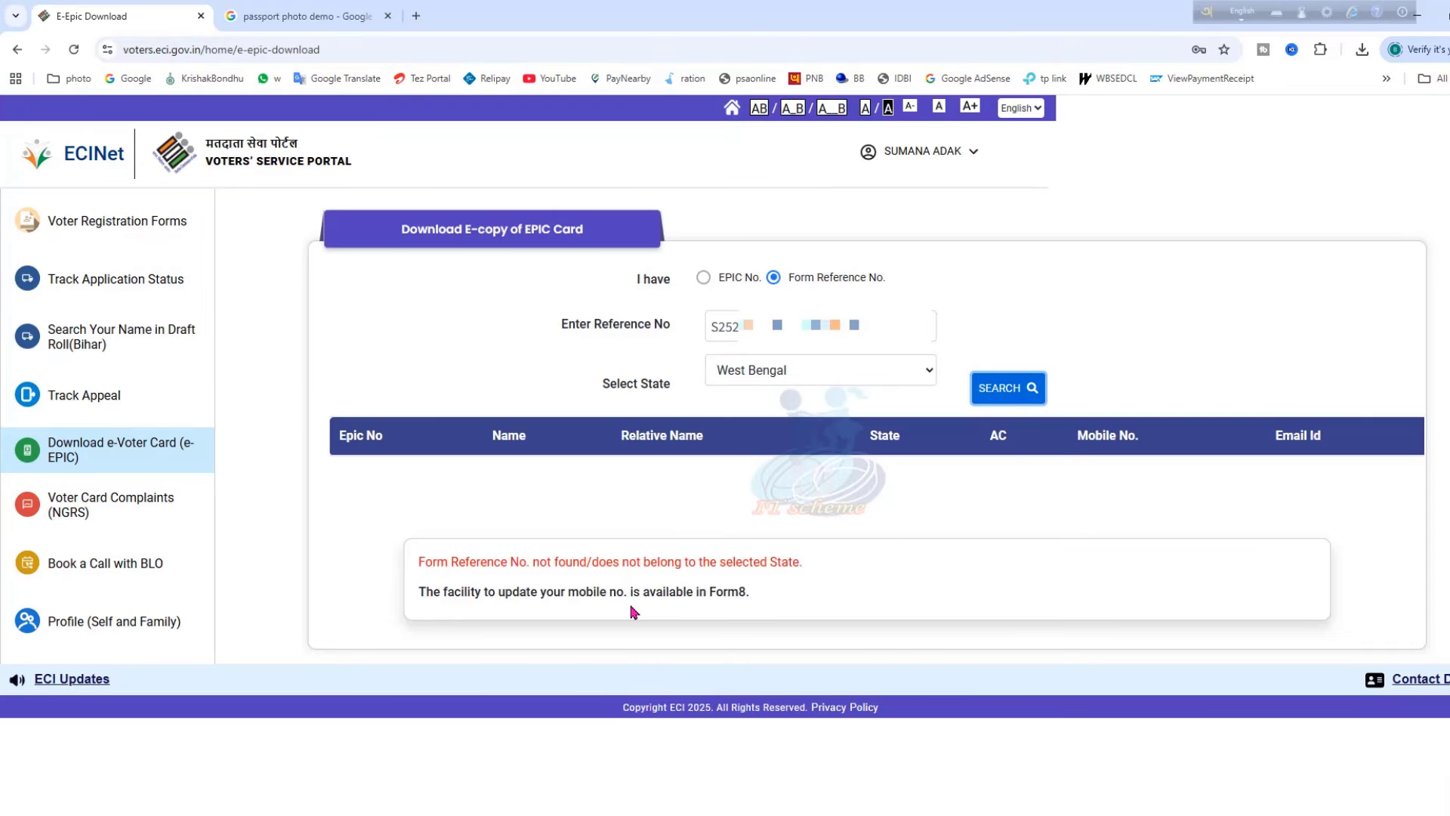